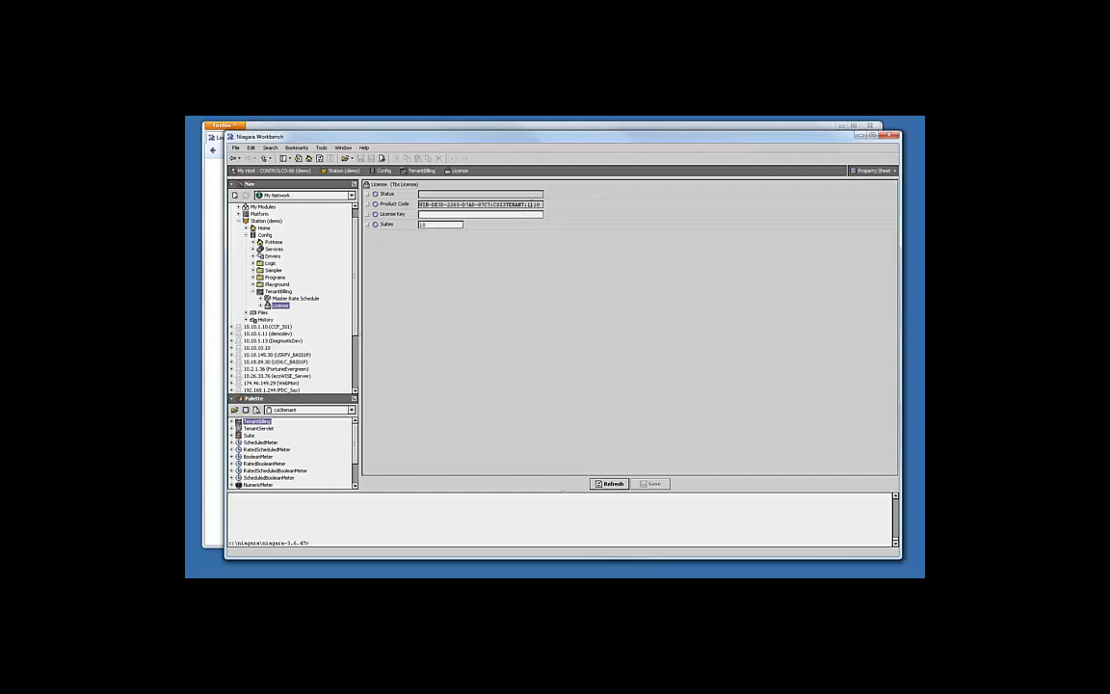
Paste the license key into the TenantBilling License Key field and save it
{"action": "double_click", "coordinate": [530, 204]}
{"action": "right_click", "coordinate": [382, 188]}
{"action": "mouse_move", "coordinate": [397, 197]}
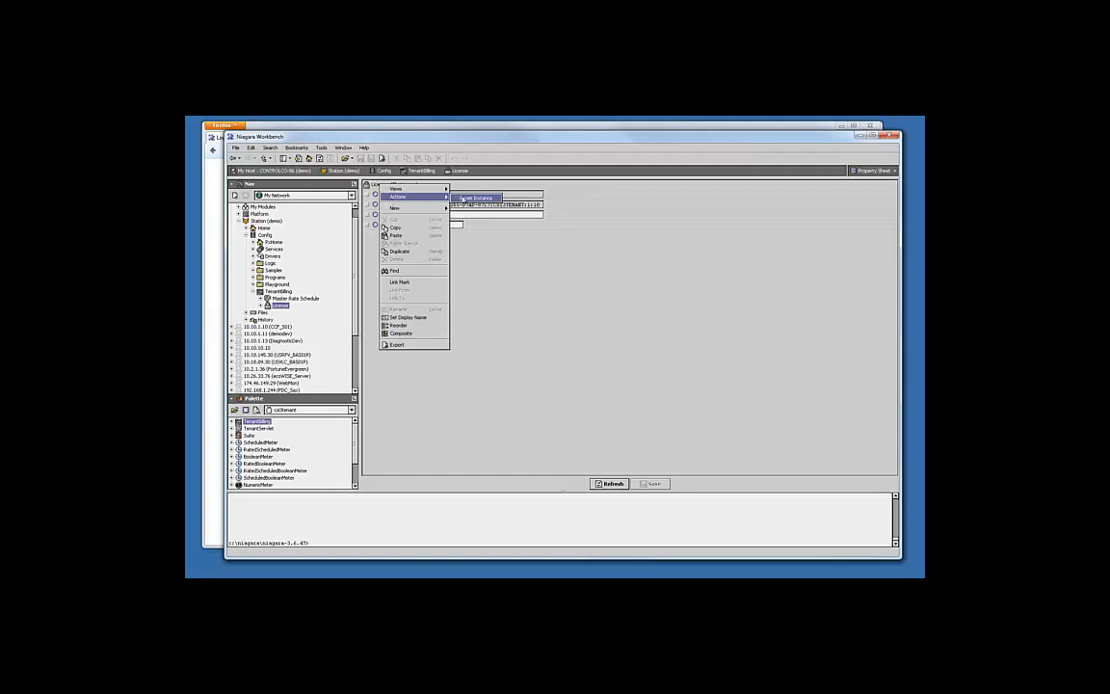
{"action": "left_click", "coordinate": [532, 301]}
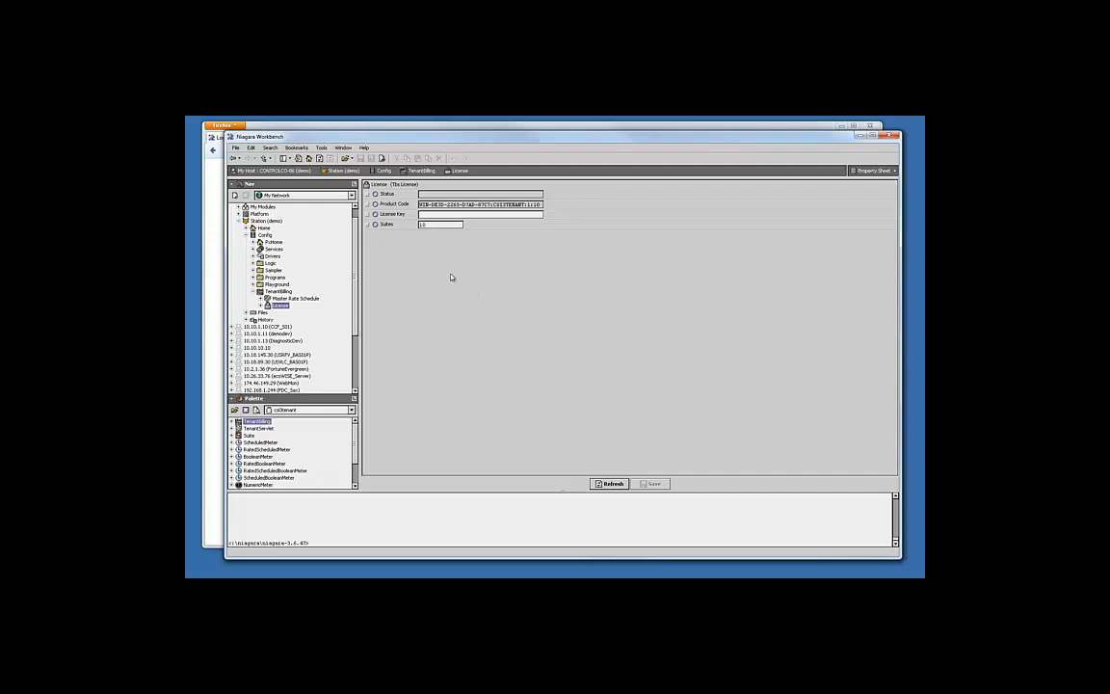
{"action": "key", "text": "ctrl+v"}
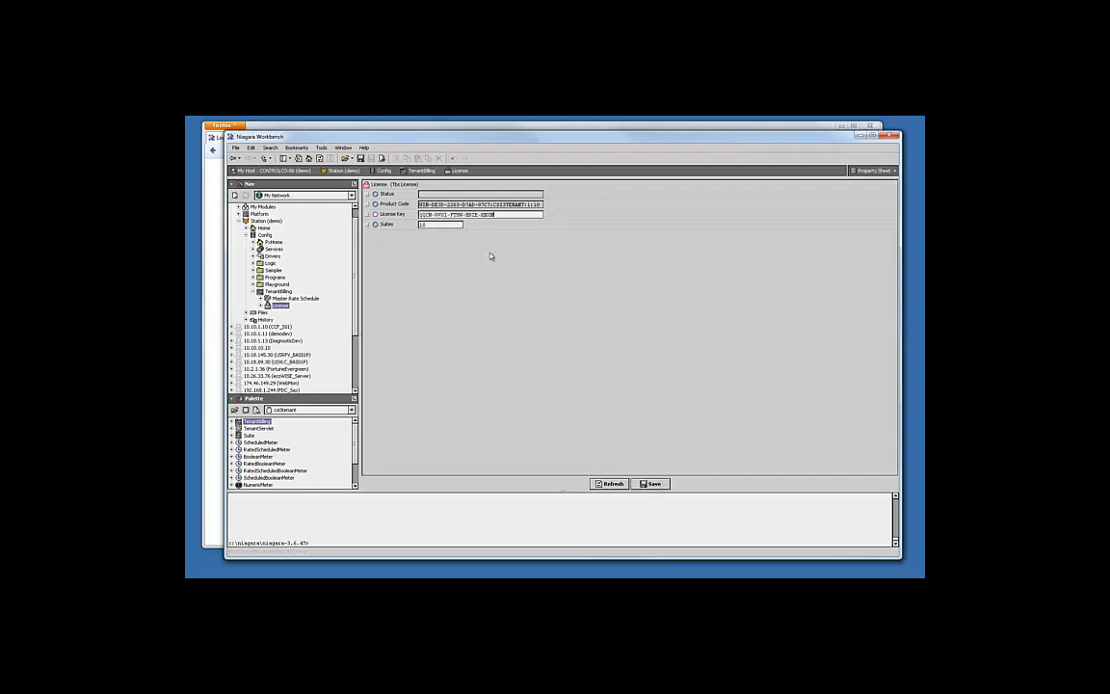
{"action": "left_click_drag", "start_coordinate": [542, 204], "coordinate": [403, 209]}
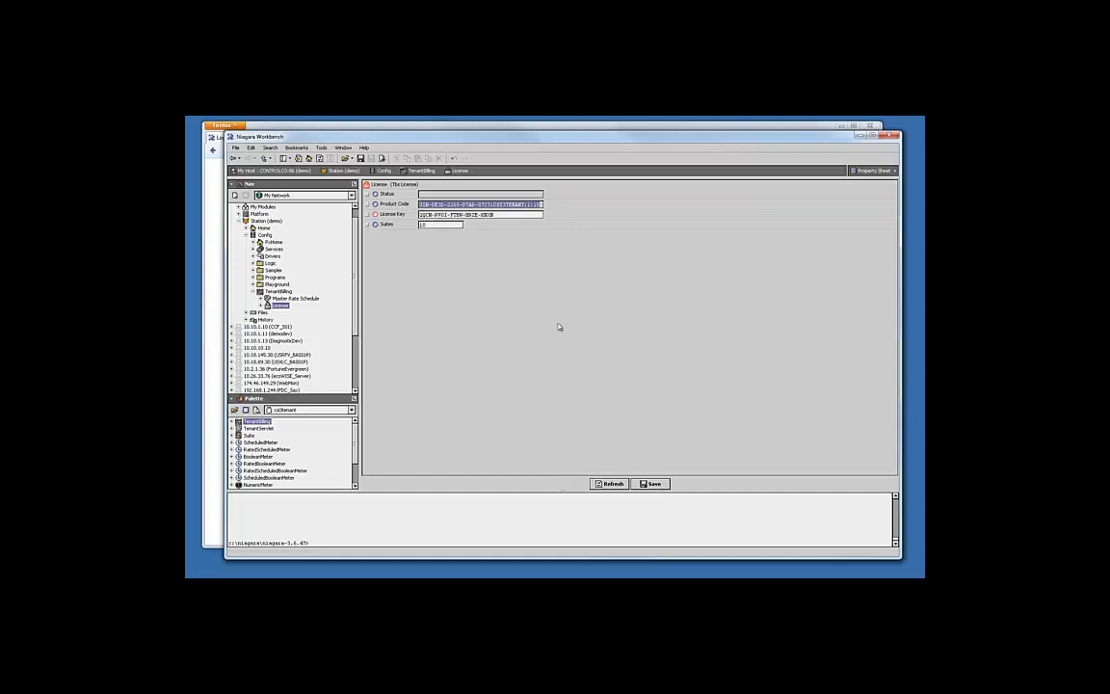
{"action": "left_click", "coordinate": [647, 482]}
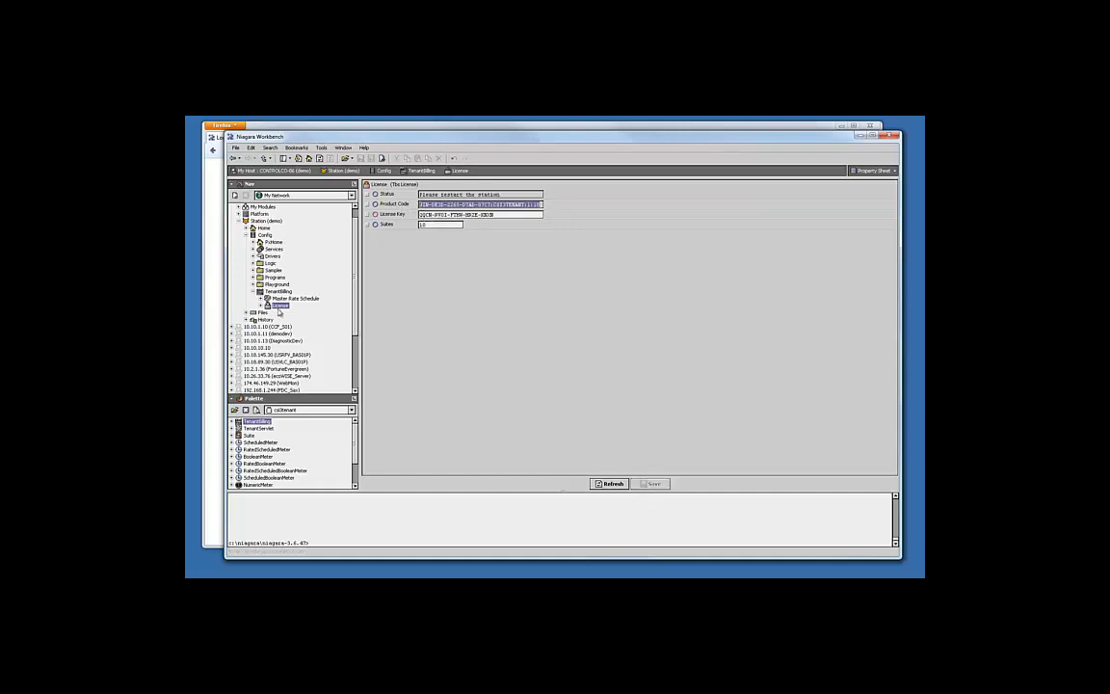
Restart the demo station from the platform's Application Director
{"action": "left_click", "coordinate": [239, 214]}
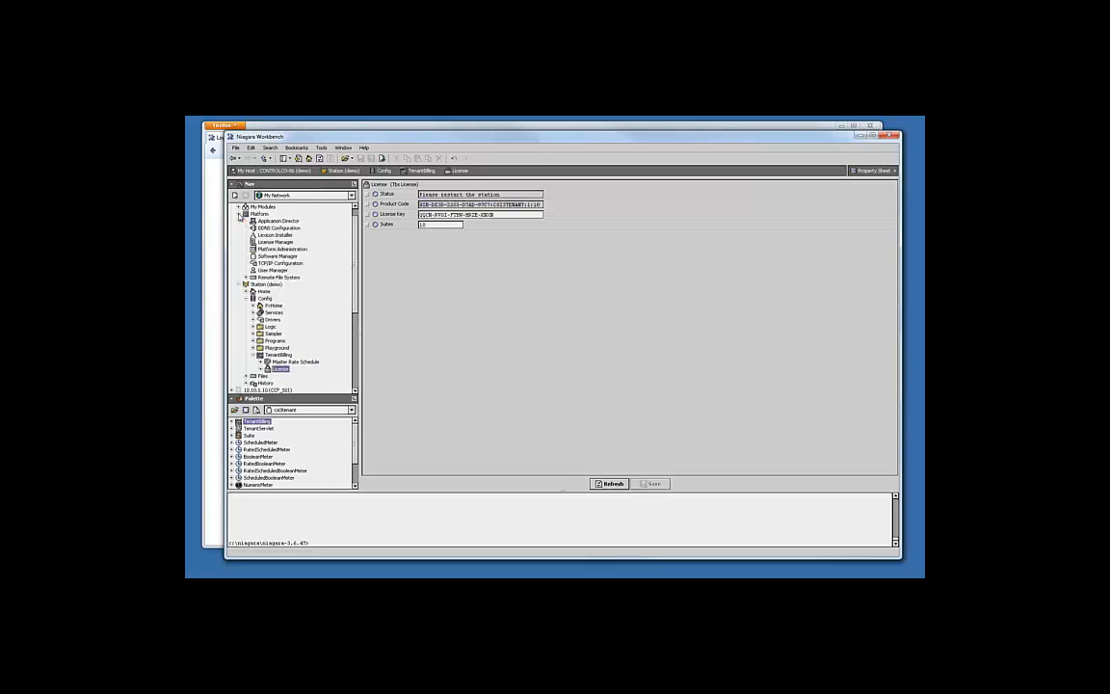
{"action": "double_click", "coordinate": [278, 221]}
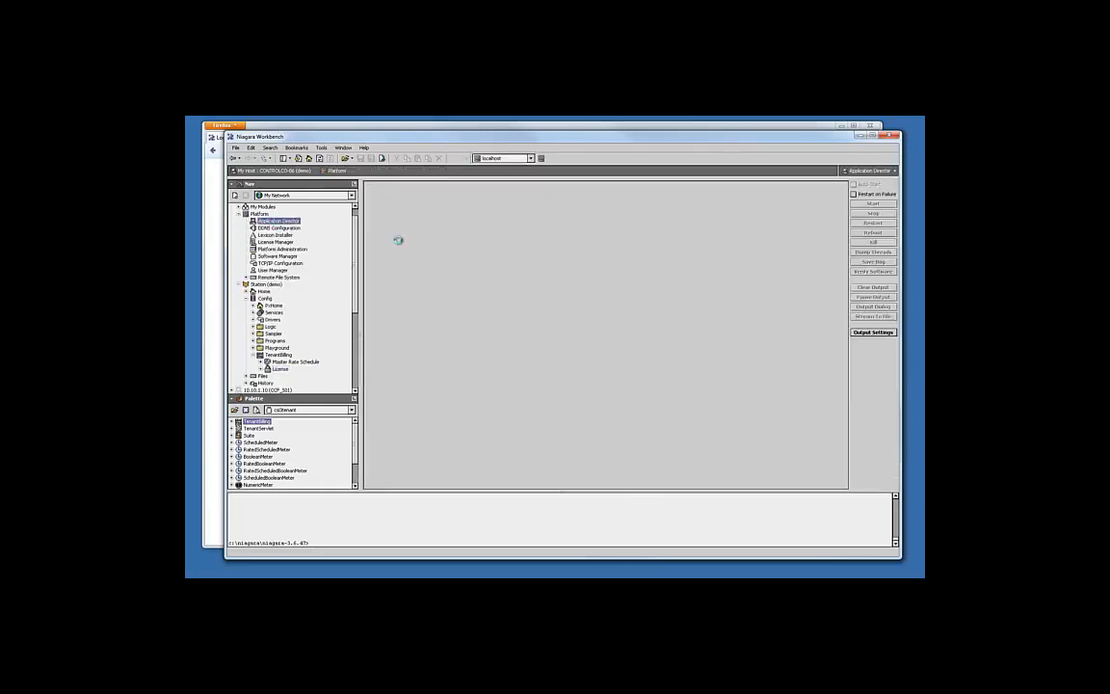
{"action": "left_click", "coordinate": [871, 356]}
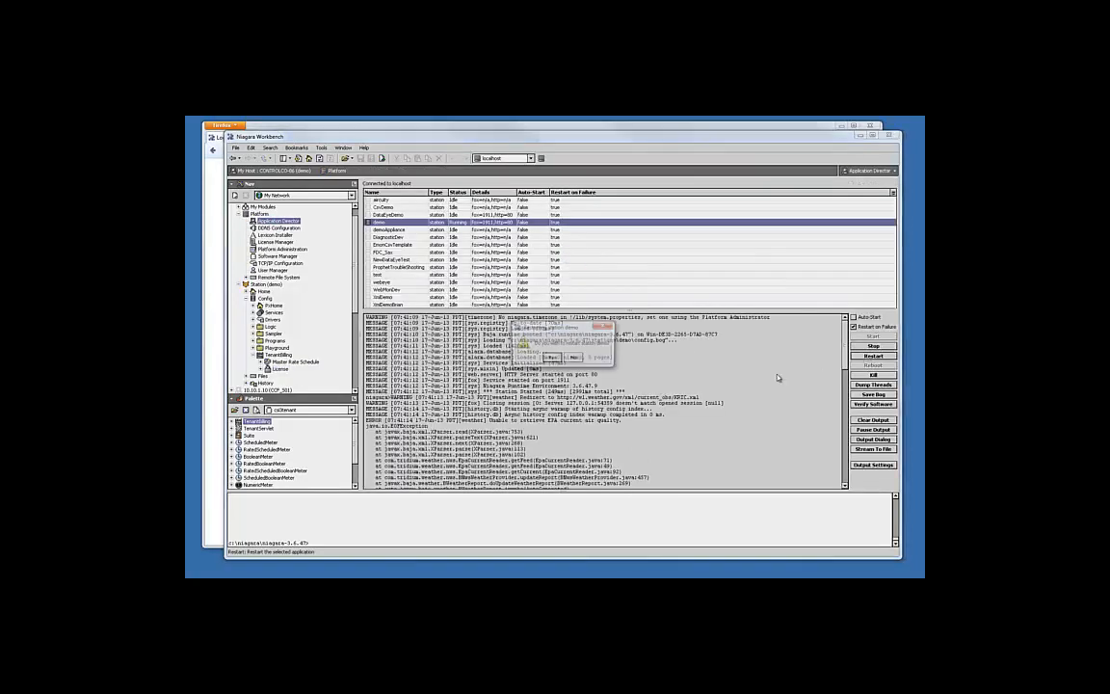
{"action": "left_click", "coordinate": [550, 357]}
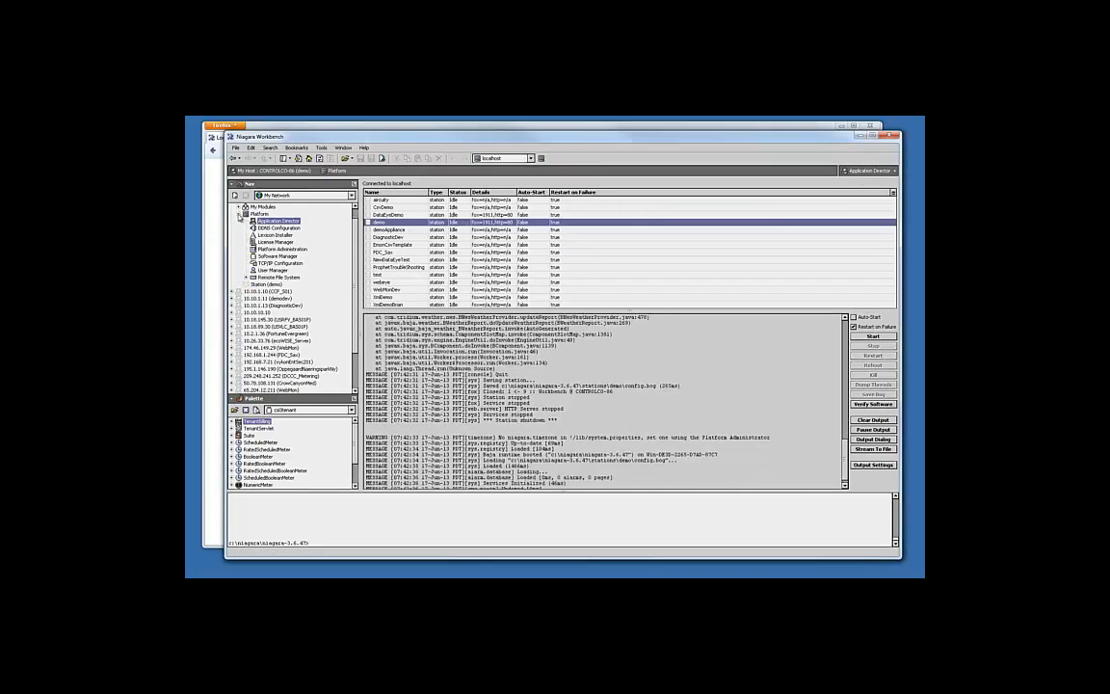
Reconnect to Station (demo) and log in
{"action": "left_click", "coordinate": [240, 215]}
{"action": "double_click", "coordinate": [258, 234]}
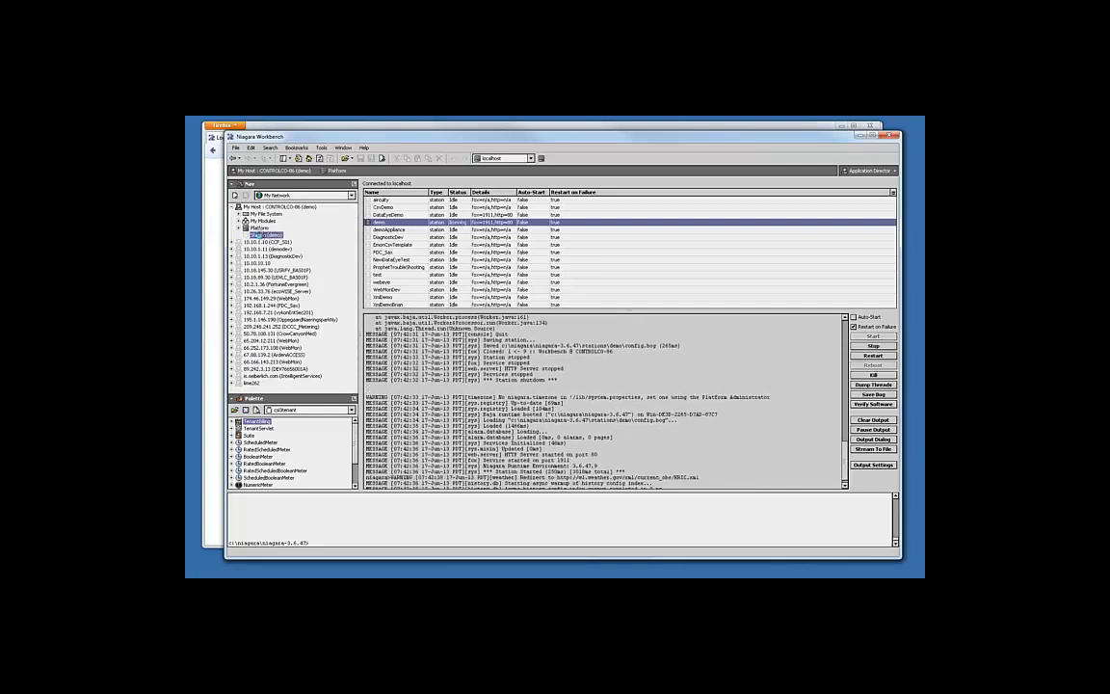
{"action": "key", "text": "Return"}
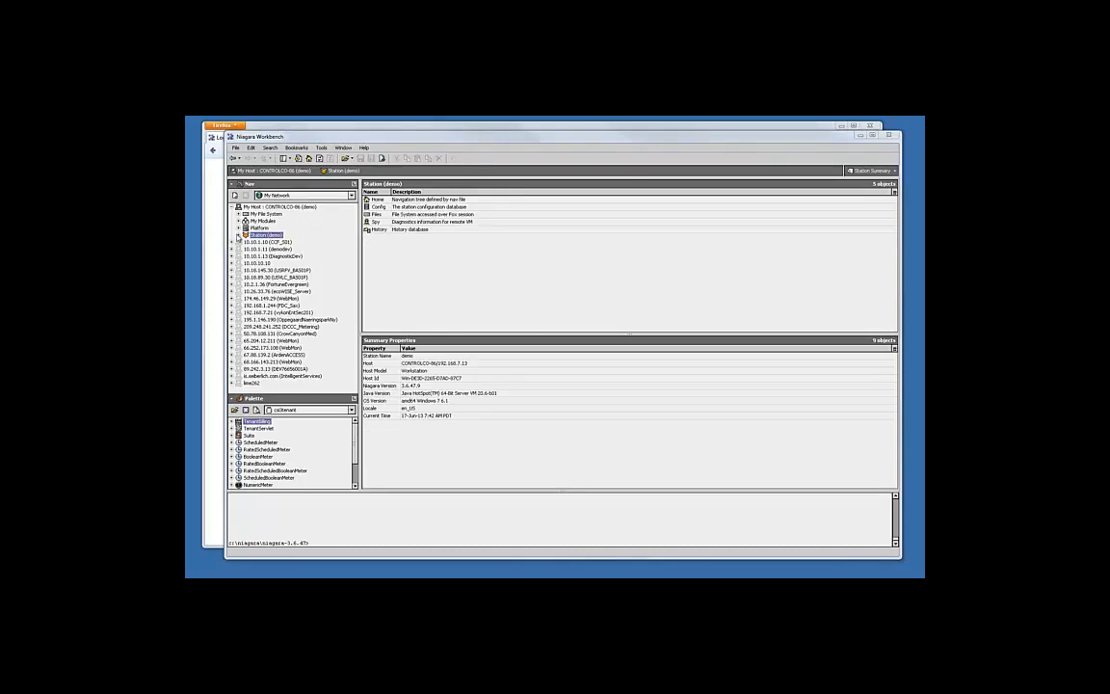
Expand Station (demo) and its Config folder in the Nav tree
{"action": "left_click", "coordinate": [238, 235]}
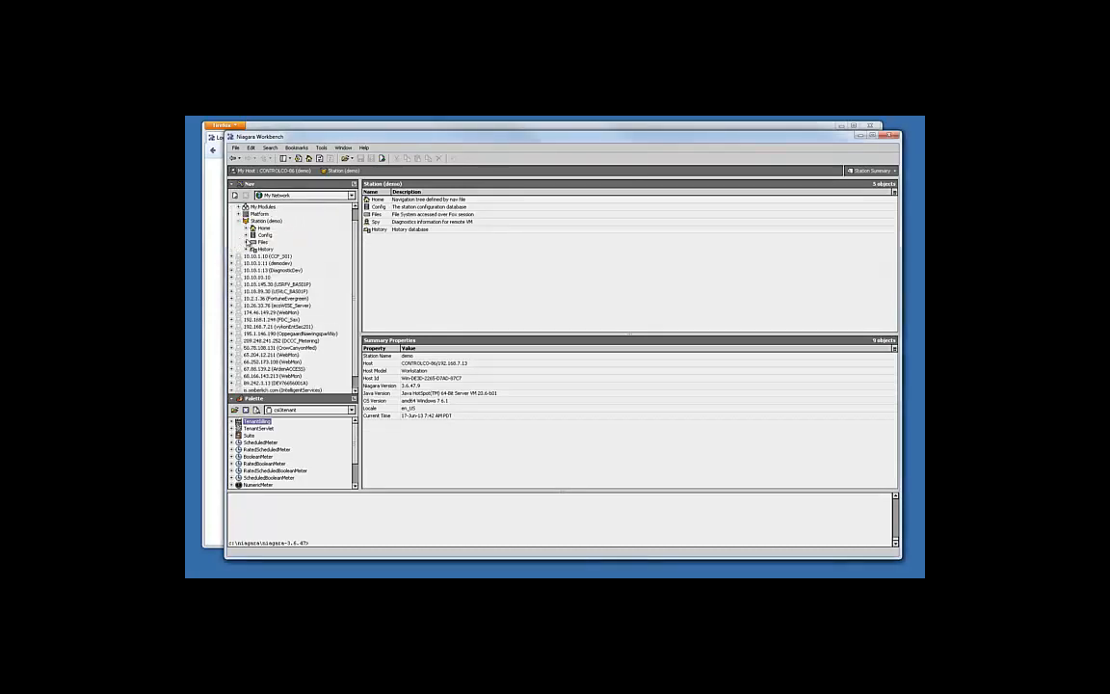
{"action": "left_click", "coordinate": [245, 235]}
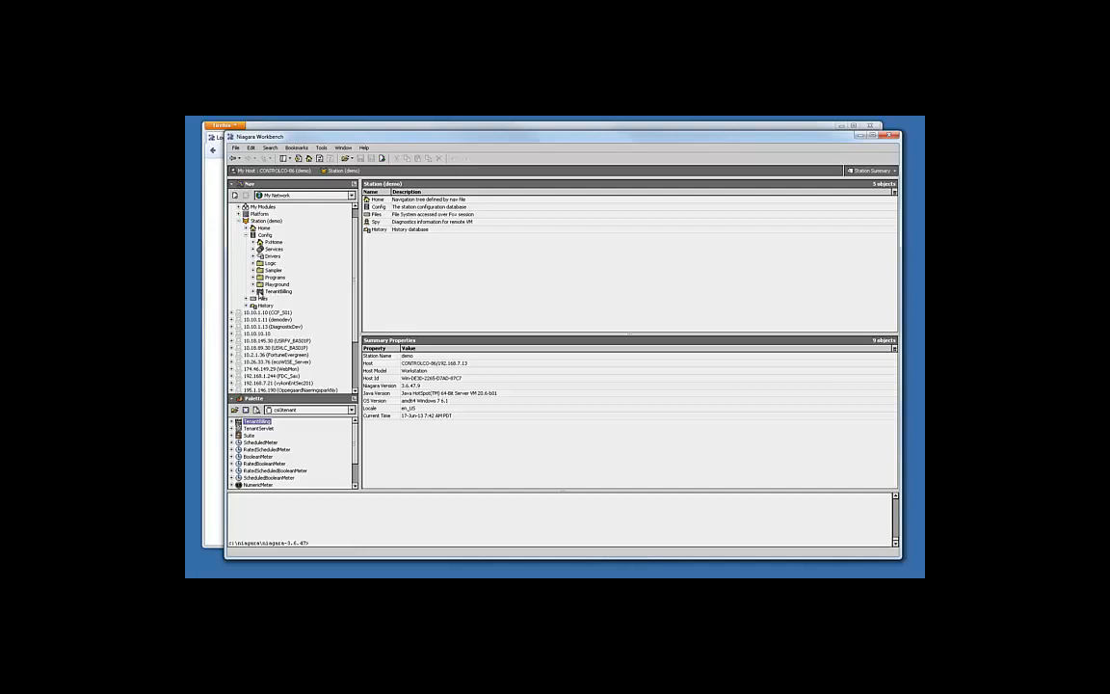
View TenantBilling's property sheet, then open its TenantEye Owner Home view
{"action": "right_click", "coordinate": [275, 292]}
{"action": "mouse_move", "coordinate": [291, 298]}
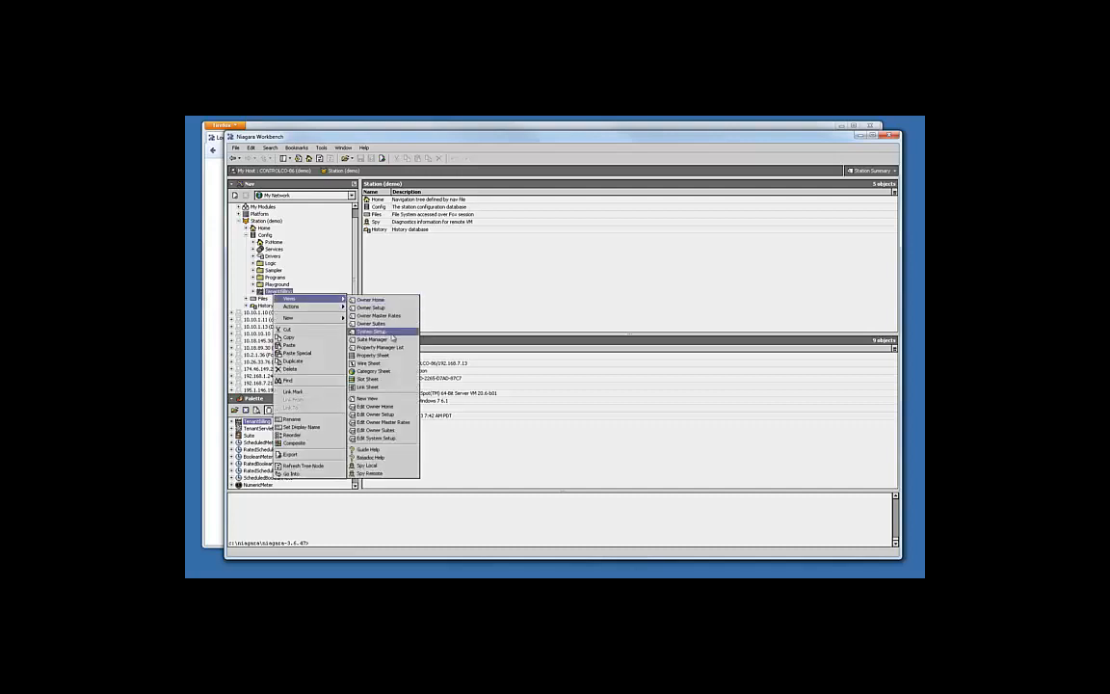
{"action": "left_click", "coordinate": [370, 355]}
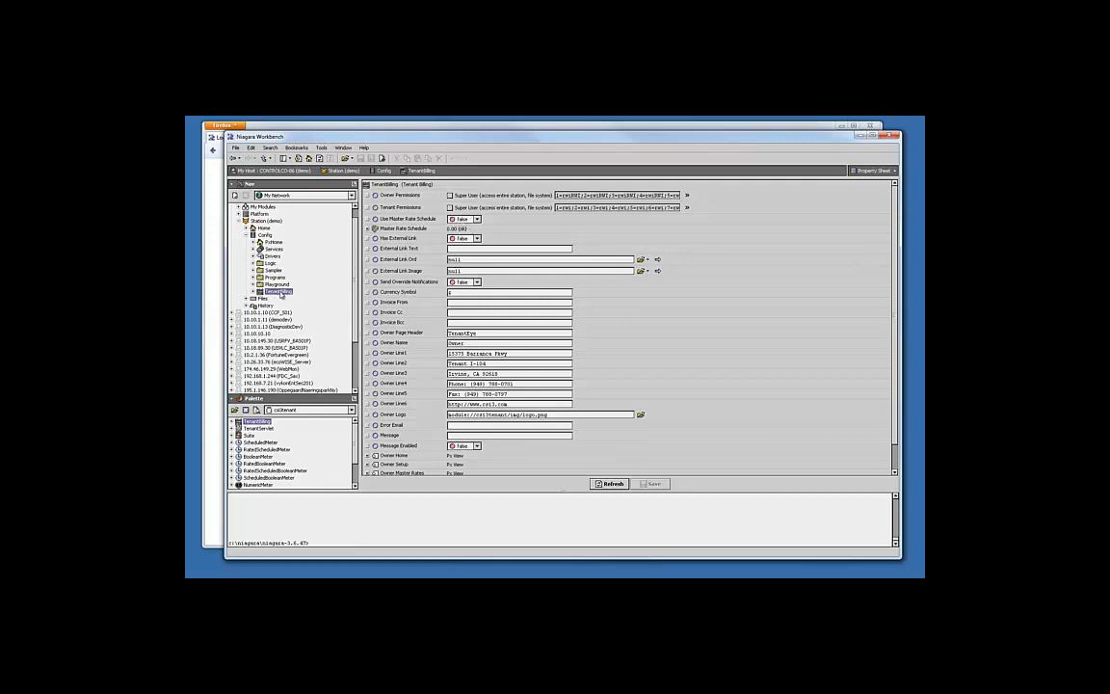
{"action": "double_click", "coordinate": [278, 292]}
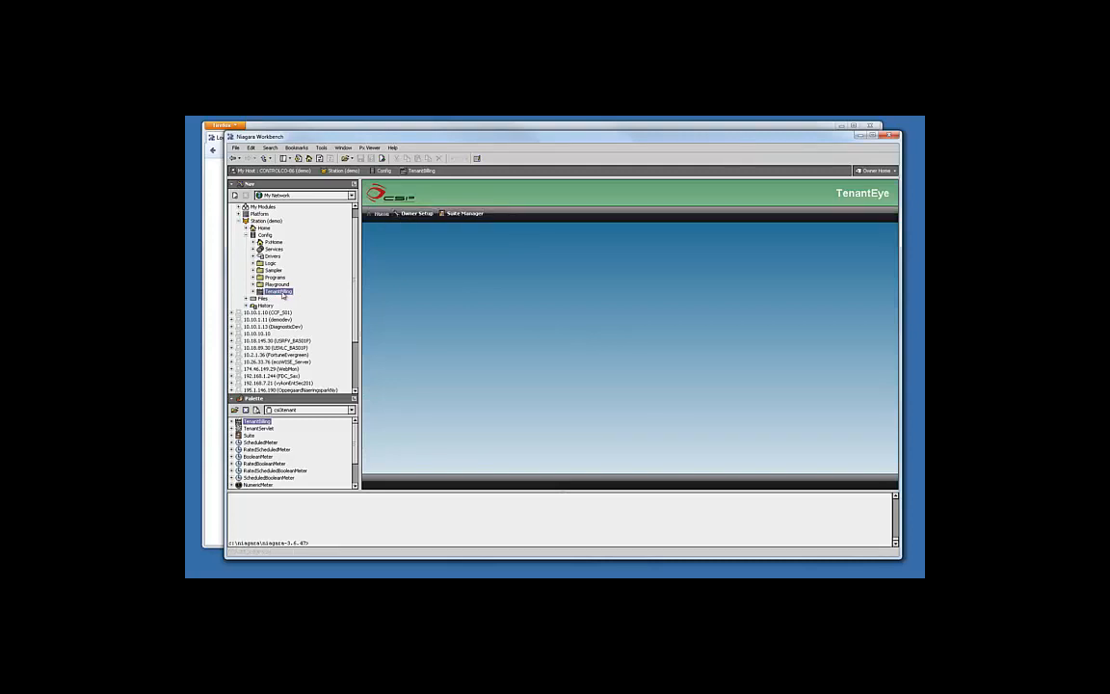
Set TenantBilling's Use Master Rate Schedule to true and show the TenantEye Rate Schedule page
{"action": "right_click", "coordinate": [282, 292]}
{"action": "mouse_move", "coordinate": [299, 297]}
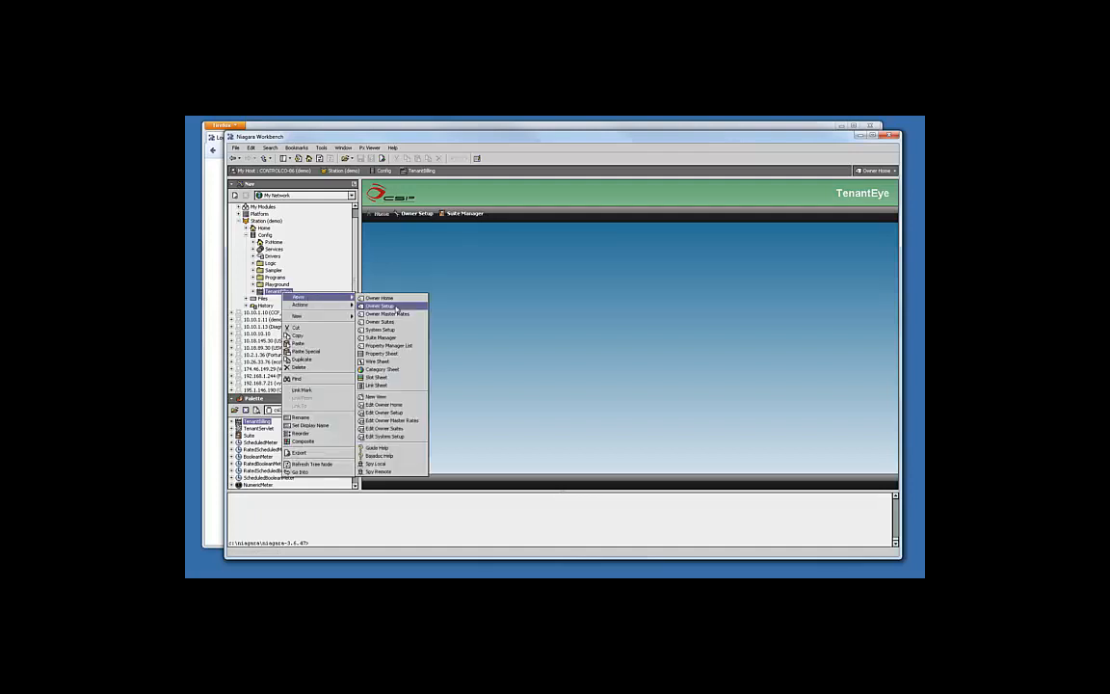
{"action": "left_click", "coordinate": [383, 356]}
{"action": "left_click", "coordinate": [464, 218]}
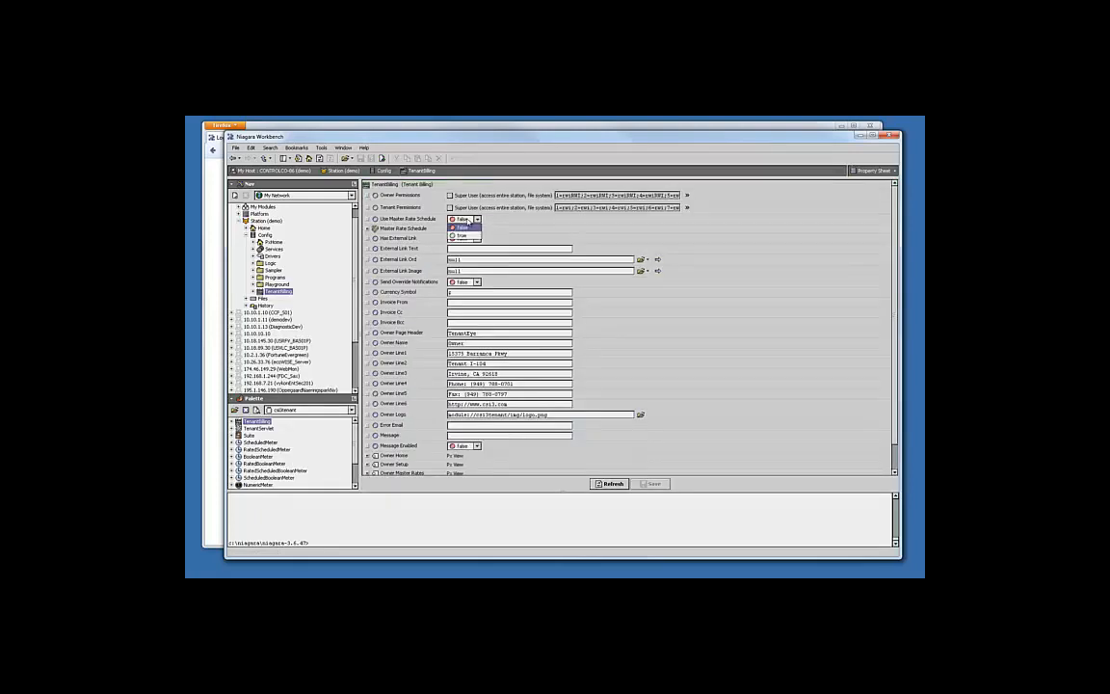
{"action": "left_click", "coordinate": [463, 236]}
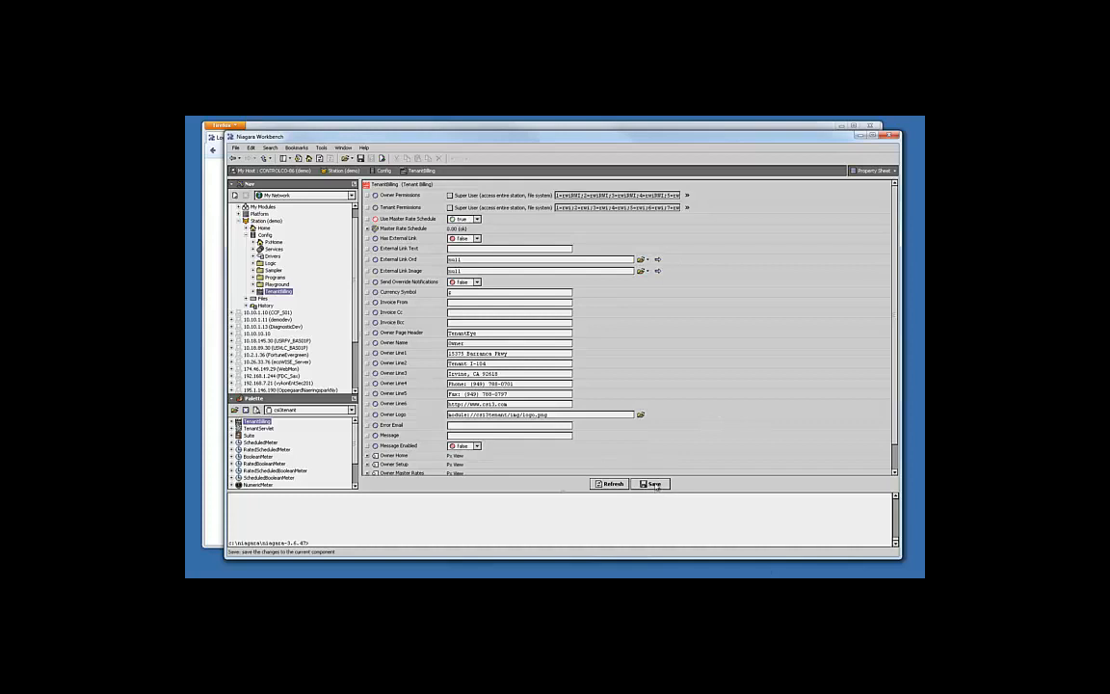
{"action": "double_click", "coordinate": [282, 292]}
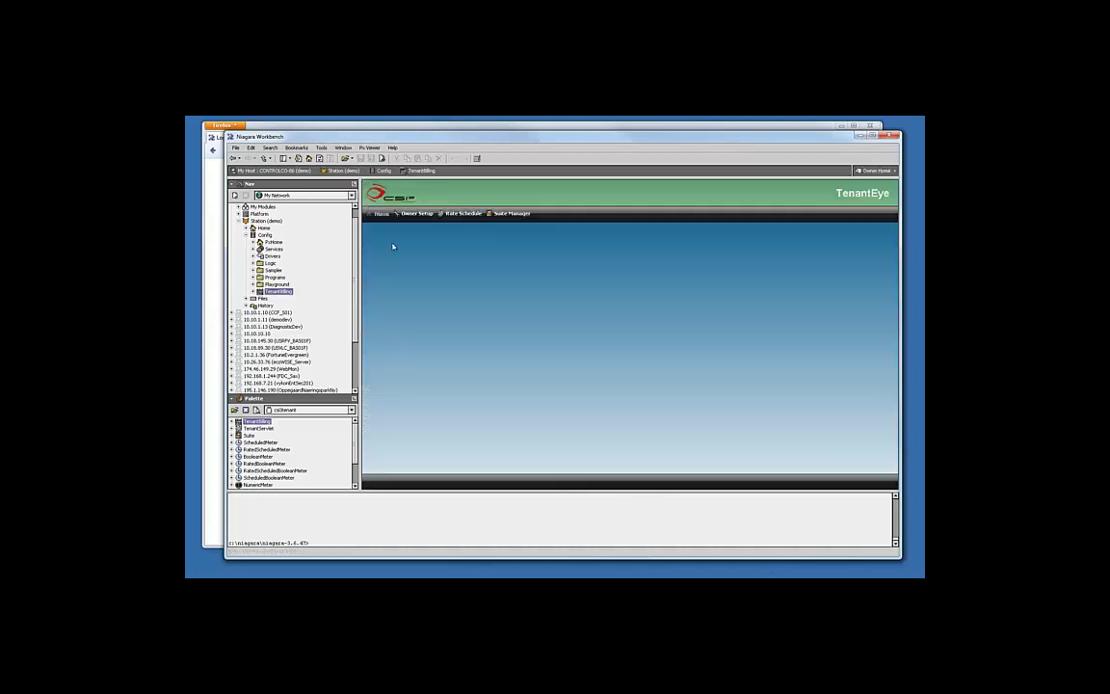
{"action": "left_click", "coordinate": [455, 216]}
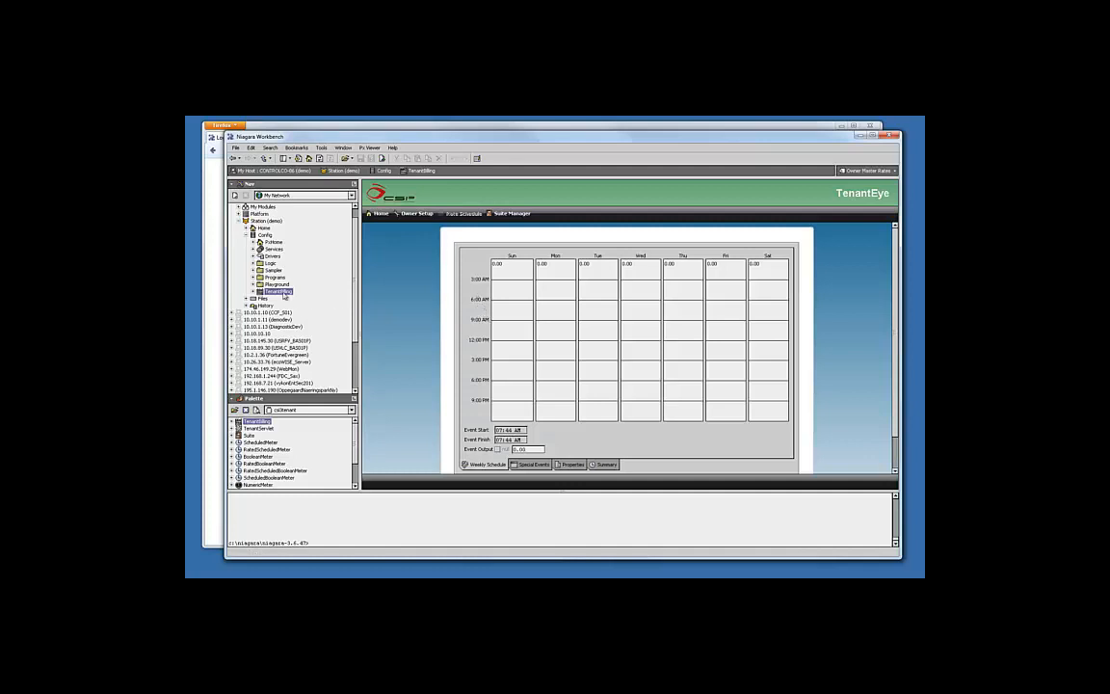
Expand TenantBilling in the Nav tree and select Master Rate Schedule
{"action": "right_click", "coordinate": [279, 292]}
{"action": "left_click", "coordinate": [257, 292]}
{"action": "left_click", "coordinate": [254, 292]}
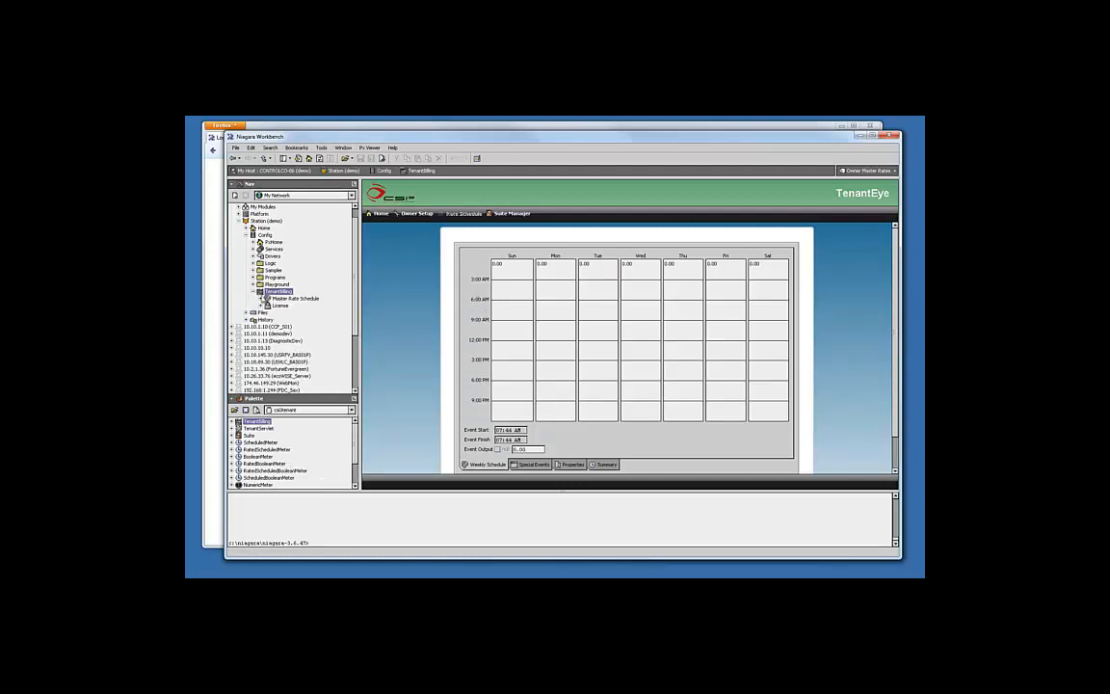
{"action": "left_click", "coordinate": [281, 299]}
Return to the TenantBilling property sheet
{"action": "right_click", "coordinate": [277, 291]}
{"action": "mouse_move", "coordinate": [315, 306]}
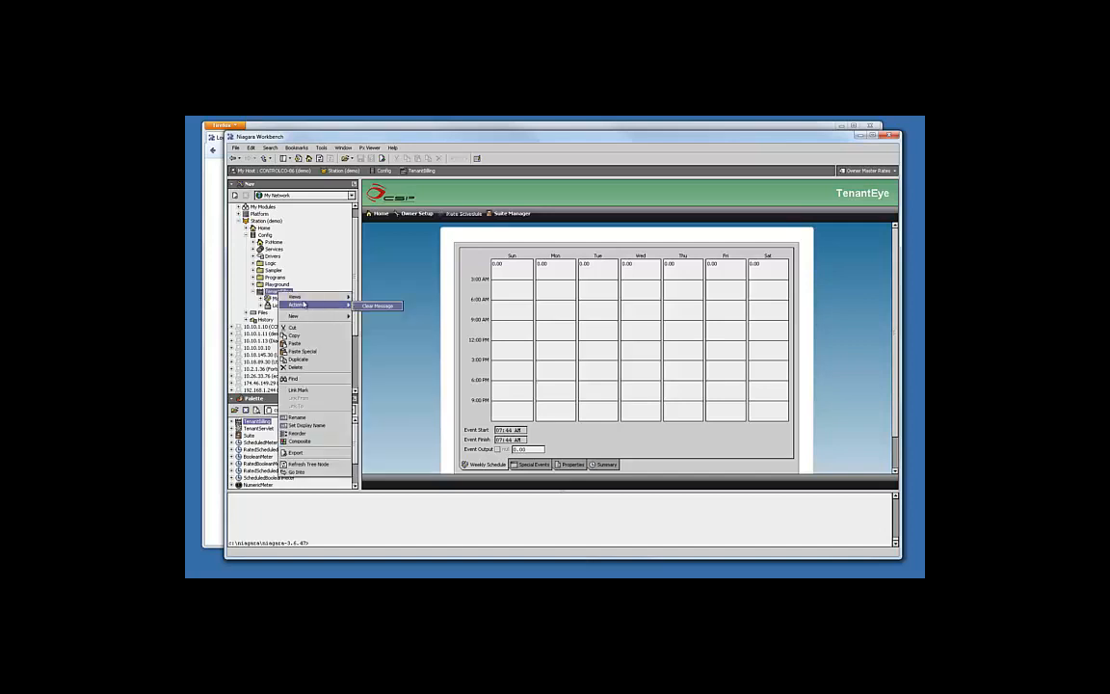
{"action": "left_click", "coordinate": [376, 354]}
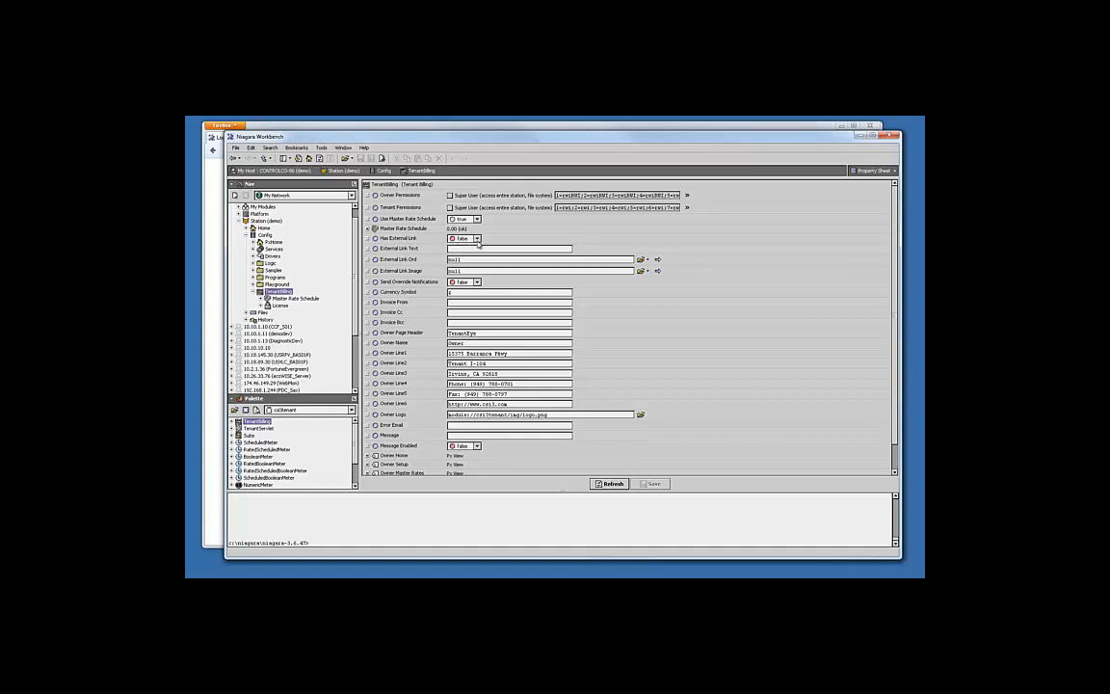
Enable Has External Link with link text 'External Link', save, and reopen TenantEye home
{"action": "left_click", "coordinate": [476, 239]}
{"action": "left_click", "coordinate": [487, 251]}
{"action": "type", "text": "ernal Li"}
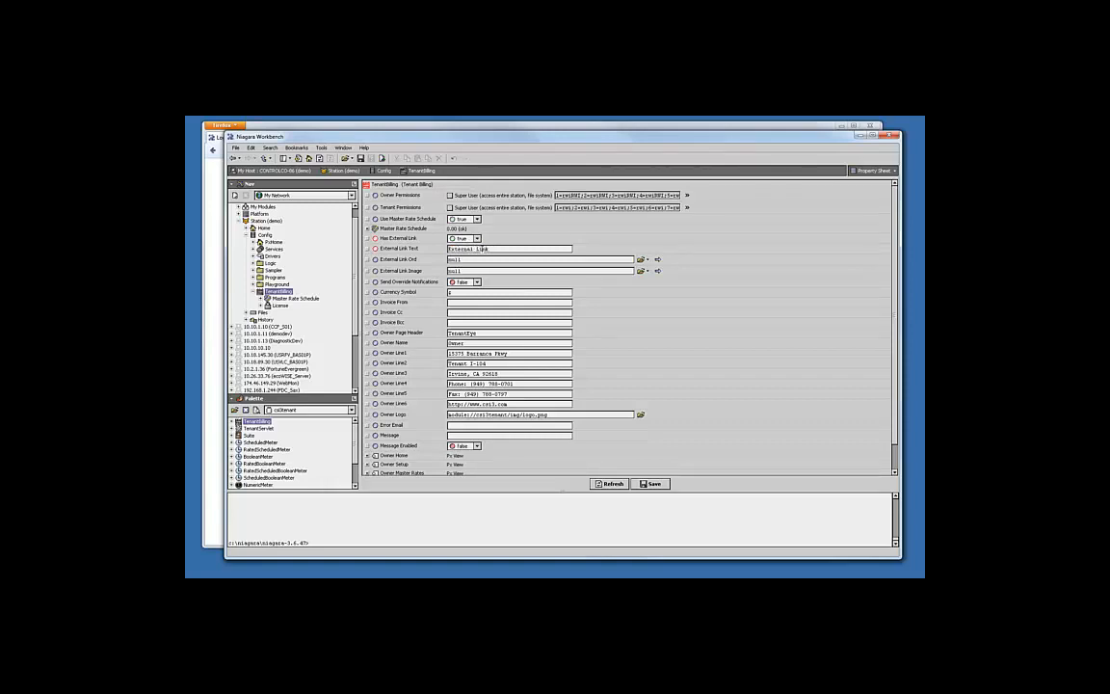
{"action": "type", "text": "nk"}
{"action": "key", "text": "Tab"}
{"action": "left_click", "coordinate": [652, 483]}
{"action": "double_click", "coordinate": [279, 292]}
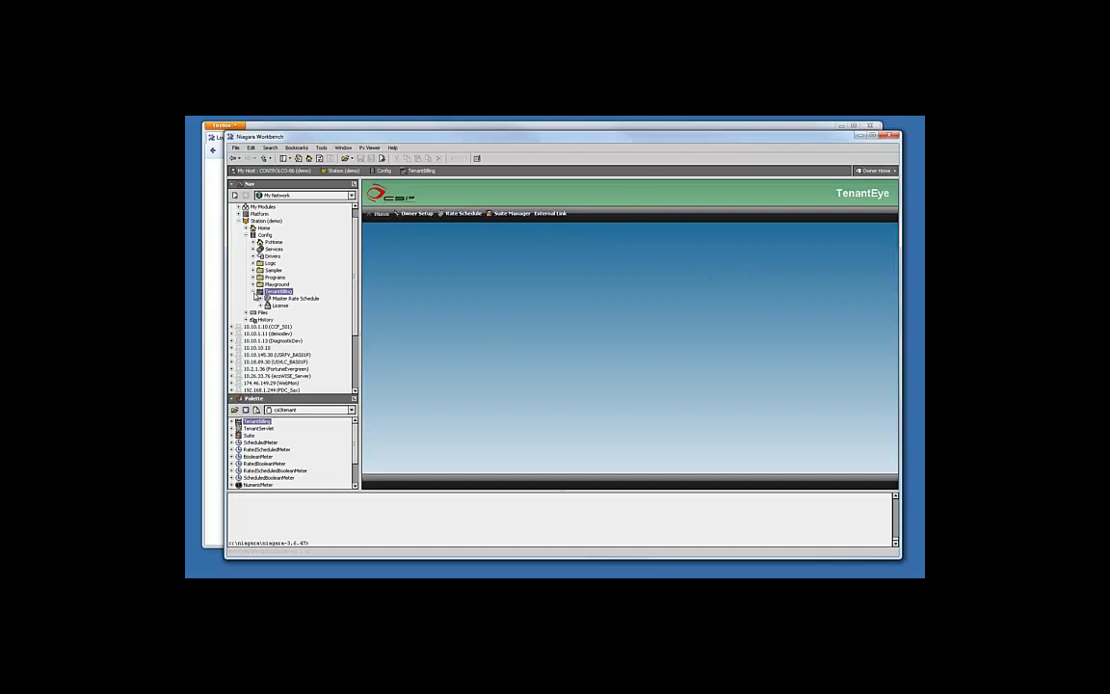
Add a Suite from the palette under TenantBilling and expand it to show Invoices
{"action": "left_click", "coordinate": [253, 293]}
{"action": "left_click", "coordinate": [254, 292]}
{"action": "left_click", "coordinate": [253, 292]}
{"action": "left_click", "coordinate": [279, 291]}
{"action": "left_click_drag", "start_coordinate": [249, 436], "coordinate": [286, 301]}
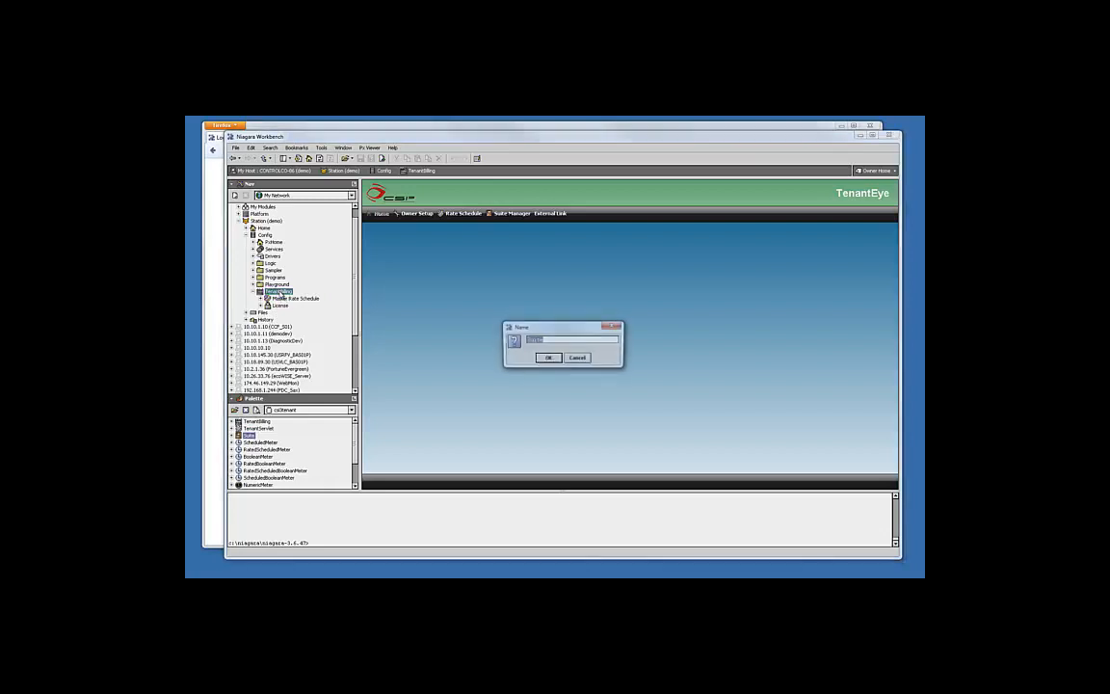
{"action": "left_click", "coordinate": [548, 359]}
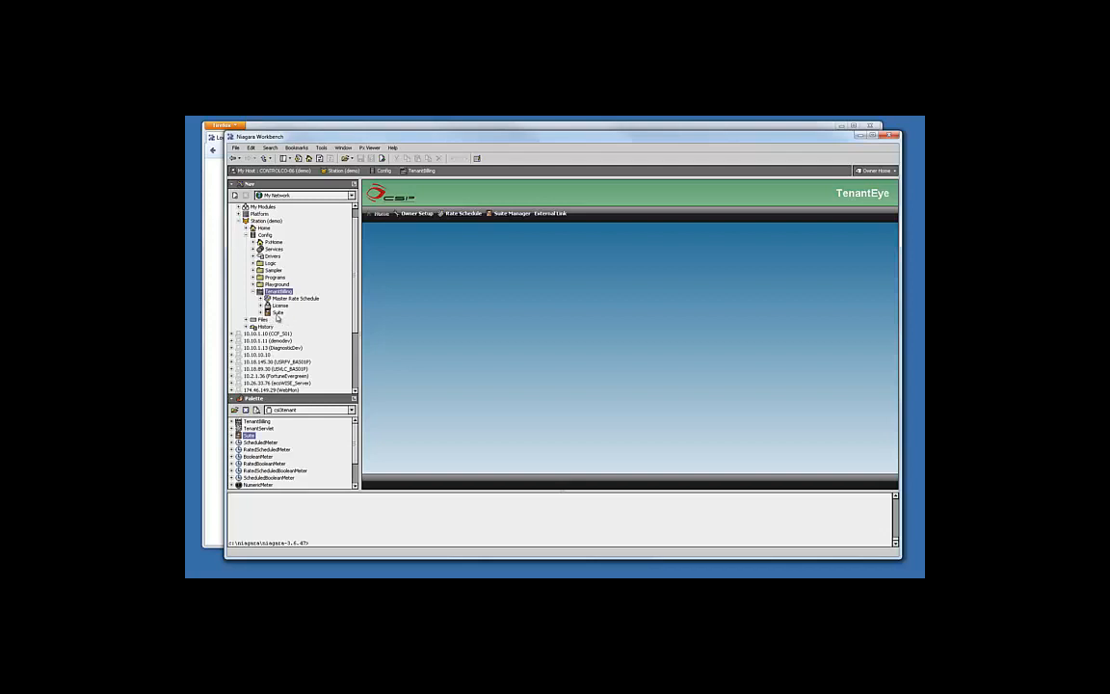
{"action": "double_click", "coordinate": [279, 316]}
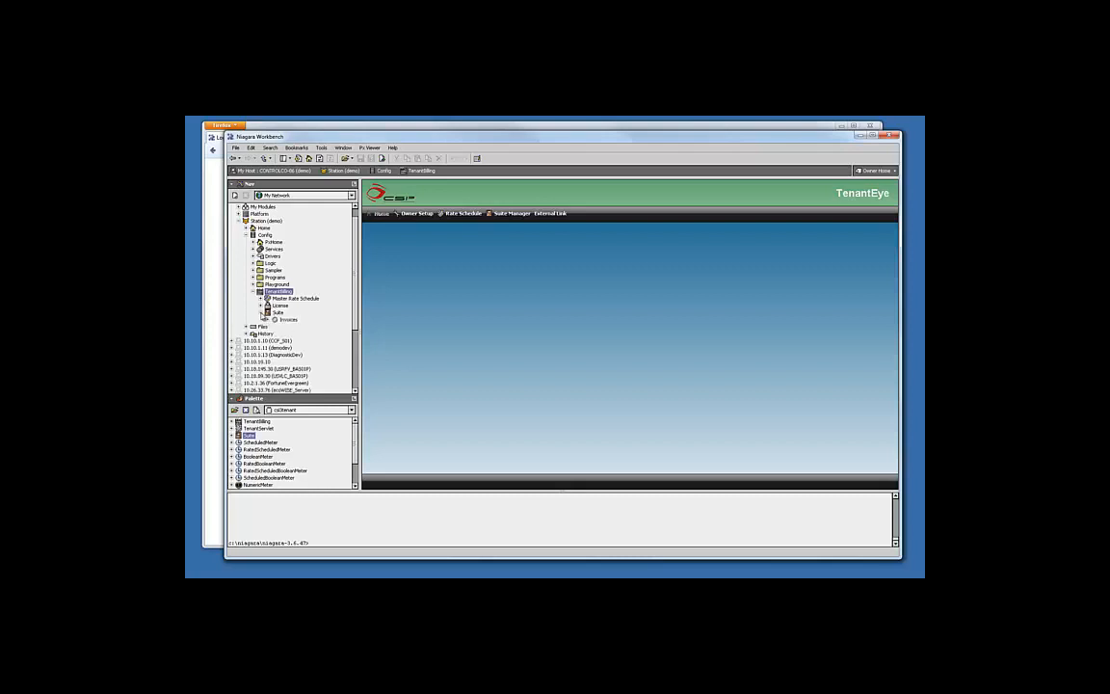
View the Suite's property sheet, open its Suite 104 home view, and enlarge the palette
{"action": "right_click", "coordinate": [279, 315]}
{"action": "mouse_move", "coordinate": [294, 317]}
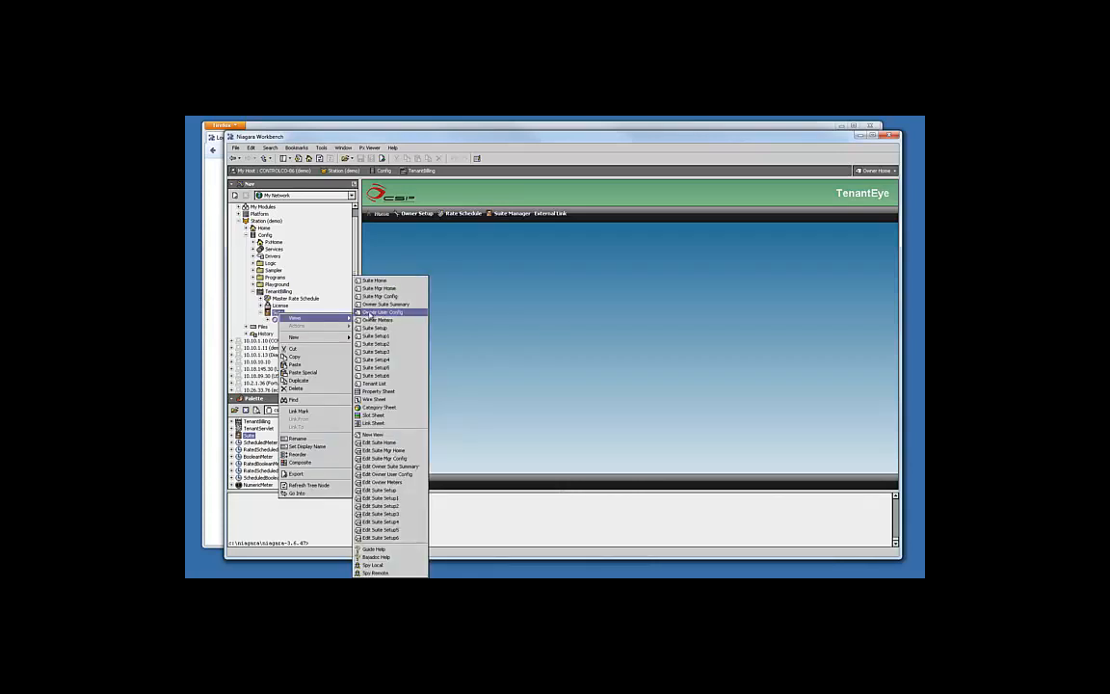
{"action": "left_click", "coordinate": [377, 391]}
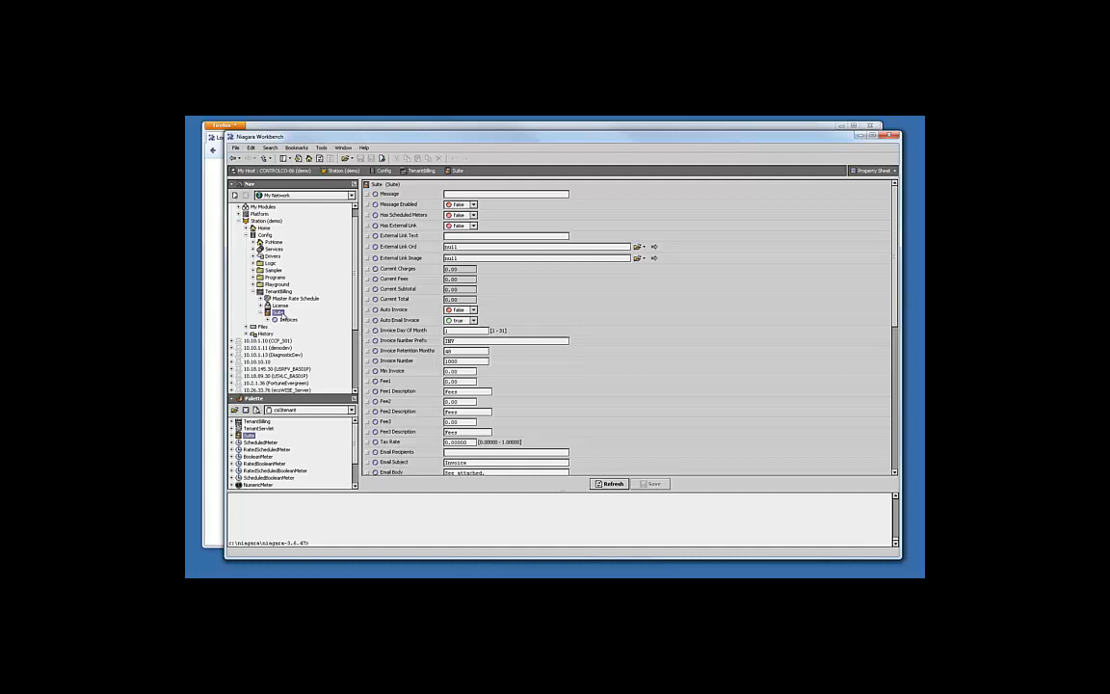
{"action": "double_click", "coordinate": [278, 313]}
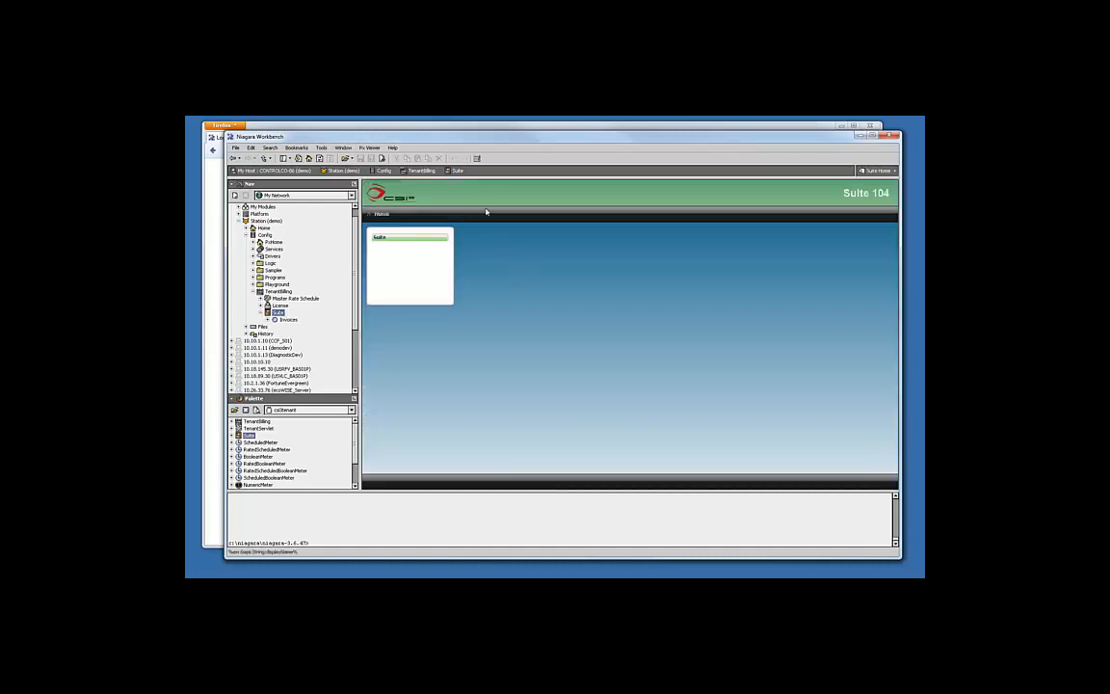
{"action": "left_click", "coordinate": [263, 313]}
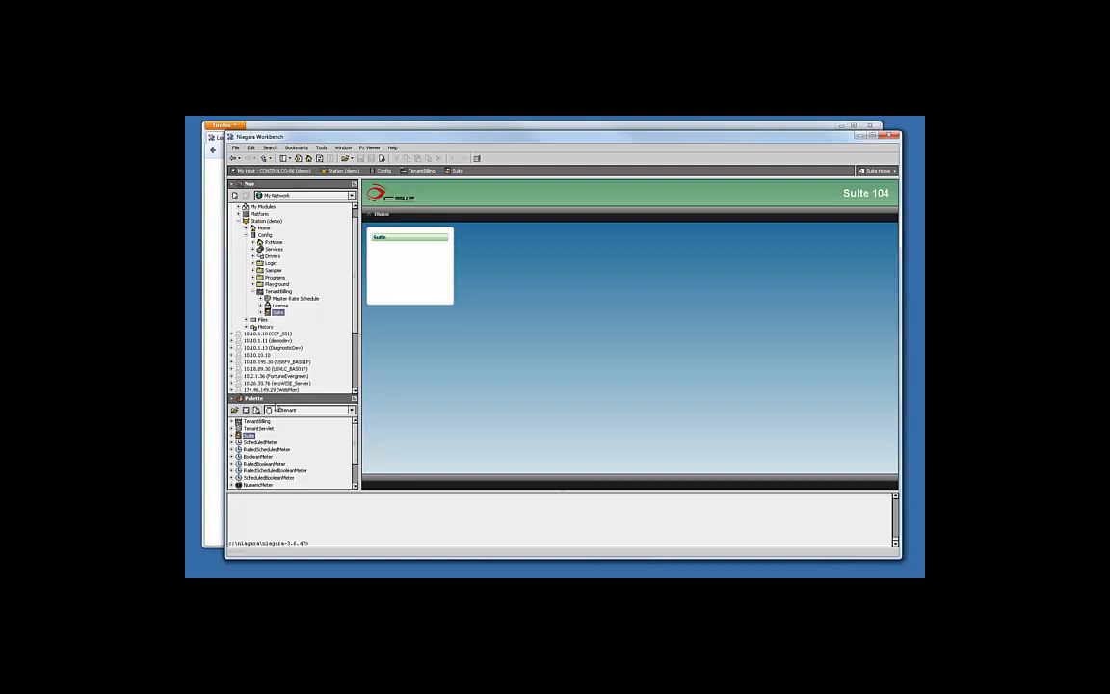
{"action": "left_click_drag", "start_coordinate": [292, 398], "coordinate": [292, 383]}
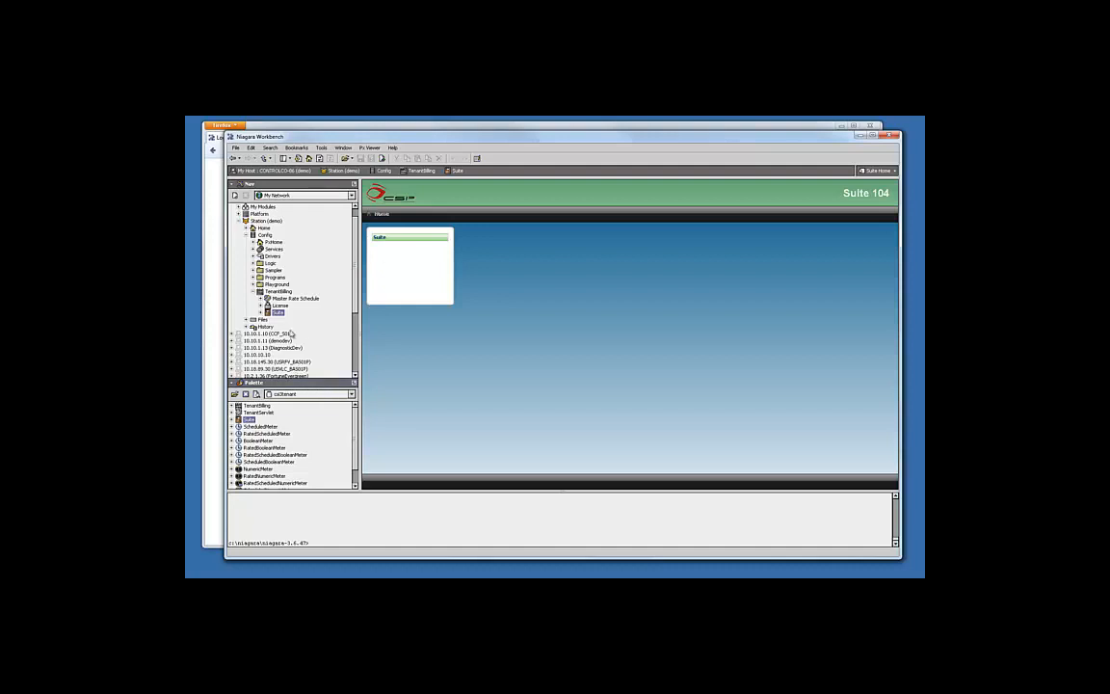
Add a default-named ScheduledMeter to the Suite and expand it to show Override Schedule
{"action": "left_click_drag", "start_coordinate": [252, 428], "coordinate": [280, 314]}
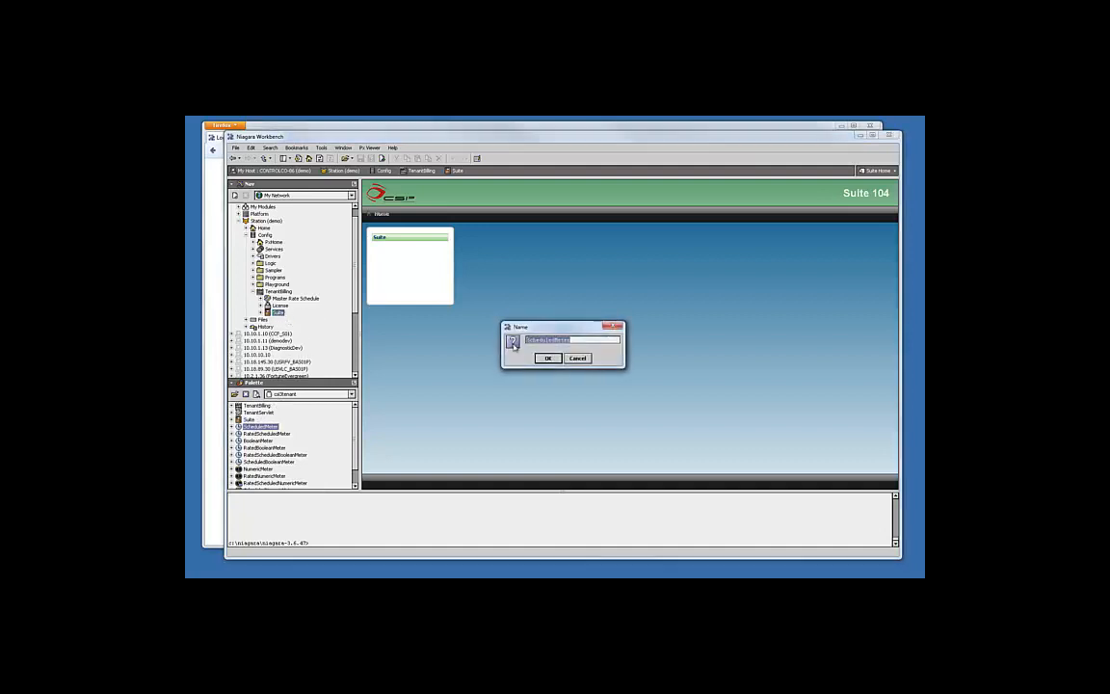
{"action": "left_click", "coordinate": [546, 357]}
{"action": "left_click", "coordinate": [260, 313]}
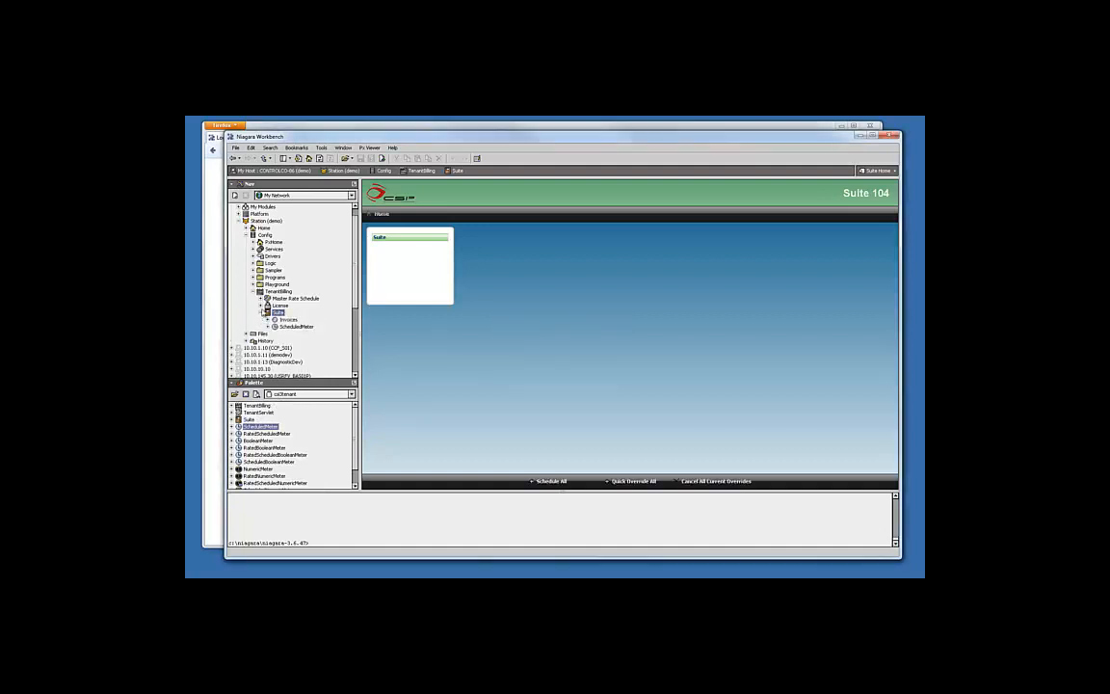
{"action": "left_click", "coordinate": [296, 328]}
{"action": "left_click", "coordinate": [268, 327]}
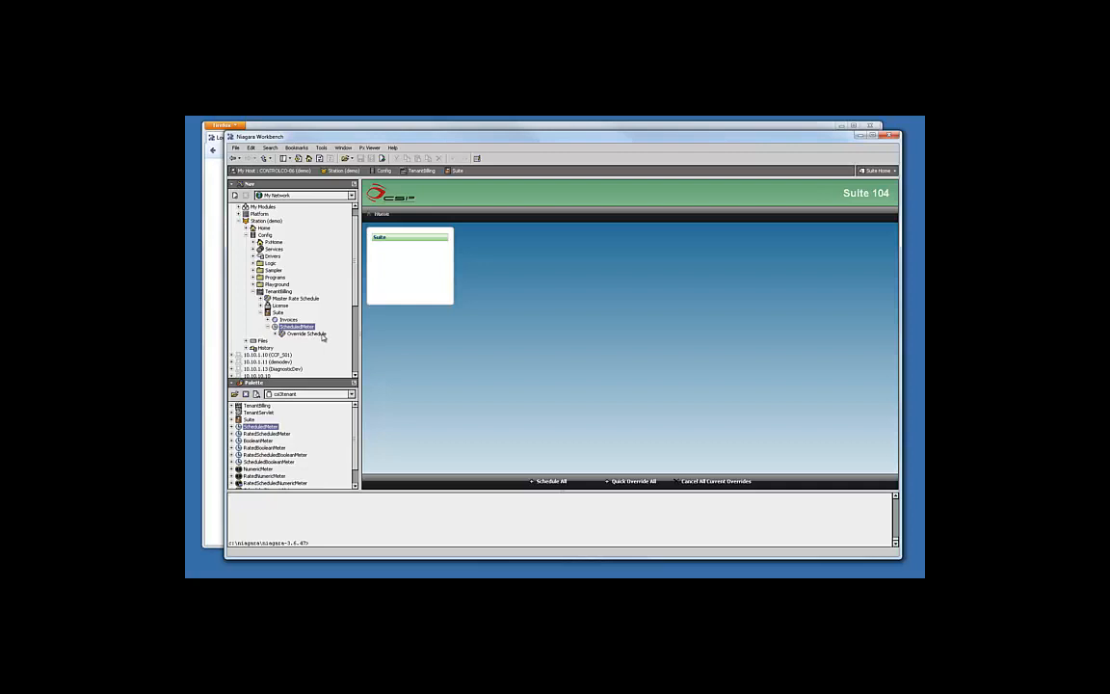
Open the ScheduledMeter's Property Sheet view to see its title, unit, charge, rate and schedule fields
{"action": "right_click", "coordinate": [299, 327]}
{"action": "mouse_move", "coordinate": [318, 331]}
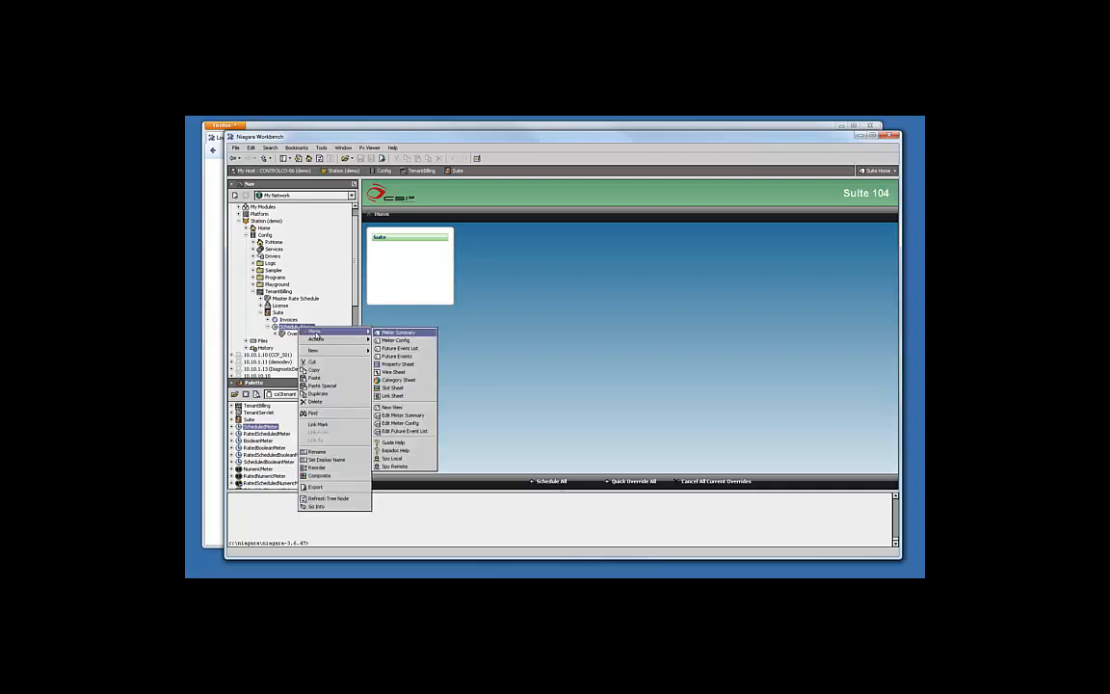
{"action": "left_click", "coordinate": [397, 364]}
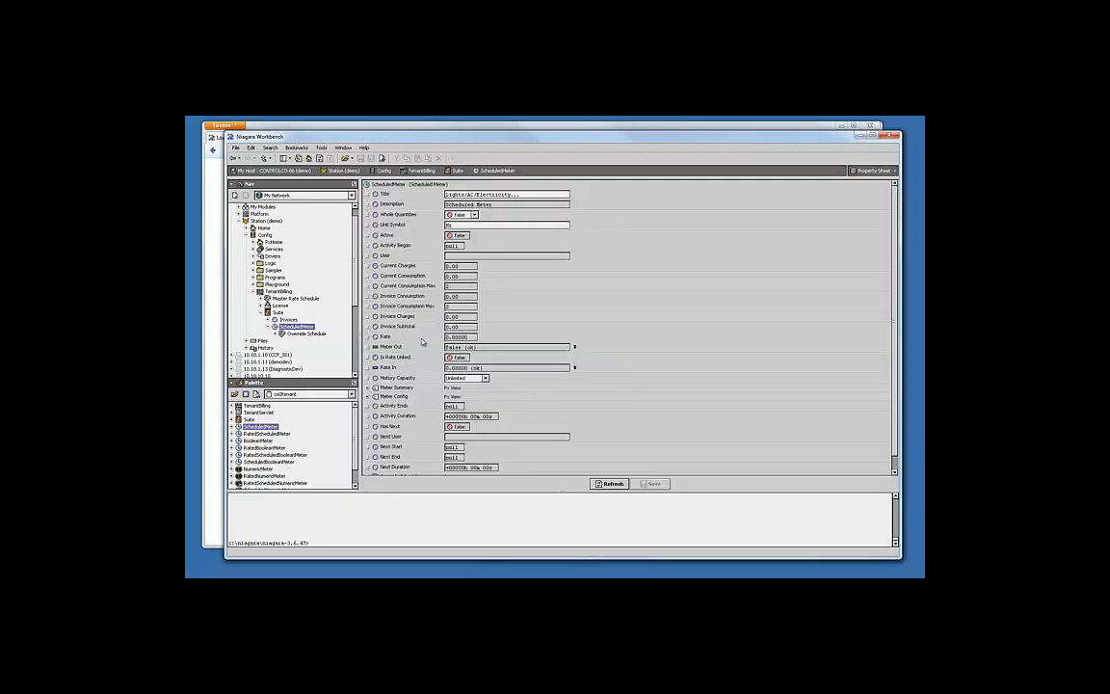
{"action": "scroll", "coordinate": [583, 395], "scroll_direction": "down", "scroll_amount": 1}
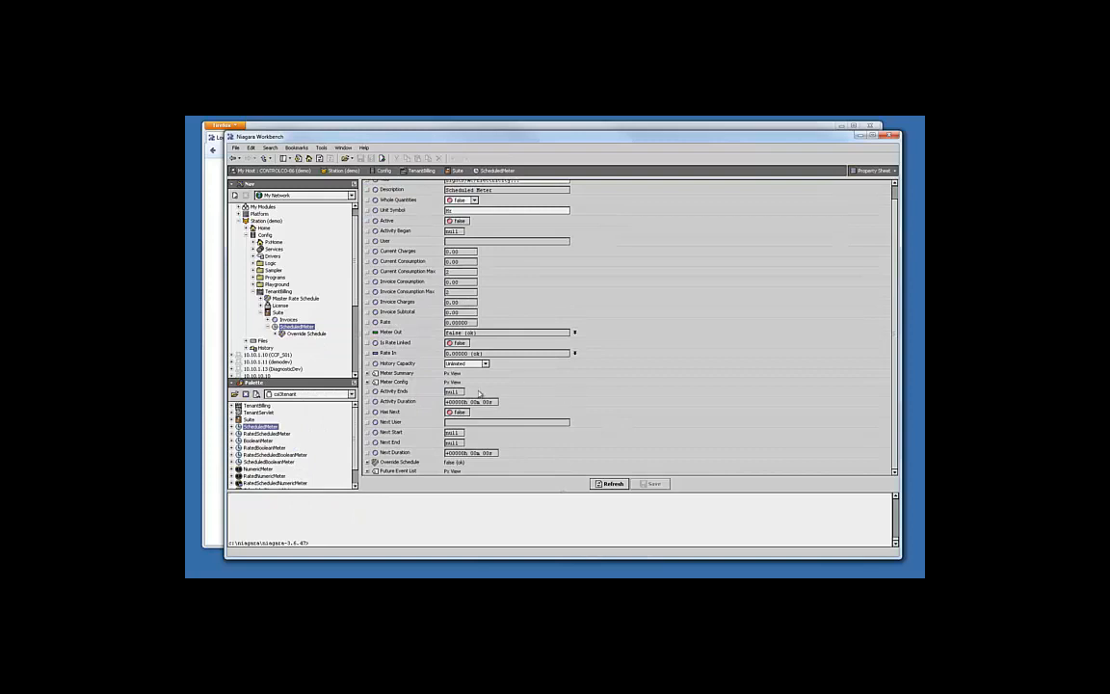
Check the Meter Out value, collapse ScheduledMeter, and pick BooleanMeter in the Palette
{"action": "left_click_drag", "start_coordinate": [465, 332], "coordinate": [425, 332]}
{"action": "left_click", "coordinate": [271, 329]}
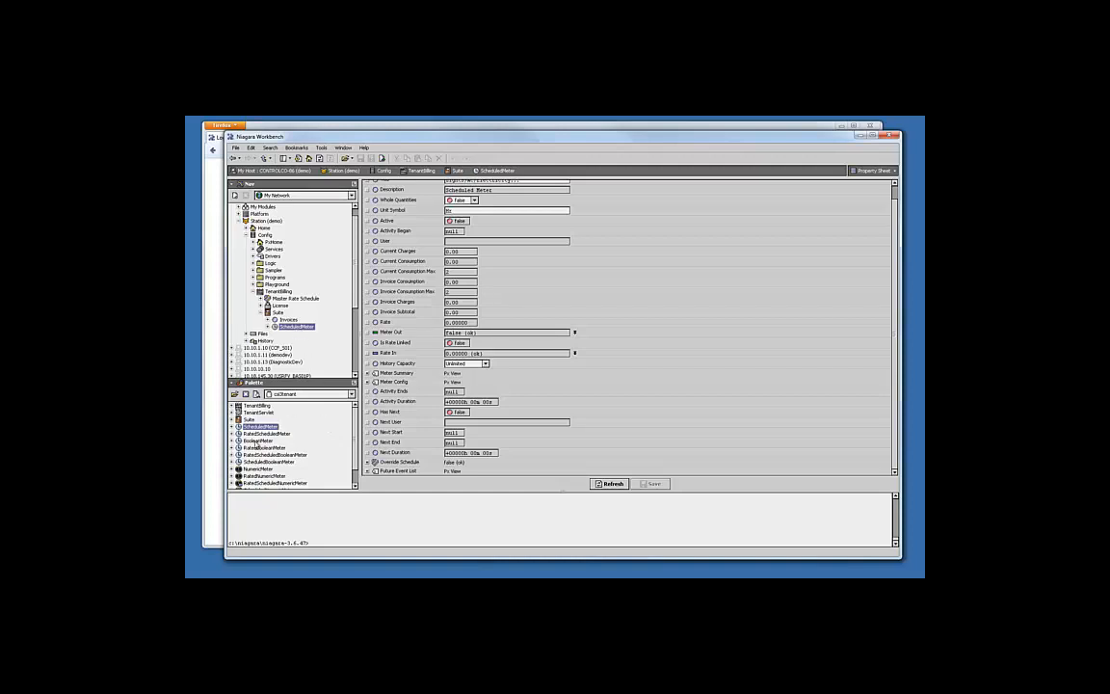
{"action": "left_click", "coordinate": [256, 441]}
Add a BooleanMeter to the Suite with its default name and show its Property Sheet
{"action": "left_click_drag", "start_coordinate": [260, 442], "coordinate": [259, 290]}
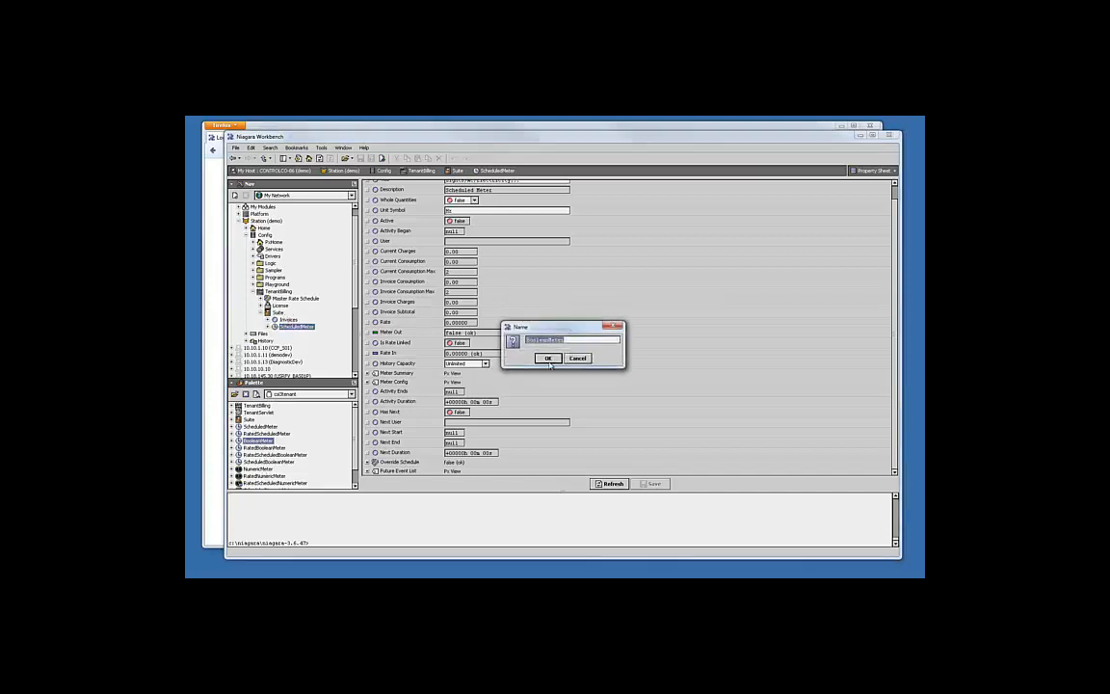
{"action": "left_click", "coordinate": [547, 358]}
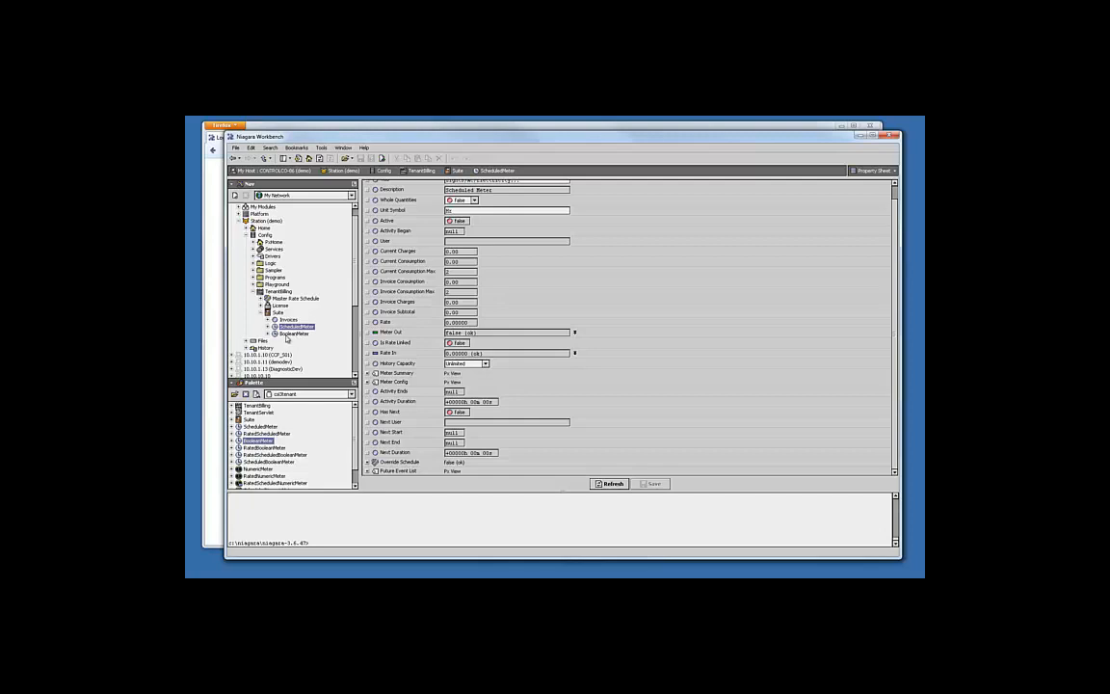
{"action": "right_click", "coordinate": [292, 334]}
{"action": "mouse_move", "coordinate": [302, 339]}
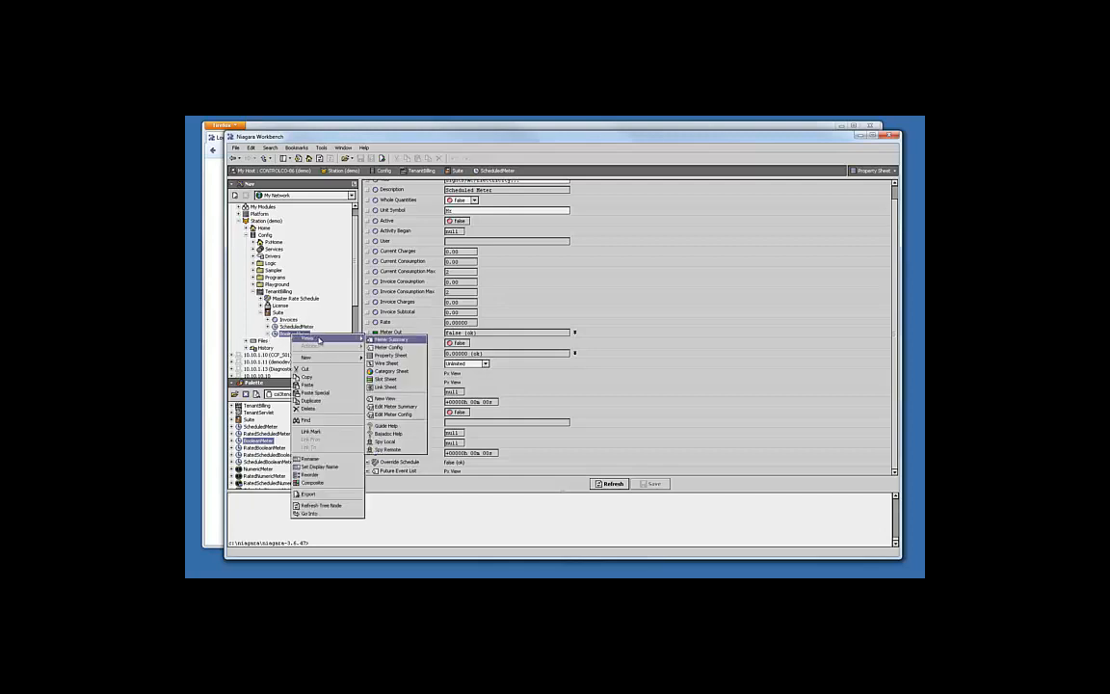
{"action": "left_click", "coordinate": [393, 352]}
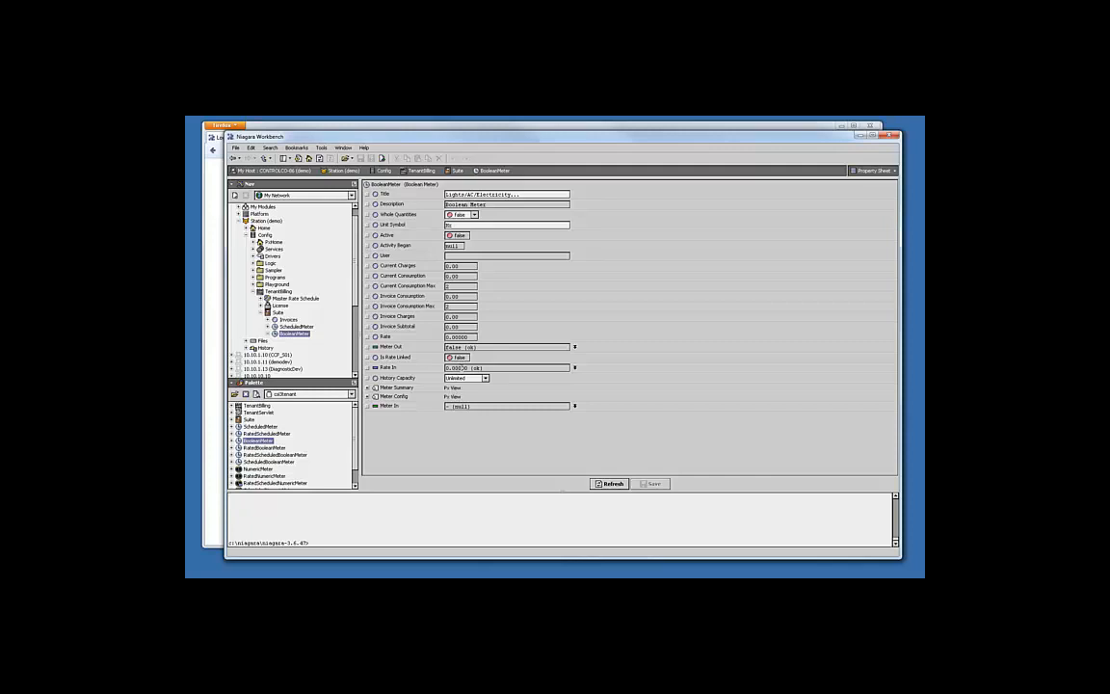
Check the BooleanMeter's Rate In value, then add a NumericMeter to the Suite with its default name
{"action": "left_click_drag", "start_coordinate": [461, 369], "coordinate": [447, 368]}
{"action": "left_click_drag", "start_coordinate": [257, 469], "coordinate": [275, 312]}
{"action": "left_click", "coordinate": [548, 358]}
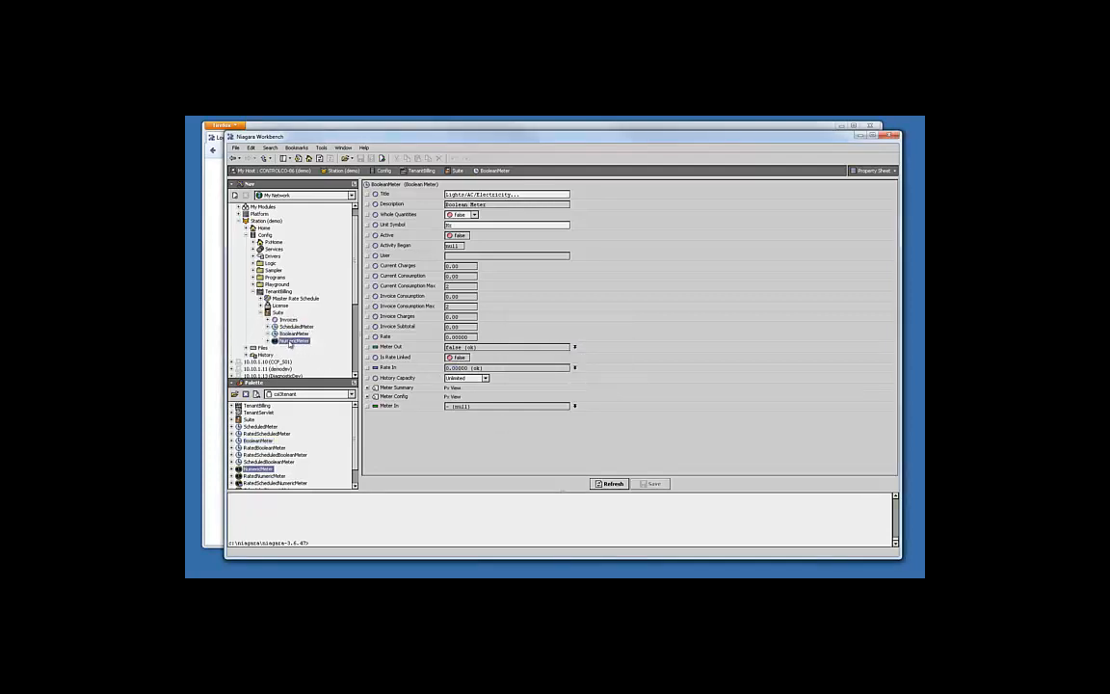
Open the NumericMeter's Property Sheet and click into its Max Value field
{"action": "right_click", "coordinate": [292, 342]}
{"action": "mouse_move", "coordinate": [328, 346]}
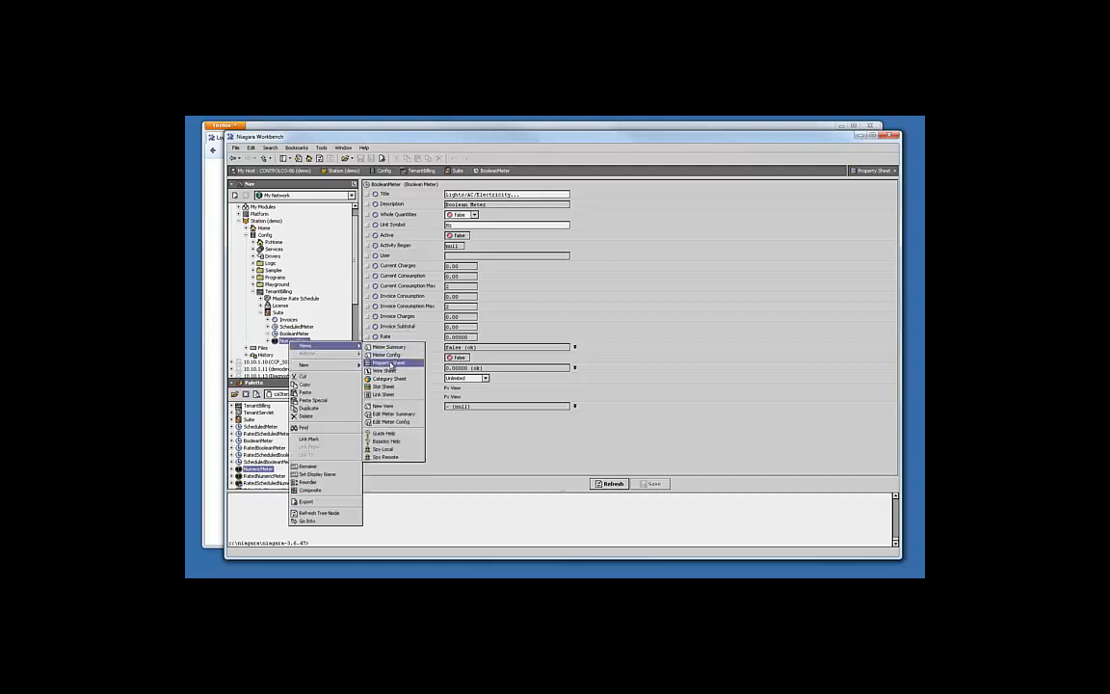
{"action": "left_click", "coordinate": [395, 363]}
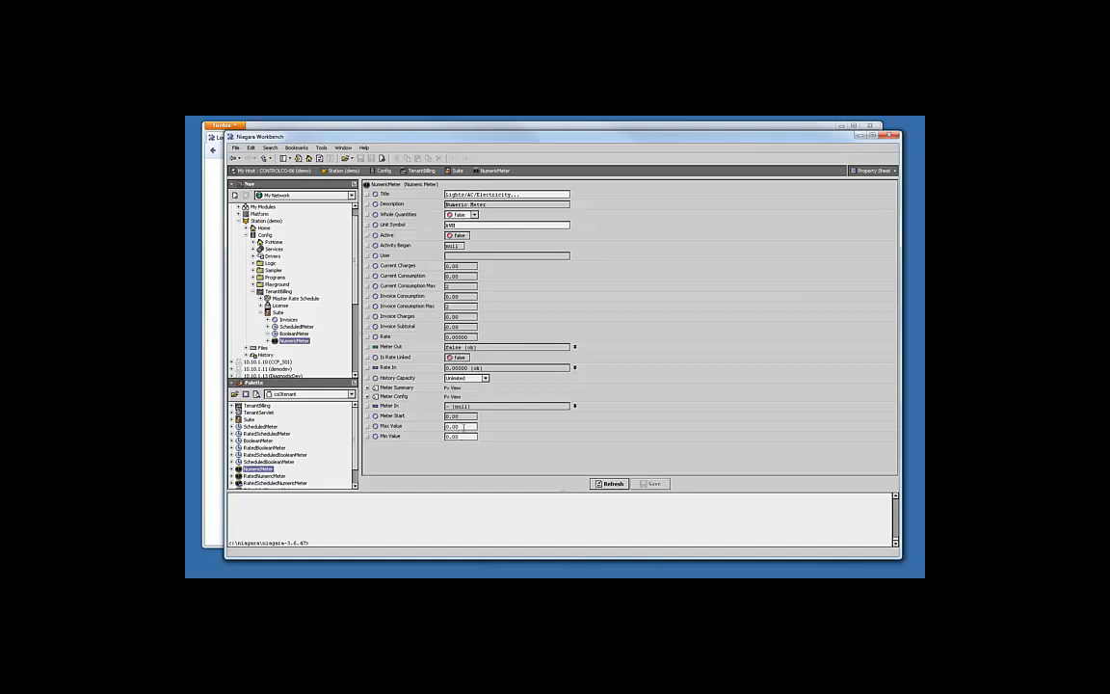
{"action": "left_click", "coordinate": [459, 425]}
Add a ScheduledBooleanMeter and a RatedBooleanMeter to the Suite, keeping their default names
{"action": "left_click_drag", "start_coordinate": [253, 461], "coordinate": [276, 312]}
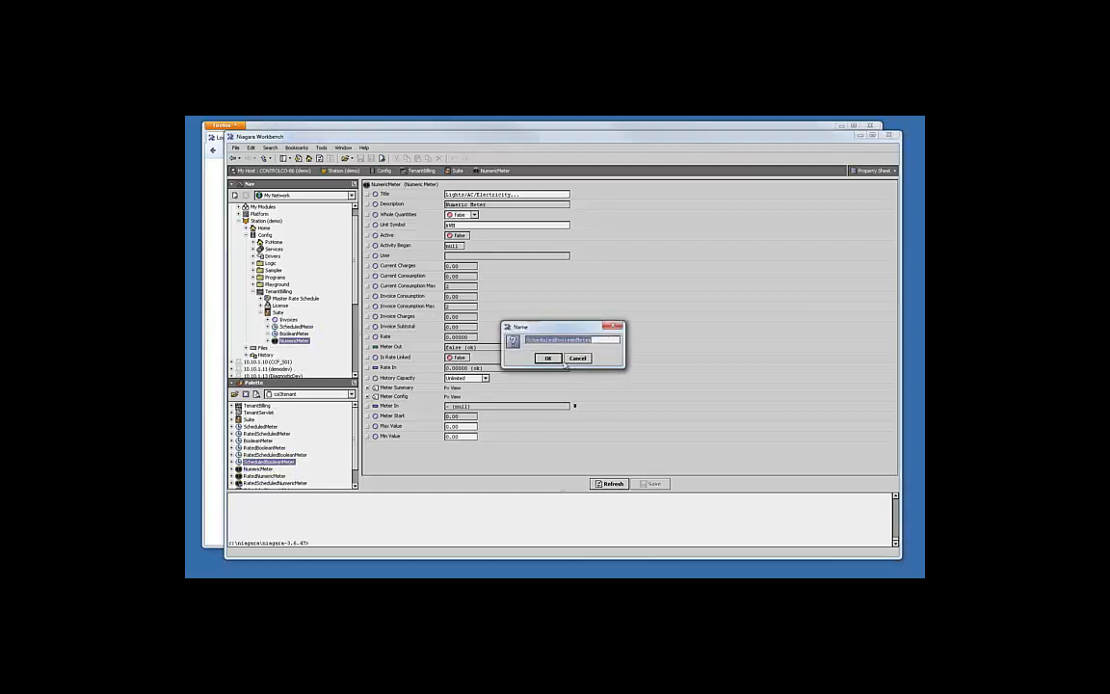
{"action": "key", "text": "Return"}
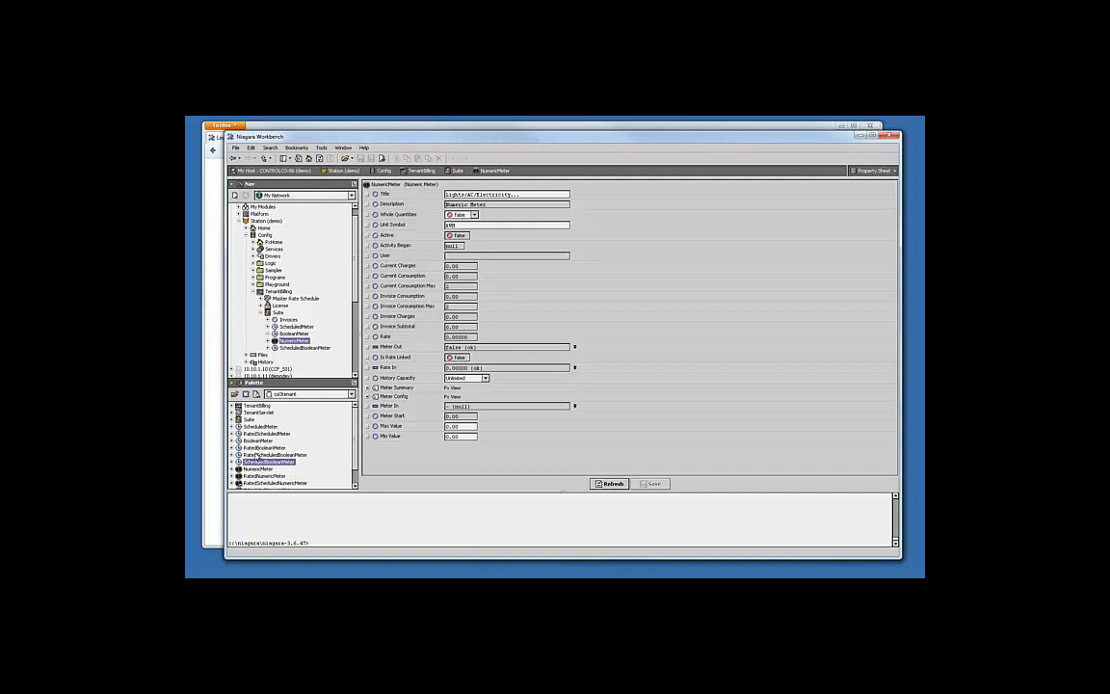
{"action": "double_click", "coordinate": [460, 367]}
{"action": "left_click_drag", "start_coordinate": [253, 449], "coordinate": [278, 313]}
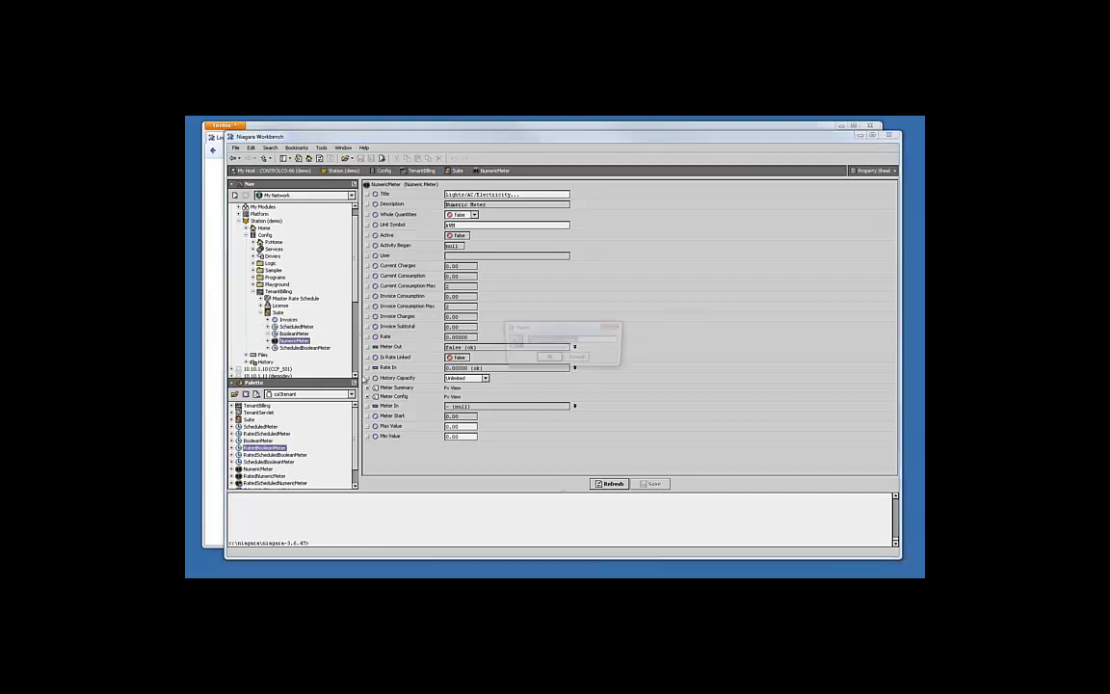
{"action": "key", "text": "Return"}
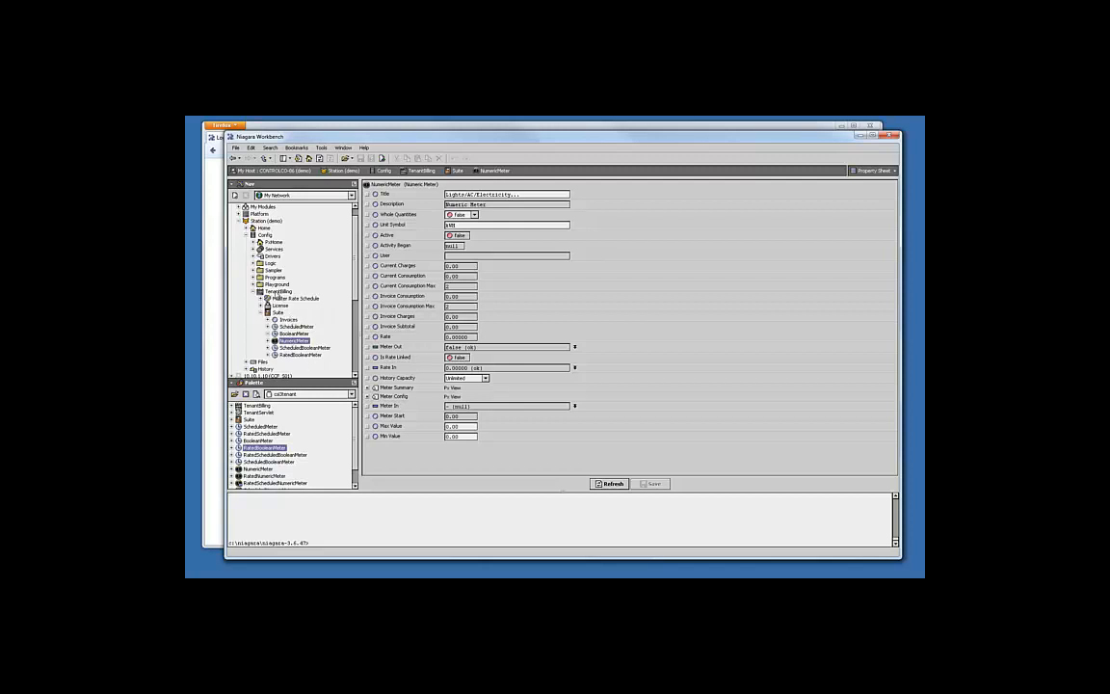
Open the TenantEye view for TenantBilling and go to its Owner Setup page
{"action": "double_click", "coordinate": [277, 292]}
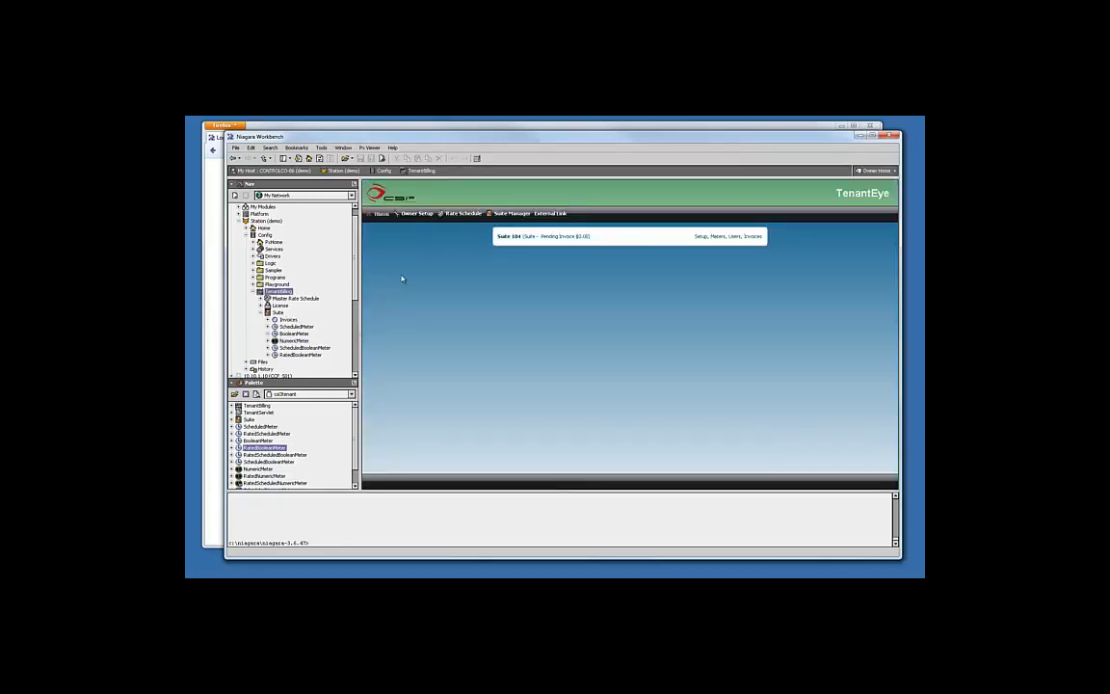
{"action": "left_click", "coordinate": [414, 214]}
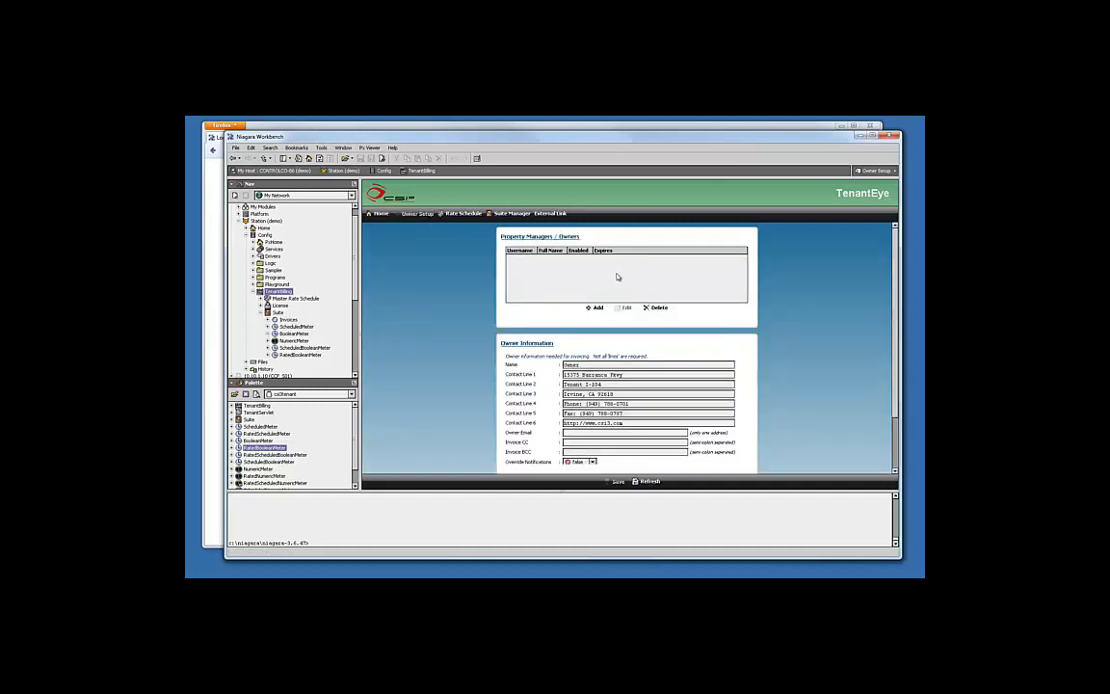
Make the TenantEye pane taller and wider, check the Email Addresses field, and return to the top
{"action": "scroll", "coordinate": [812, 306], "scroll_direction": "down", "scroll_amount": 2}
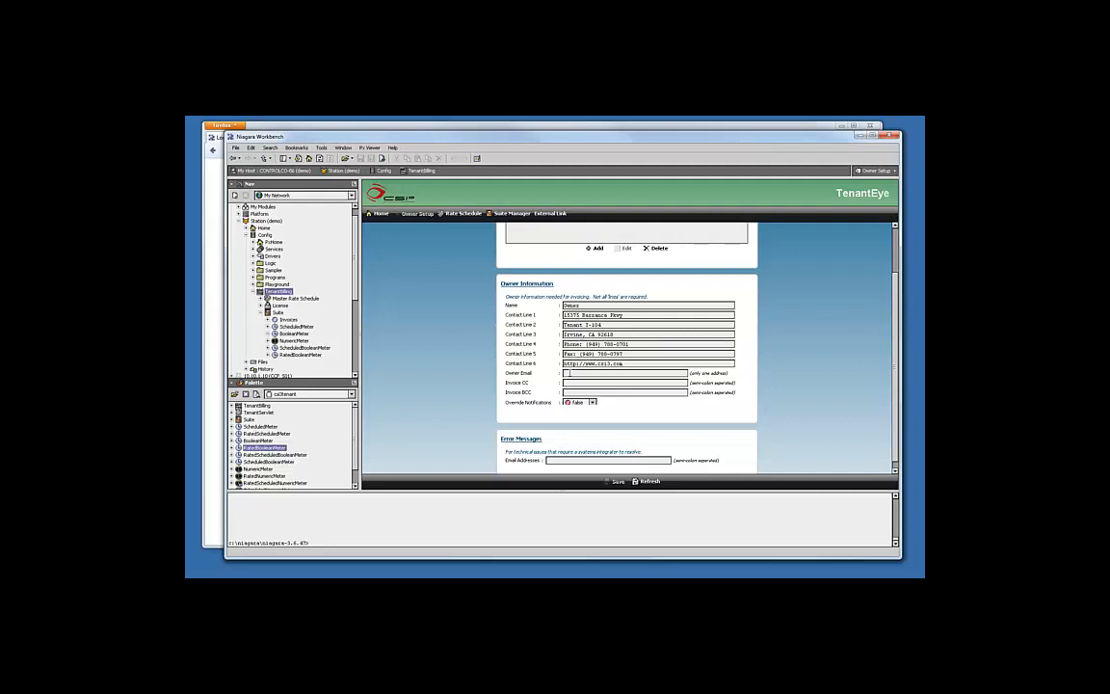
{"action": "scroll", "coordinate": [569, 373], "scroll_direction": "down", "scroll_amount": 1}
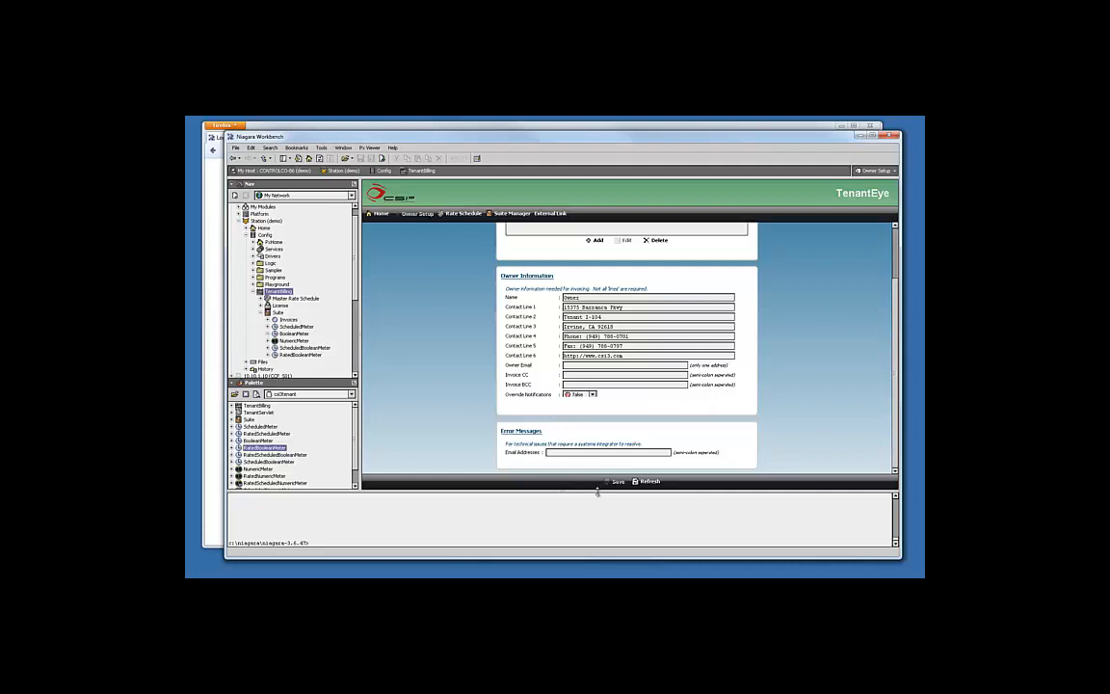
{"action": "left_click_drag", "start_coordinate": [601, 492], "coordinate": [600, 499]}
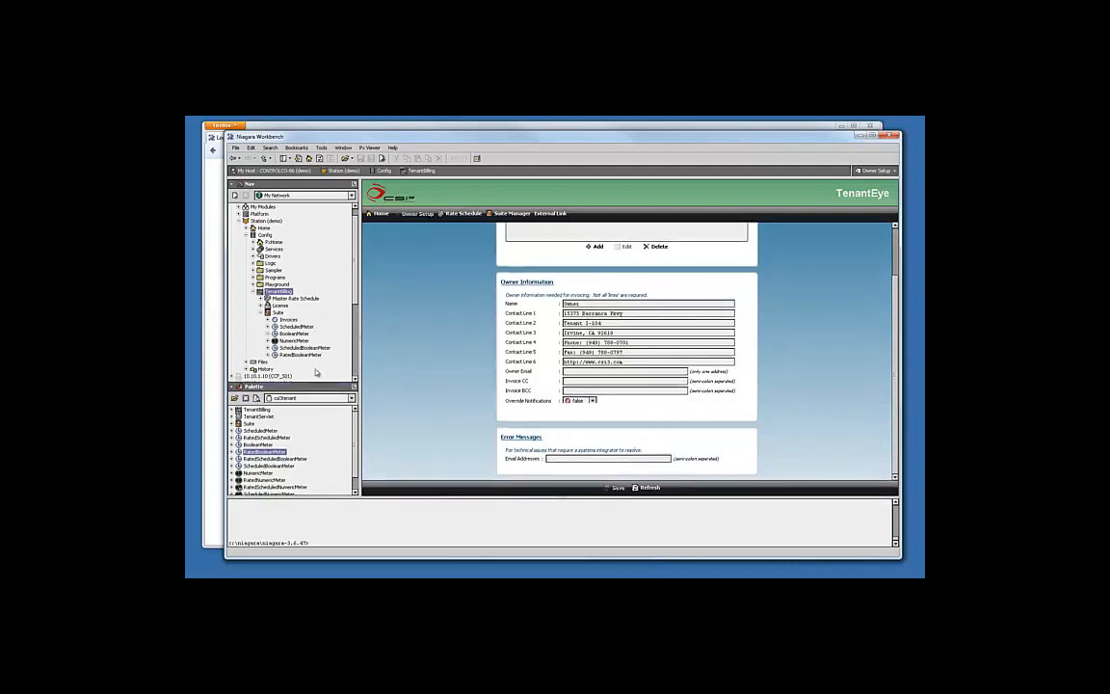
{"action": "left_click_drag", "start_coordinate": [359, 337], "coordinate": [351, 336]}
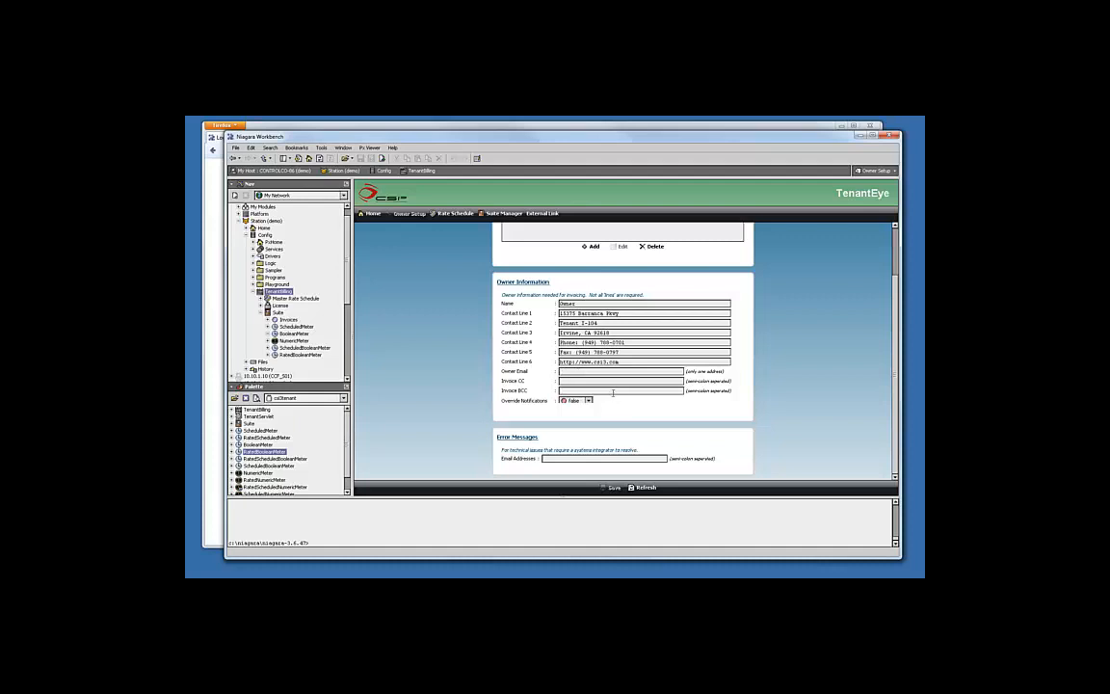
{"action": "left_click", "coordinate": [544, 459]}
{"action": "scroll", "coordinate": [557, 459], "scroll_direction": "up", "scroll_amount": 2}
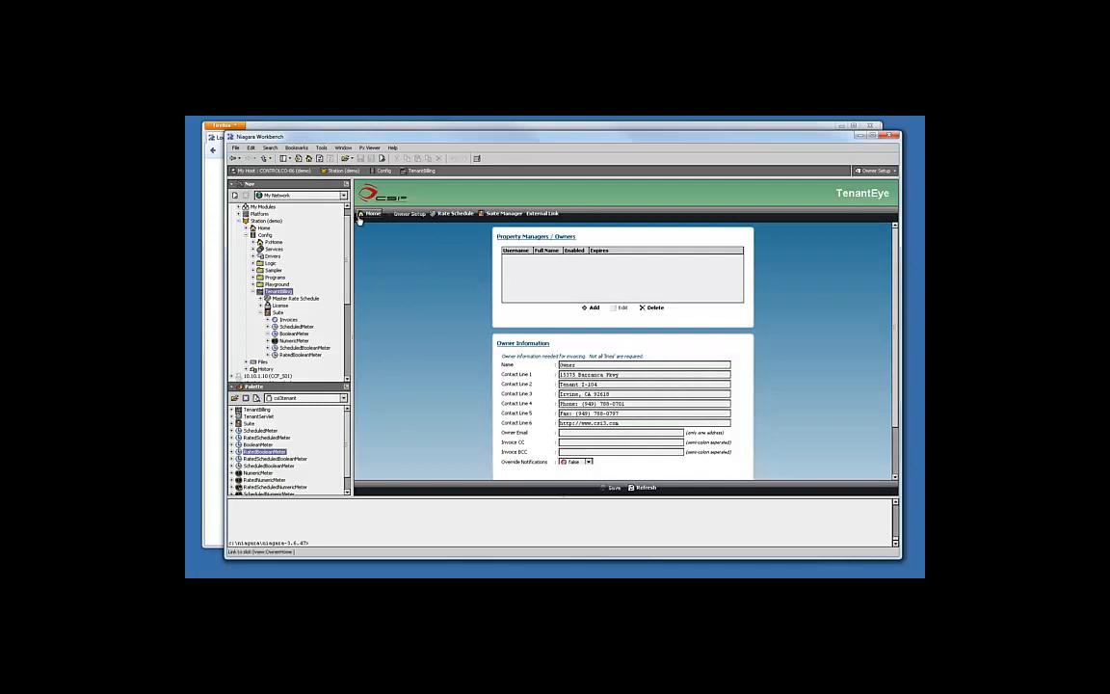
From TenantEye Home, open Suite 104's setup and change its Account/Location to 'Anything'
{"action": "left_click", "coordinate": [372, 214]}
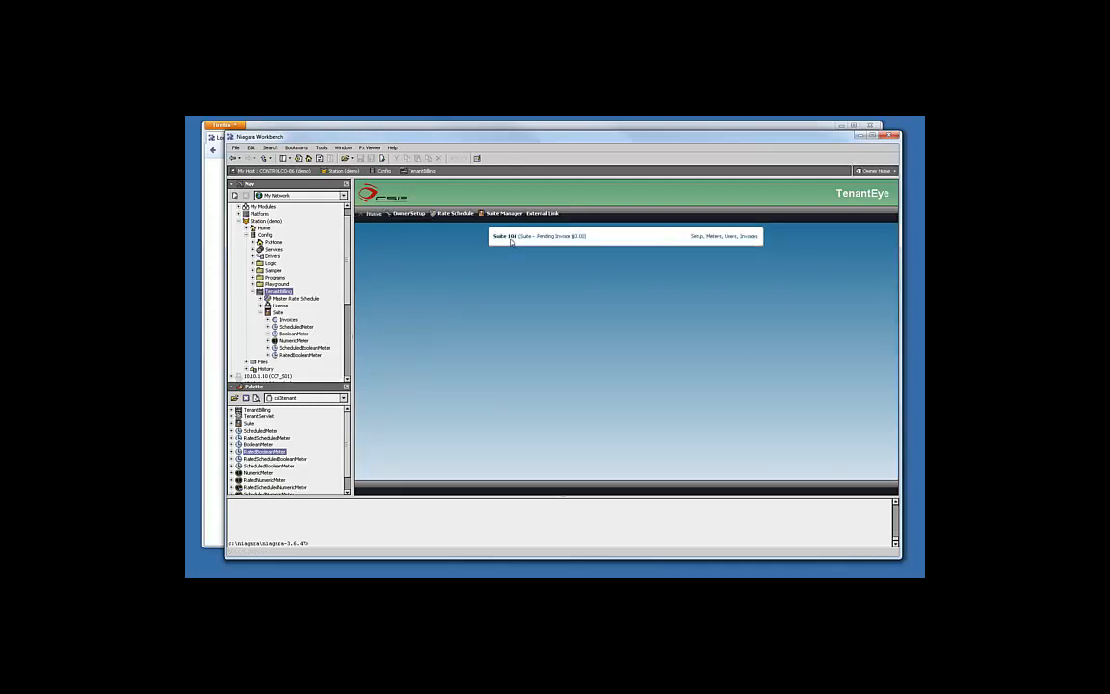
{"action": "left_click", "coordinate": [697, 240]}
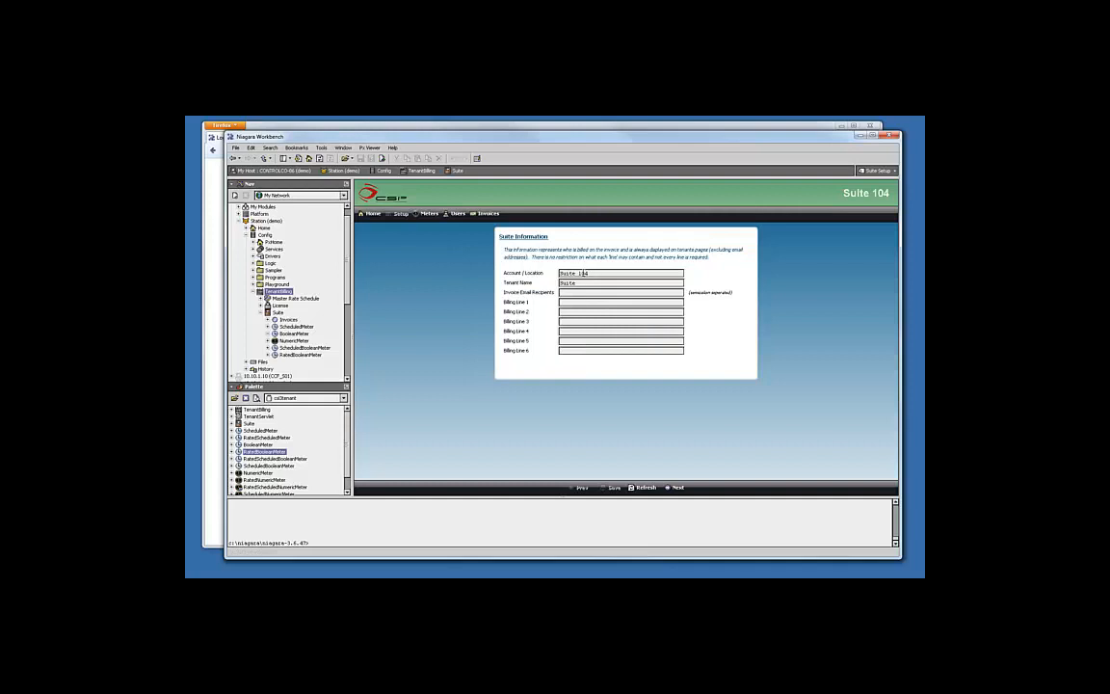
{"action": "left_click_drag", "start_coordinate": [591, 273], "coordinate": [471, 274]}
{"action": "type", "text": "Anything"}
Enter 'Billing Lin' in Billing Line 1 and save the suite changes
{"action": "left_click_drag", "start_coordinate": [574, 284], "coordinate": [557, 284]}
{"action": "left_click", "coordinate": [563, 302]}
{"action": "type", "text": "Billing Line 1"}
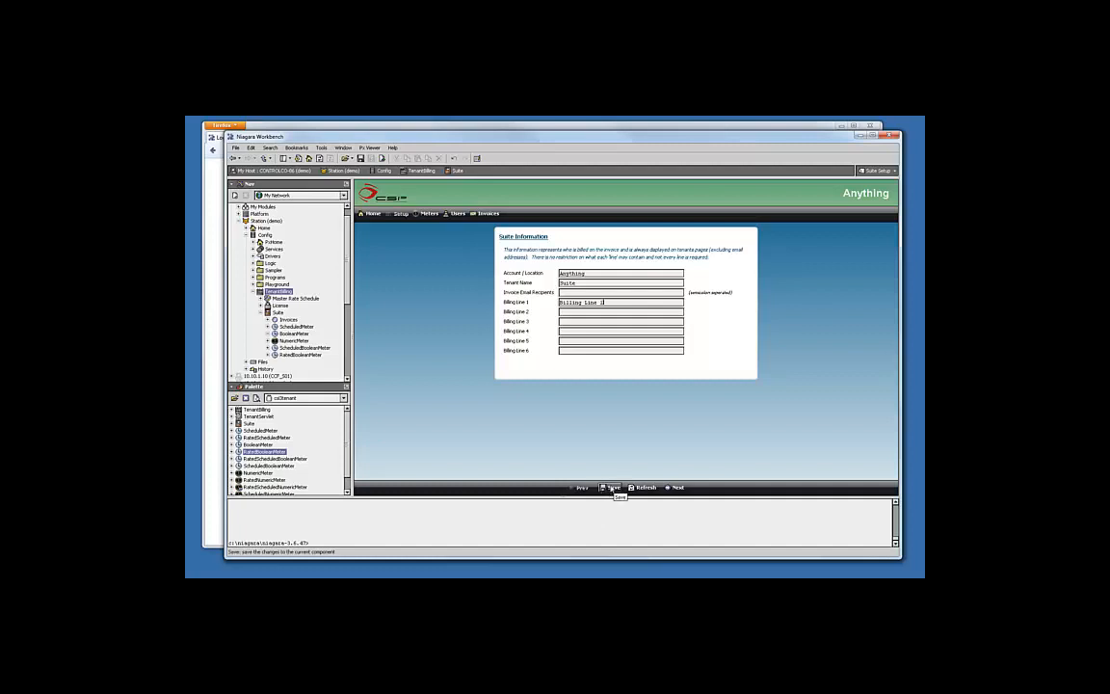
{"action": "left_click", "coordinate": [673, 489]}
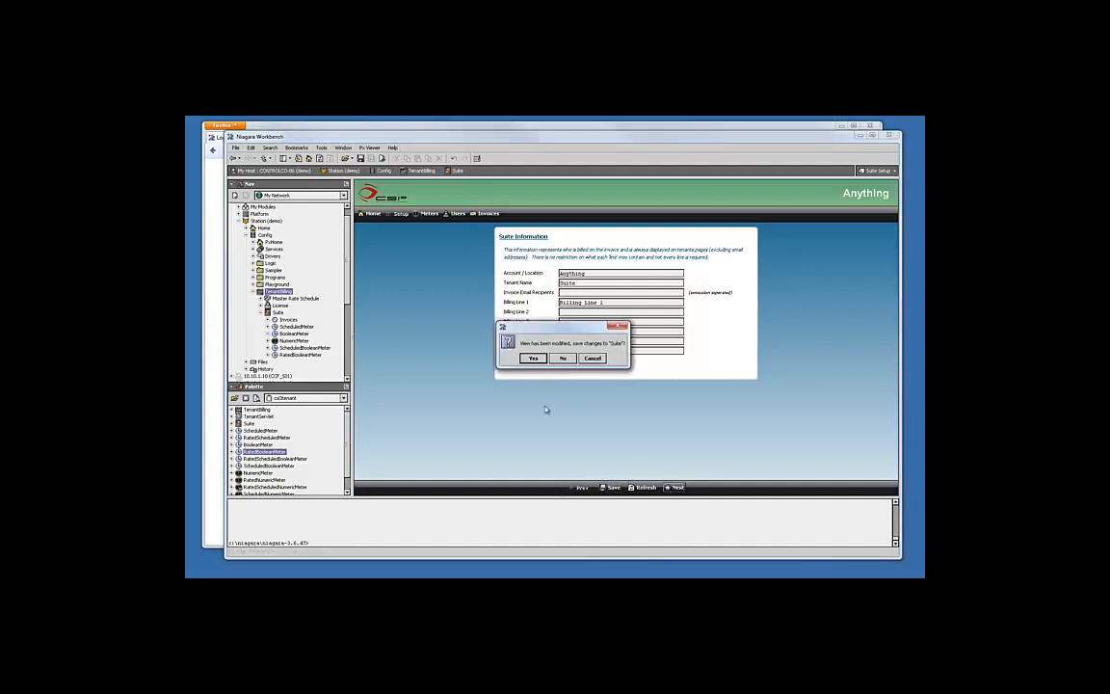
{"action": "left_click", "coordinate": [532, 358]}
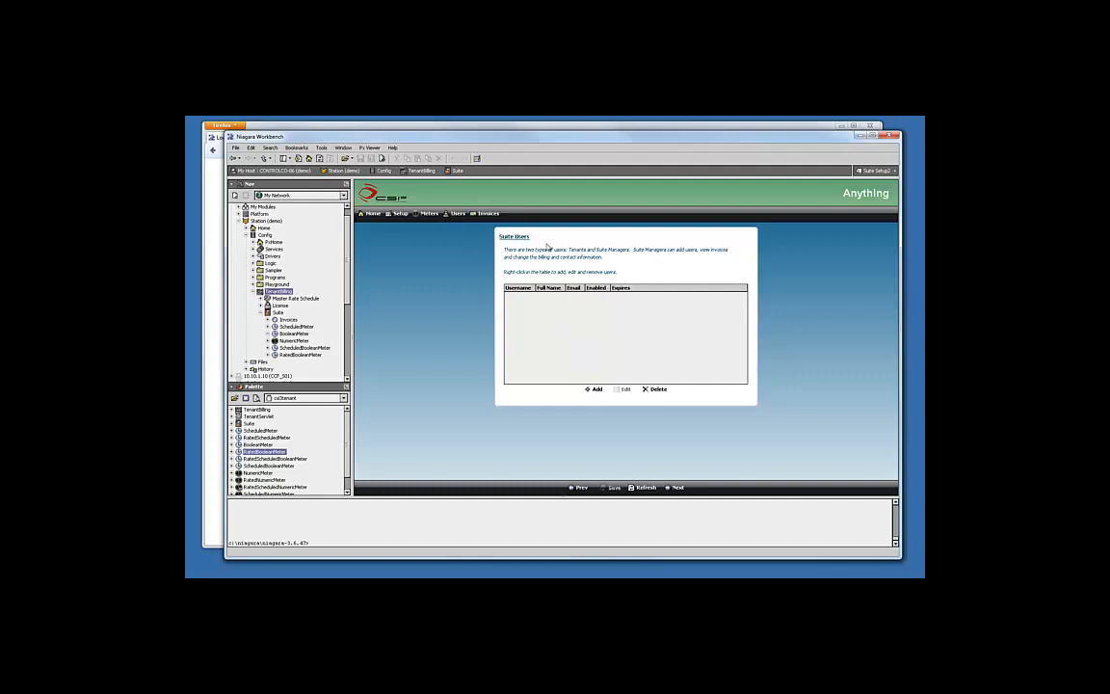
Add a suite user with a login and the user's full name, with User Manager set to true
{"action": "left_click", "coordinate": [594, 392]}
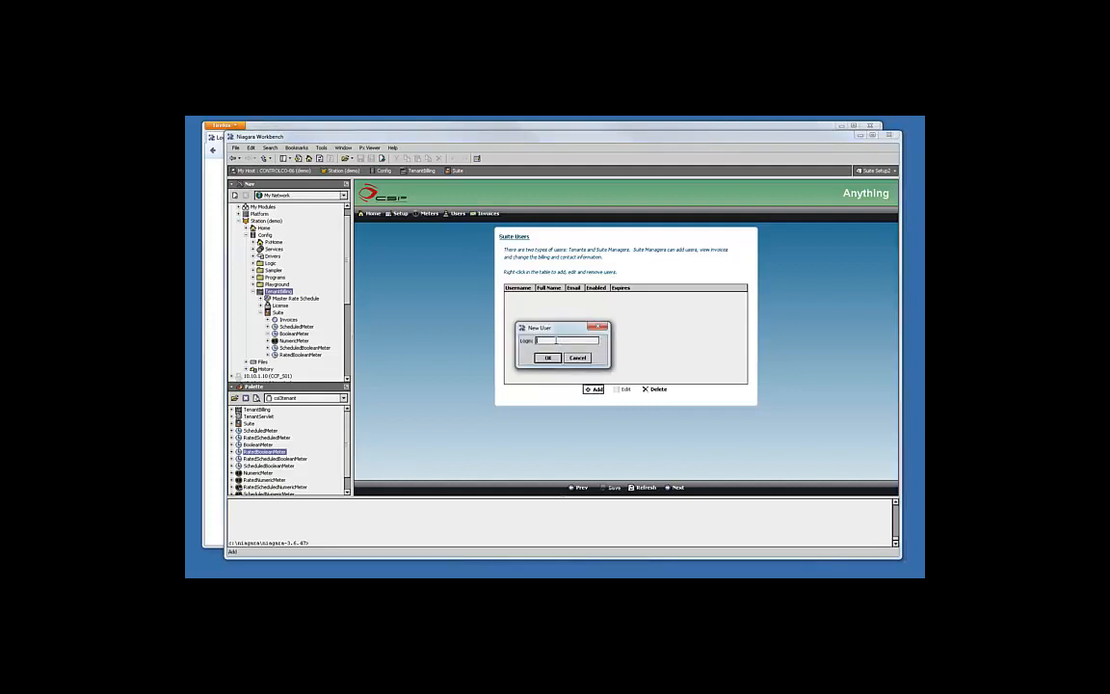
{"action": "type", "text": "Tenant1"}
{"action": "left_click", "coordinate": [548, 358]}
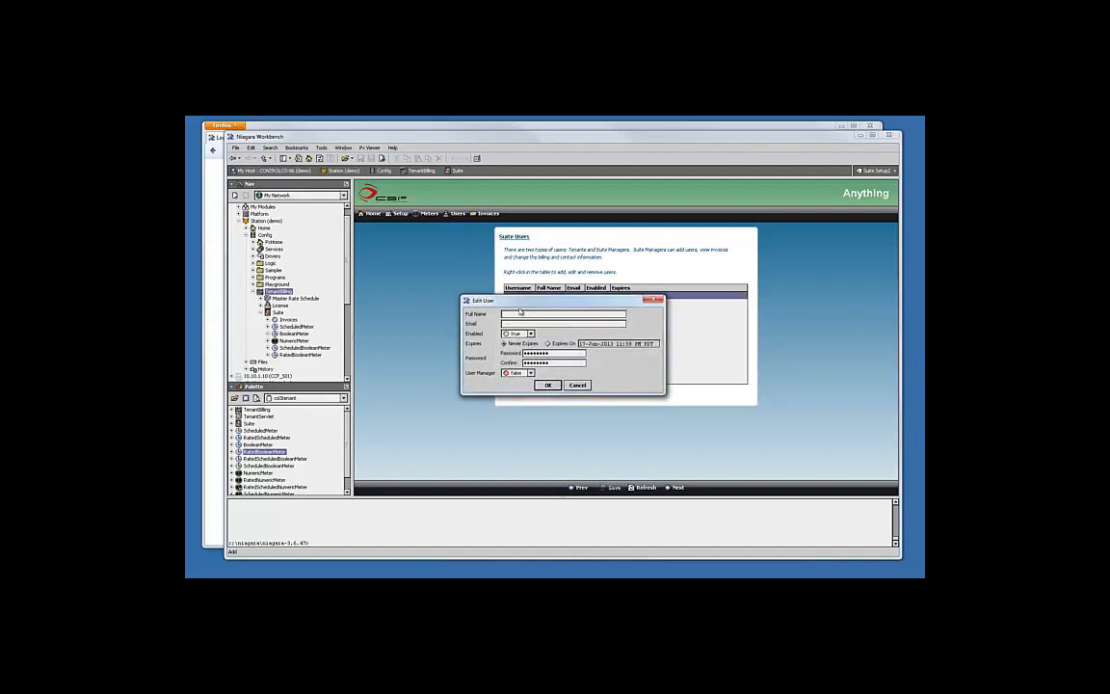
{"action": "type", "text": "BillMr Tenant"}
{"action": "left_click", "coordinate": [546, 384]}
{"action": "left_click", "coordinate": [519, 378]}
{"action": "left_click", "coordinate": [517, 389]}
{"action": "left_click_drag", "start_coordinate": [555, 304], "coordinate": [557, 284]}
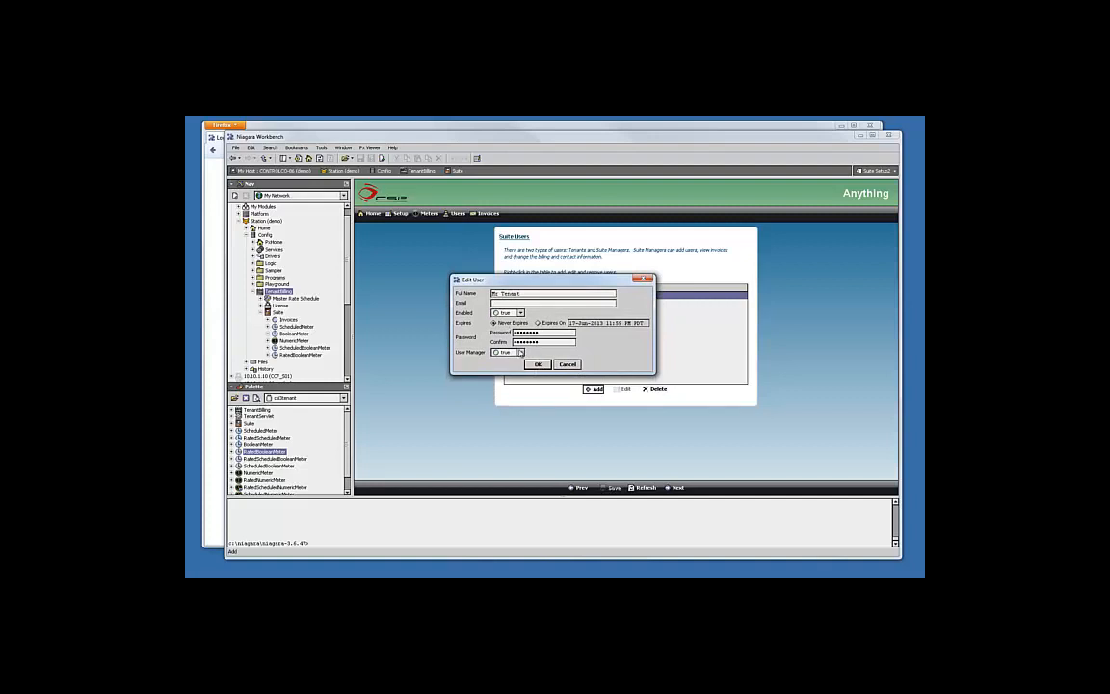
{"action": "left_click", "coordinate": [538, 366]}
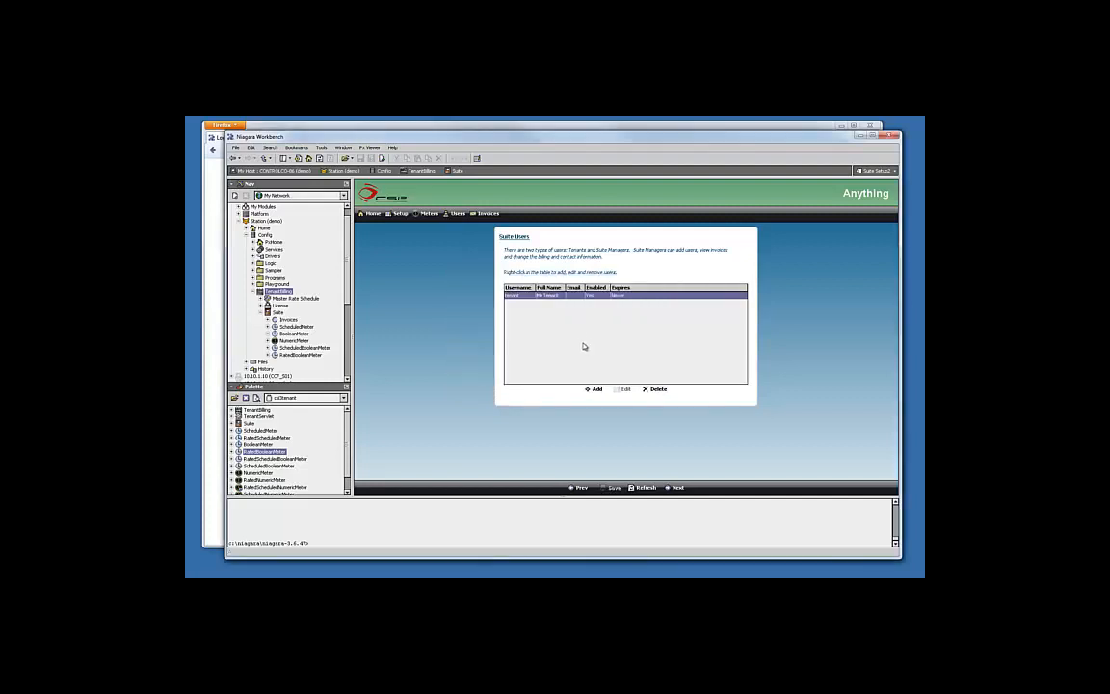
On the Meter Configuration page, rename the Scheduled Meter's display name to 'Tenant Overrides'
{"action": "left_click", "coordinate": [676, 488]}
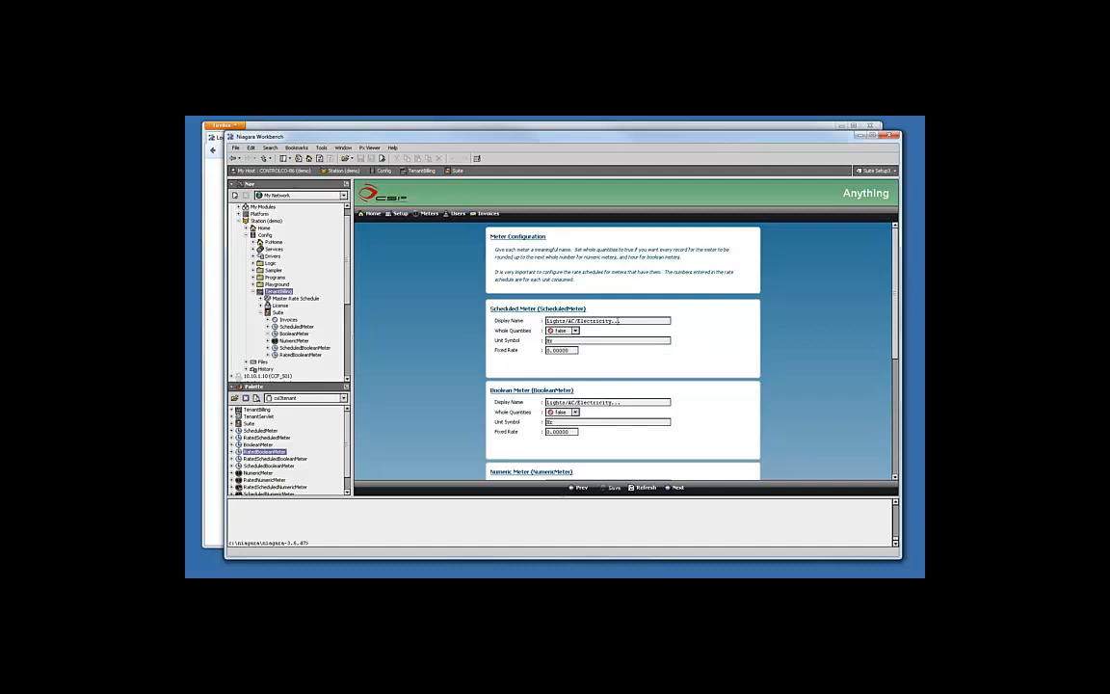
{"action": "left_click_drag", "start_coordinate": [621, 320], "coordinate": [489, 318]}
{"action": "type", "text": "Tenant Overrides"}
{"action": "left_click", "coordinate": [549, 351]}
{"action": "left_click", "coordinate": [562, 341]}
{"action": "scroll", "coordinate": [611, 391], "scroll_direction": "down", "scroll_amount": 1}
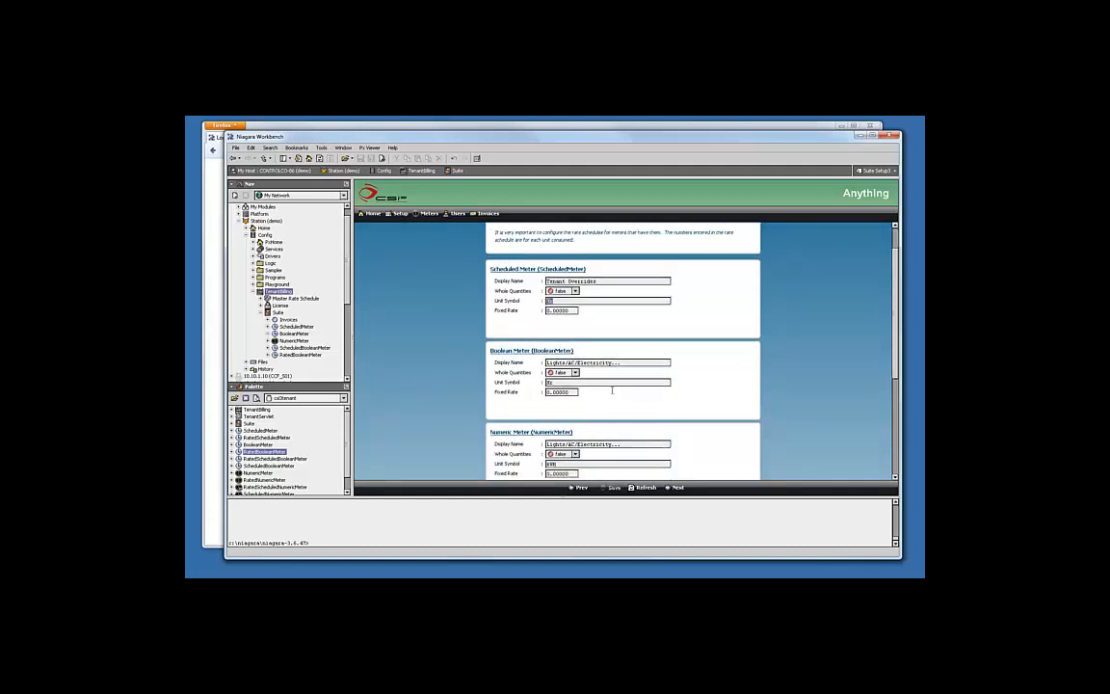
{"action": "scroll", "coordinate": [612, 390], "scroll_direction": "down", "scroll_amount": 5}
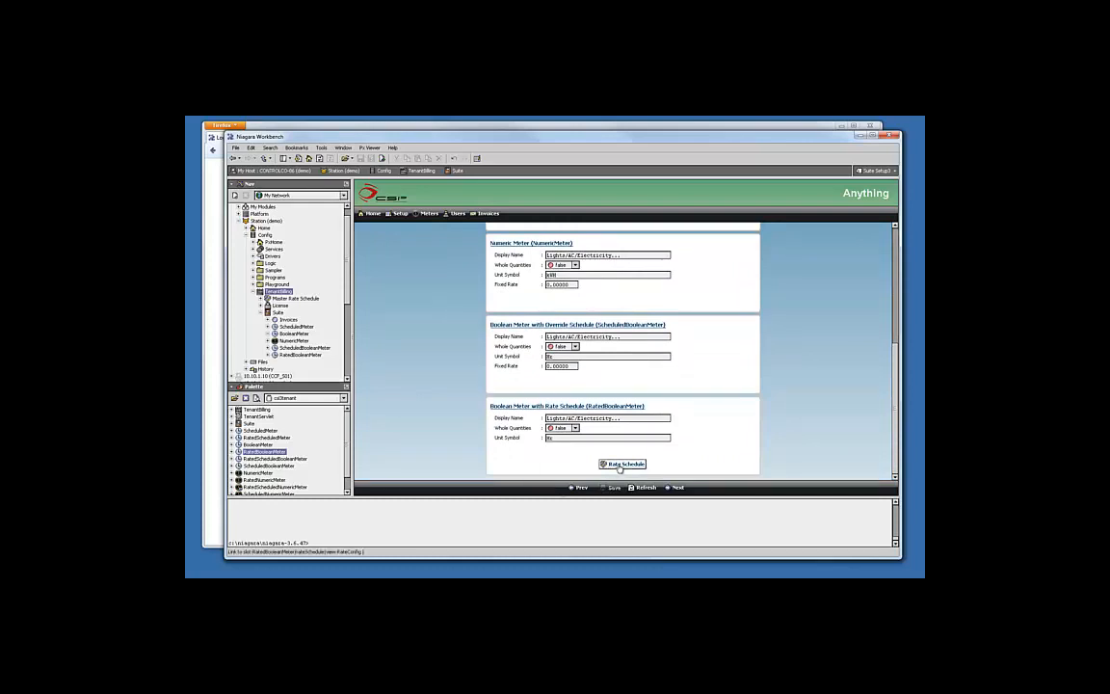
Inspect the rated boolean meter's Rate Schedule, then return to the meter list
{"action": "left_click", "coordinate": [620, 465]}
{"action": "scroll", "coordinate": [579, 409], "scroll_direction": "down", "scroll_amount": 1}
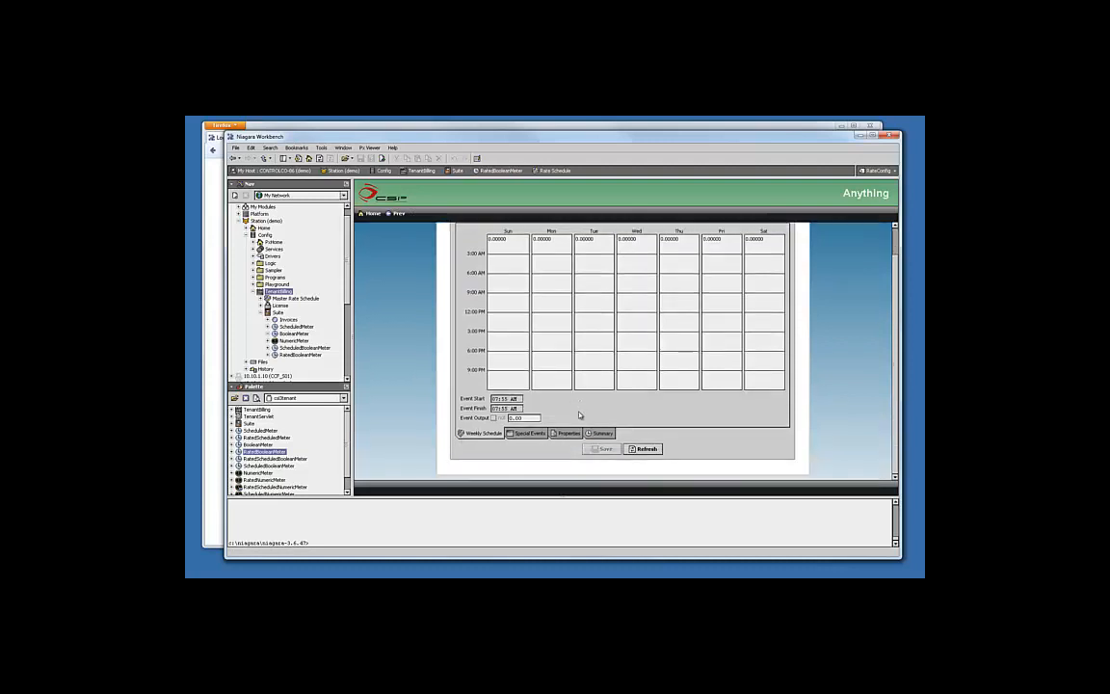
{"action": "scroll", "coordinate": [578, 413], "scroll_direction": "up", "scroll_amount": 1}
{"action": "left_click", "coordinate": [396, 214]}
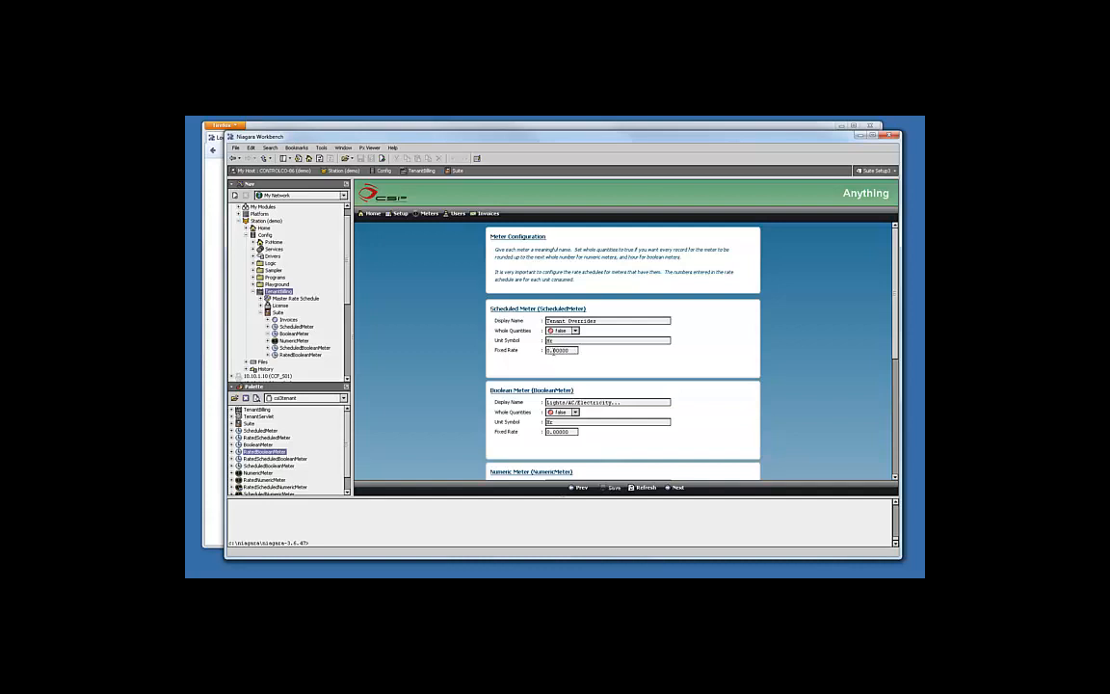
{"action": "scroll", "coordinate": [556, 352], "scroll_direction": "down", "scroll_amount": 1}
{"action": "scroll", "coordinate": [554, 355], "scroll_direction": "up", "scroll_amount": 1}
{"action": "scroll", "coordinate": [619, 412], "scroll_direction": "down", "scroll_amount": 3}
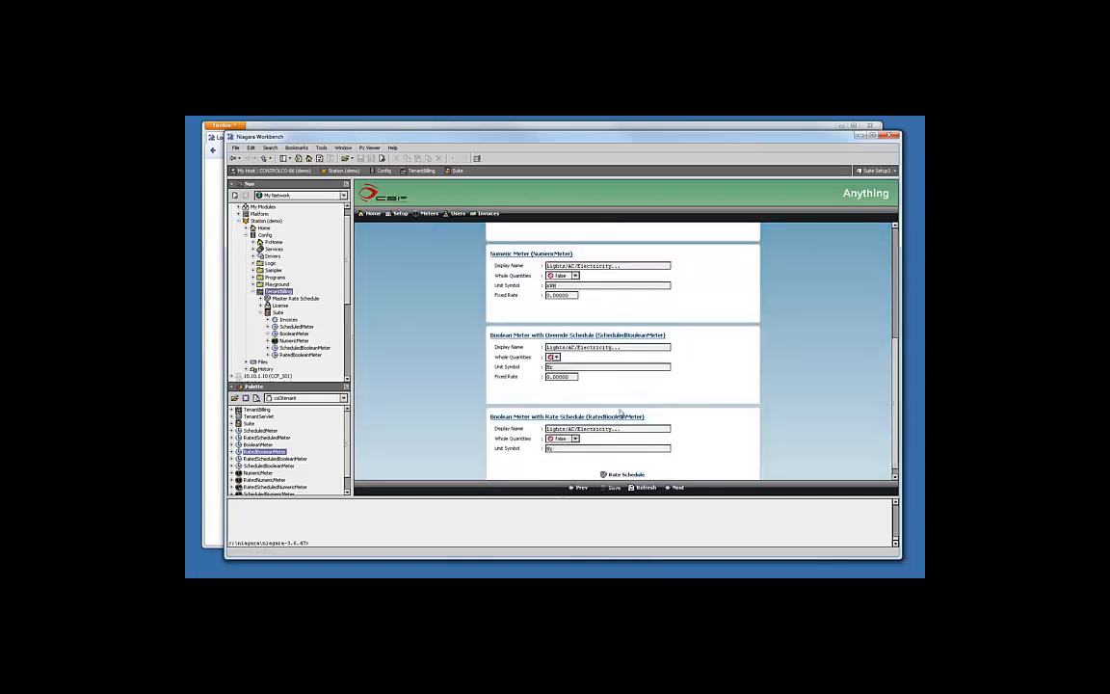
{"action": "scroll", "coordinate": [620, 414], "scroll_direction": "down", "scroll_amount": 1}
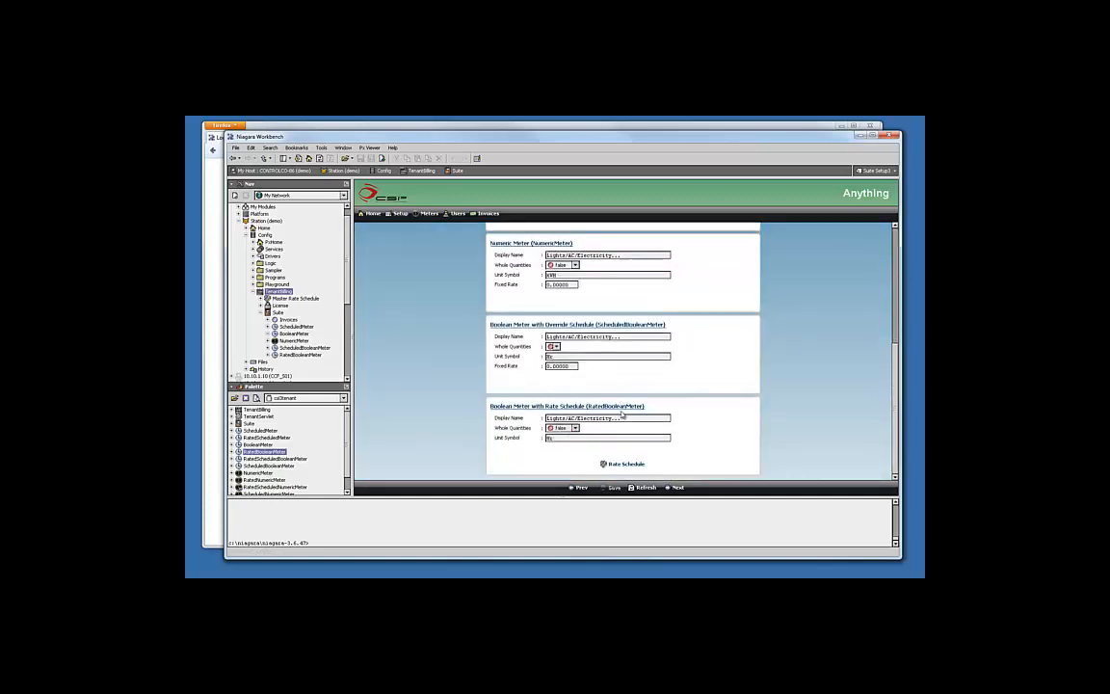
Advance to the Invoice Charges page and select the Fee 1 Description text
{"action": "left_click", "coordinate": [674, 488]}
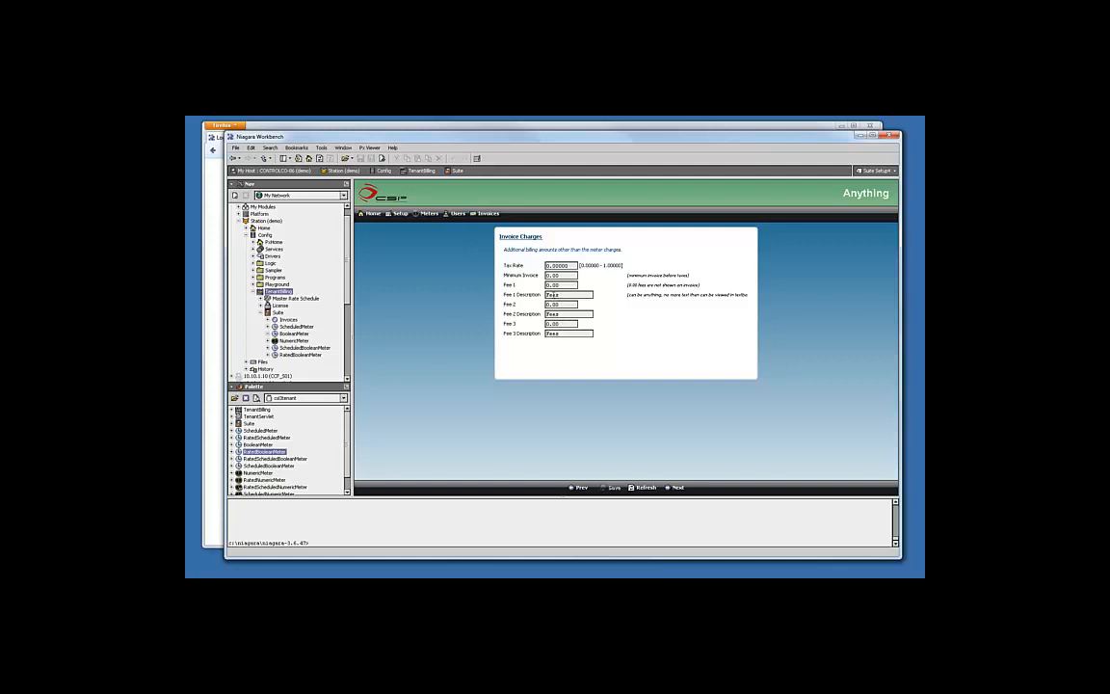
{"action": "left_click_drag", "start_coordinate": [562, 294], "coordinate": [545, 294]}
On Invoice Presentation, keep prefix INV, number 1000 and Csv line items; enter 'Due upon receipt.'
{"action": "left_click", "coordinate": [676, 486]}
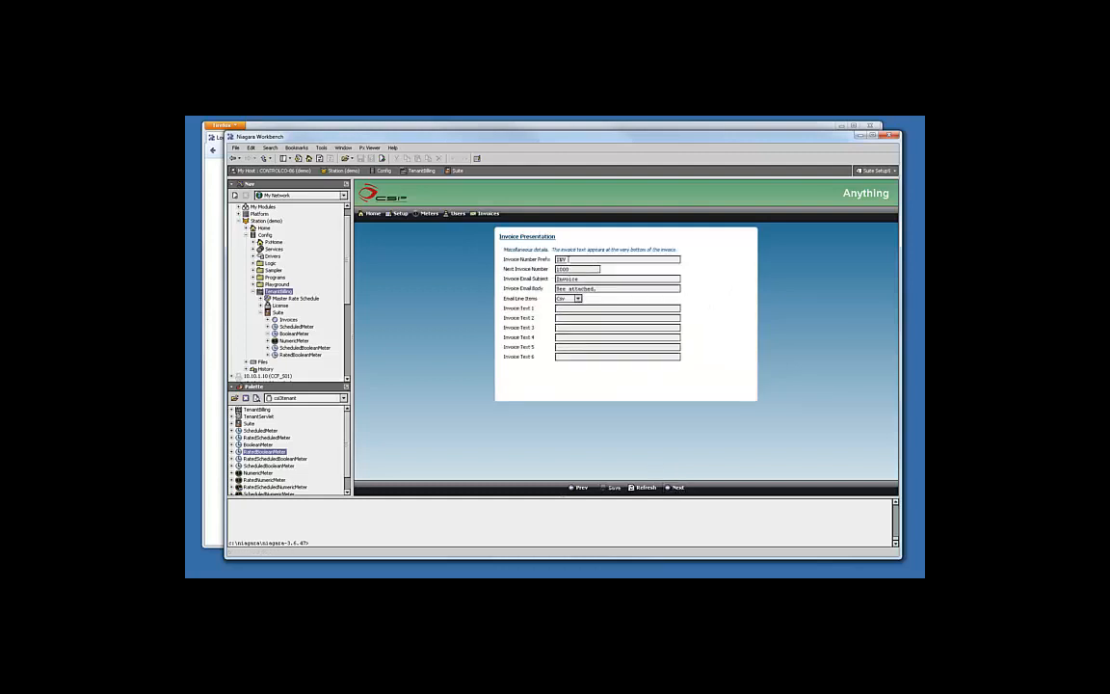
{"action": "double_click", "coordinate": [568, 260]}
{"action": "double_click", "coordinate": [571, 269]}
{"action": "left_click", "coordinate": [578, 300]}
{"action": "left_click", "coordinate": [709, 302]}
{"action": "type", "text": "Invoi"}
{"action": "key", "text": "BackSpace"}
{"action": "key", "text": "BackSpace"}
{"action": "key", "text": "BackSpace"}
{"action": "key", "text": "BackSpace"}
{"action": "key", "text": "BackSpace"}
{"action": "type", "text": "Due upon receip"}
Review the Invoice Scheduling page with 48-month retention and save the settings
{"action": "left_click", "coordinate": [680, 487]}
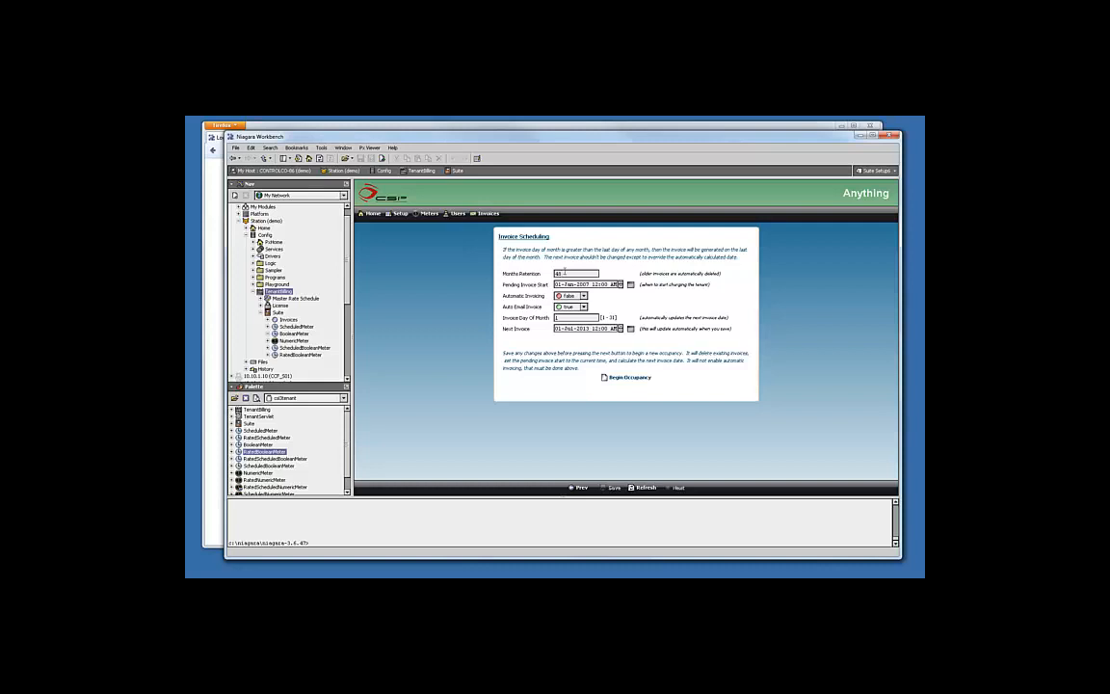
{"action": "double_click", "coordinate": [560, 274]}
{"action": "left_click", "coordinate": [611, 488]}
Begin a new occupancy for the suite, then return home and open the Anything suite's meters
{"action": "left_click", "coordinate": [626, 377]}
{"action": "left_click", "coordinate": [562, 286]}
{"action": "left_click", "coordinate": [370, 215]}
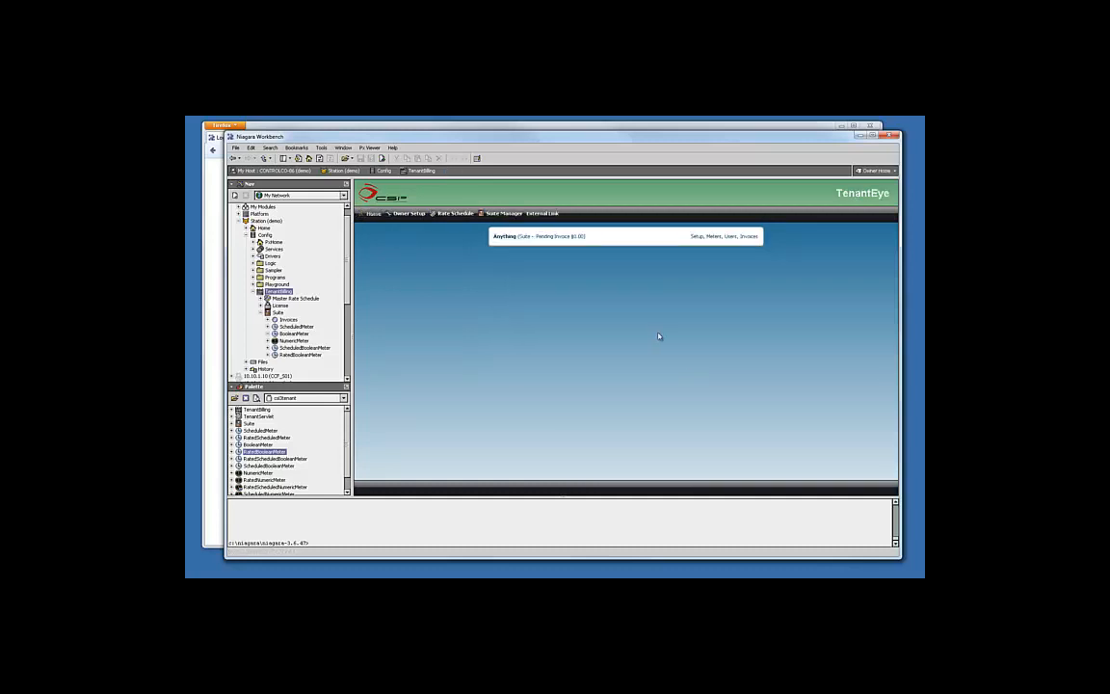
{"action": "left_click", "coordinate": [713, 236]}
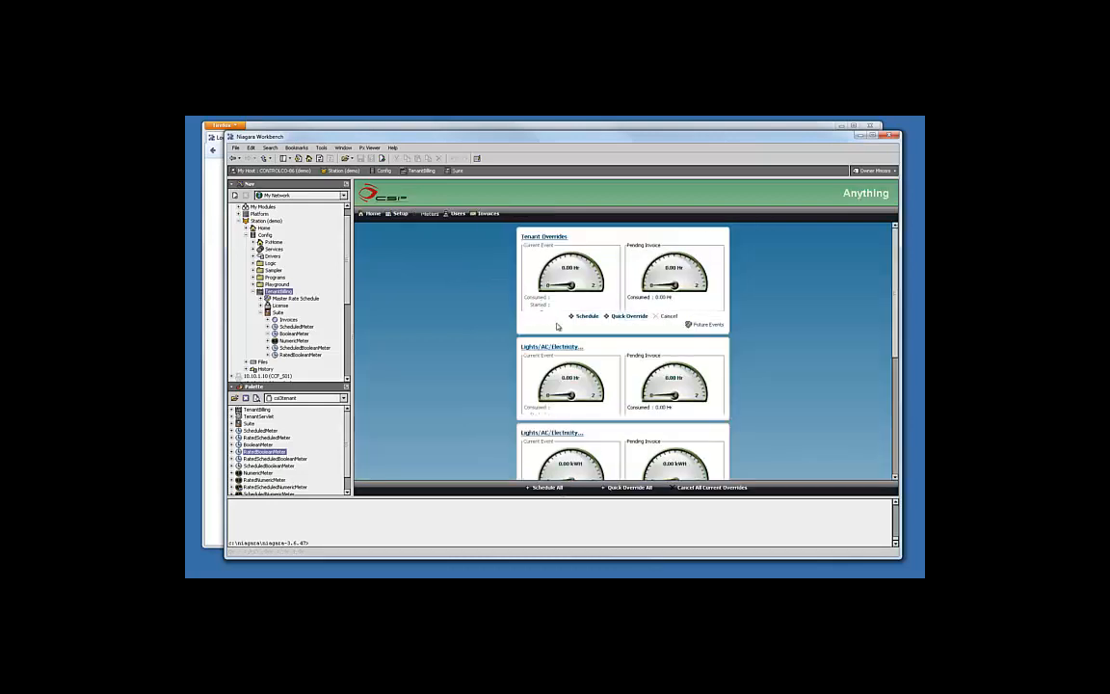
Start a quick Tenant Overrides override, list its upcoming events, then go to the suite's Invoices page
{"action": "left_click", "coordinate": [626, 316]}
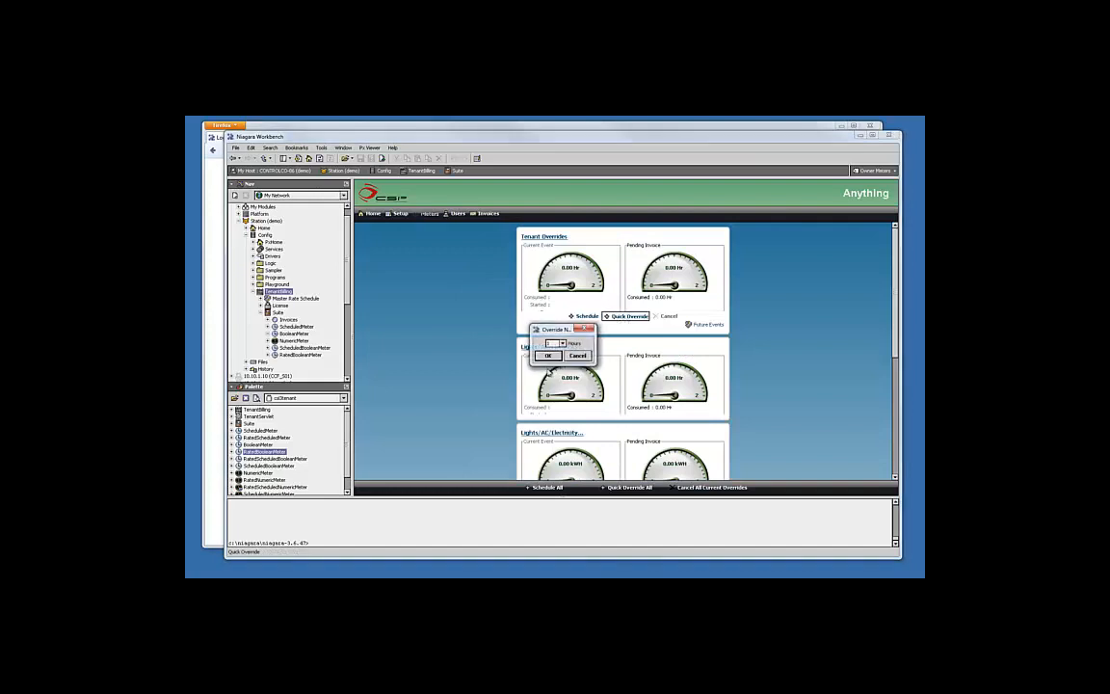
{"action": "left_click", "coordinate": [547, 354]}
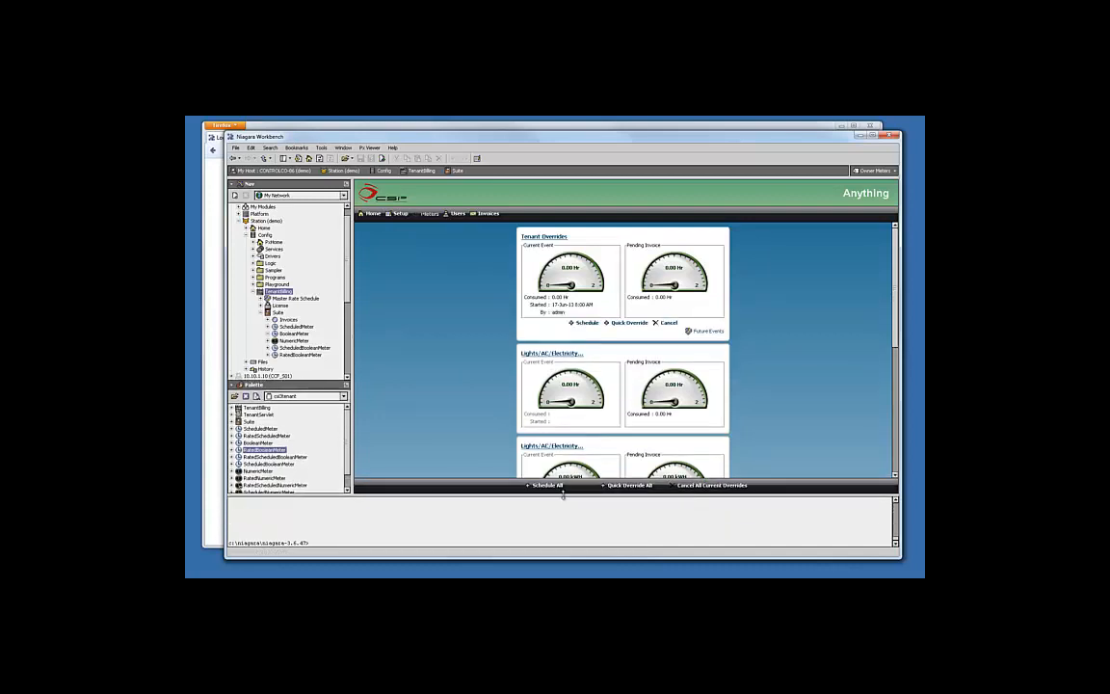
{"action": "left_click", "coordinate": [705, 332]}
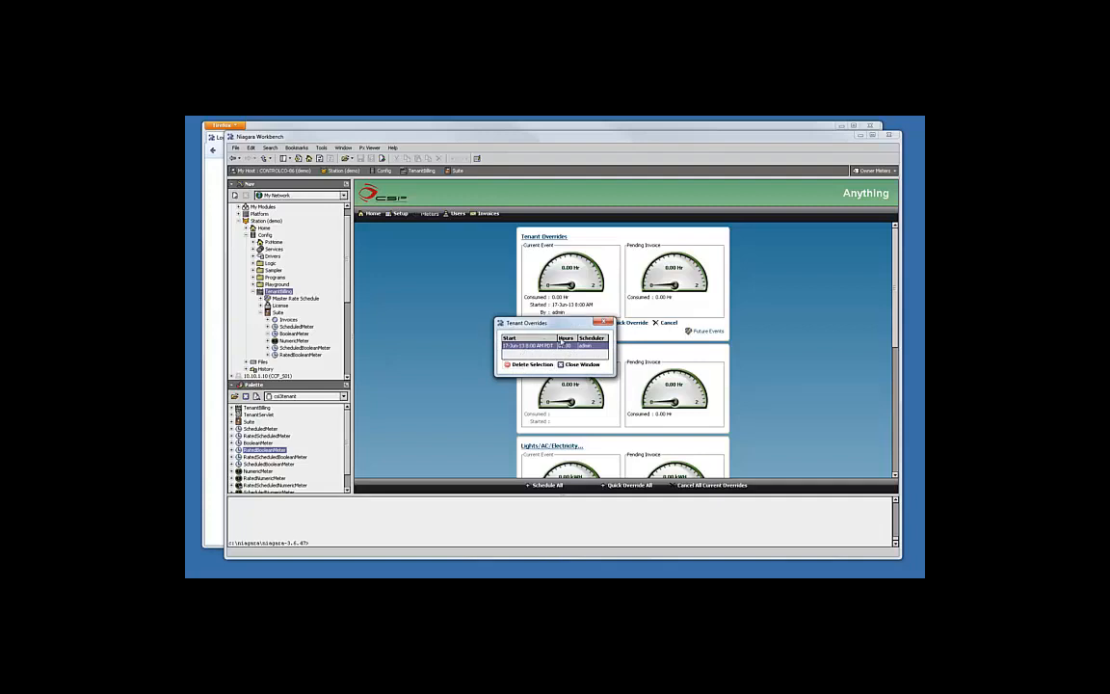
{"action": "left_click", "coordinate": [605, 322]}
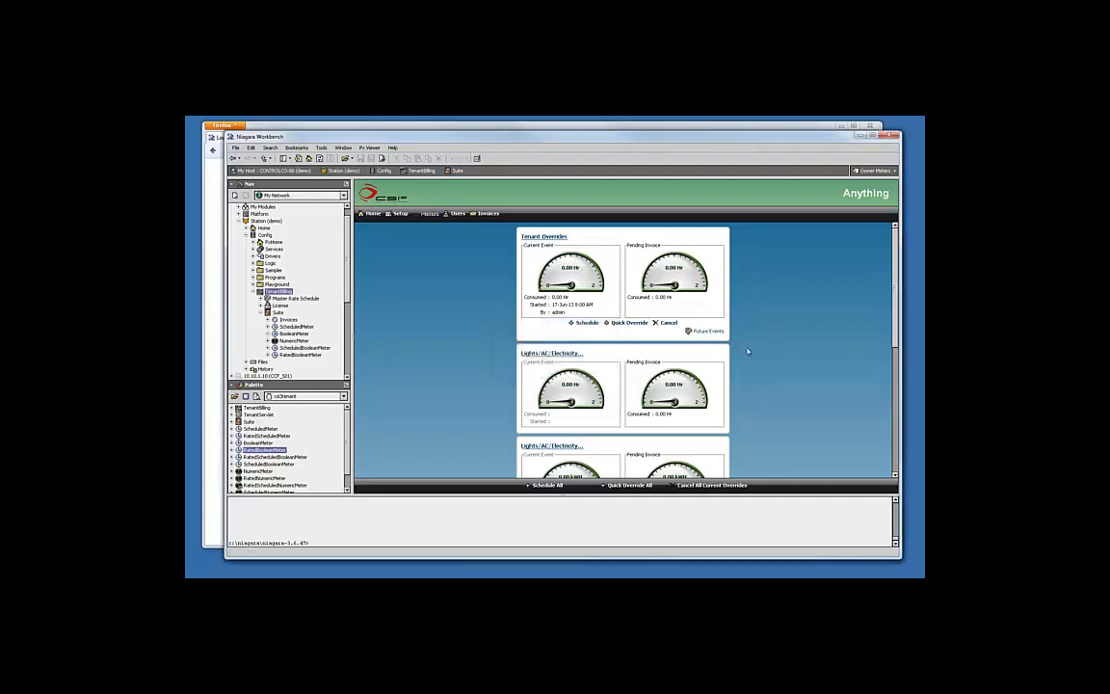
{"action": "left_click", "coordinate": [485, 214]}
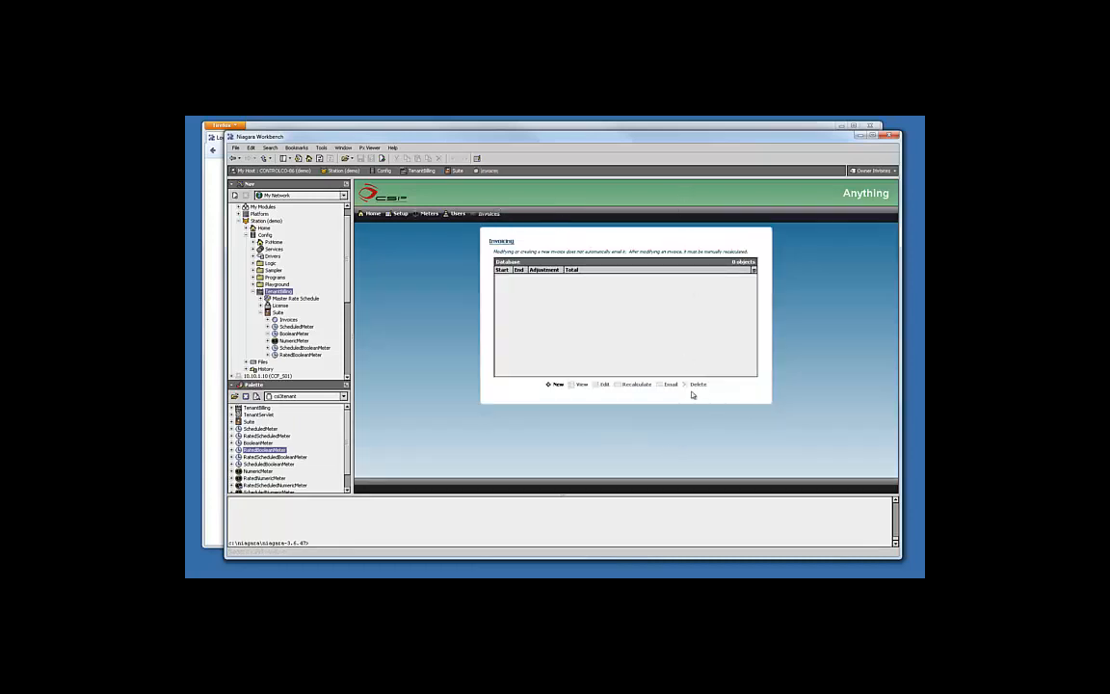
Create a new 17-Jun-13 invoice for the suite and return to its Meters page
{"action": "left_click", "coordinate": [556, 386]}
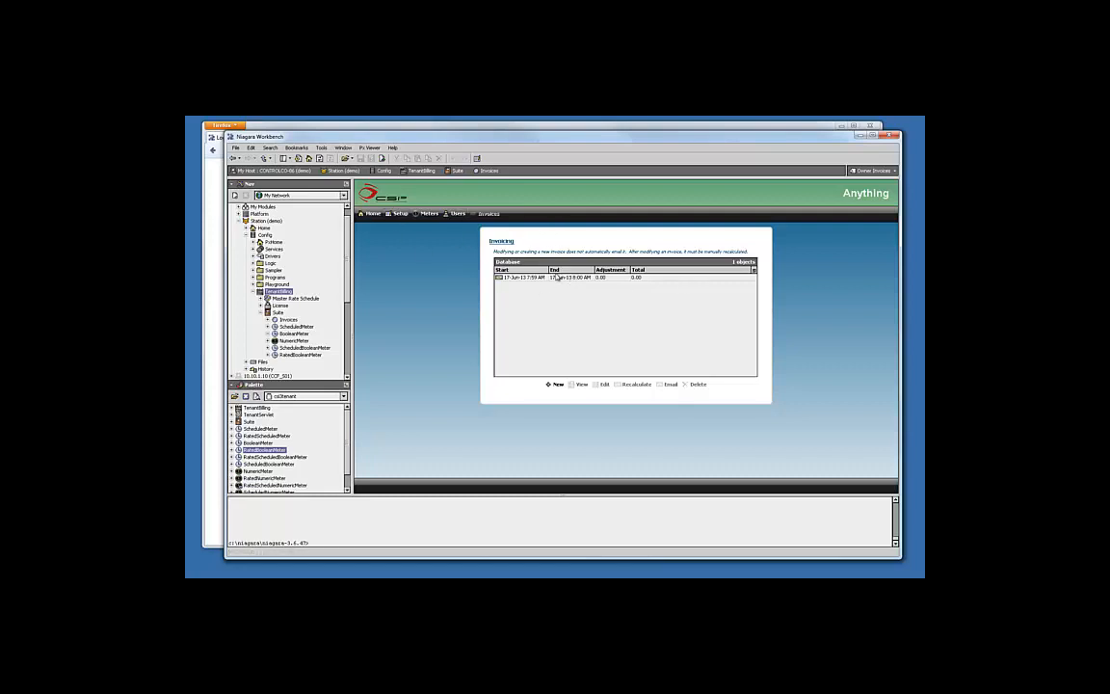
{"action": "left_click", "coordinate": [427, 214]}
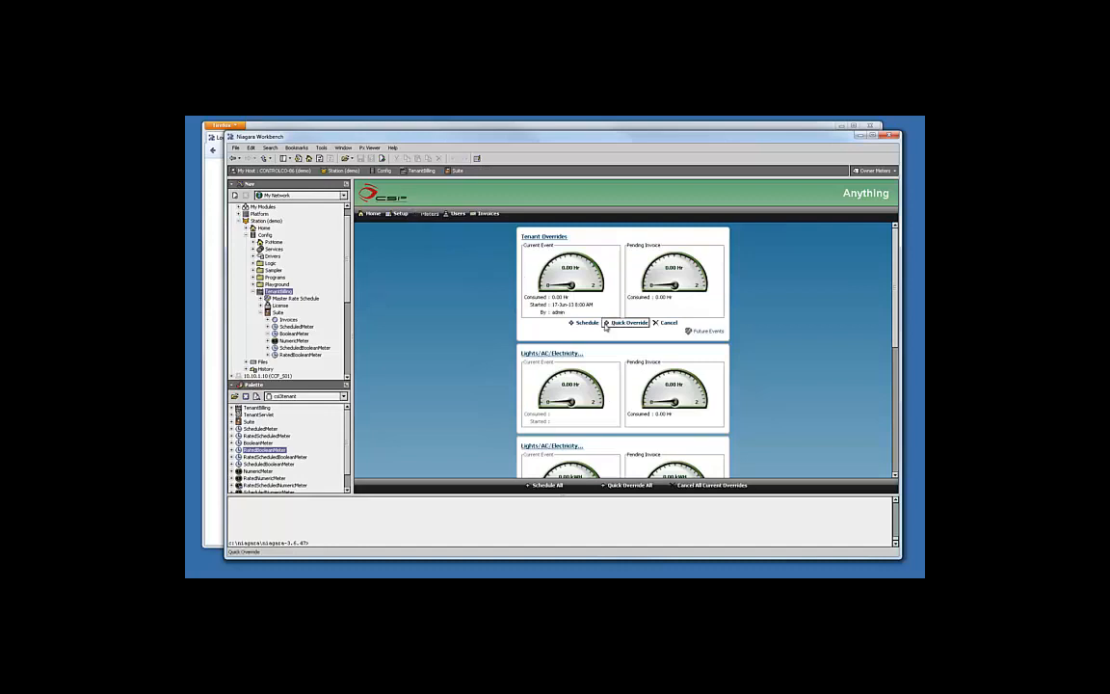
Set the Tenant Overrides Fixed Rate to 10.00000 in the suite's Meter Configuration and save
{"action": "left_click", "coordinate": [373, 214]}
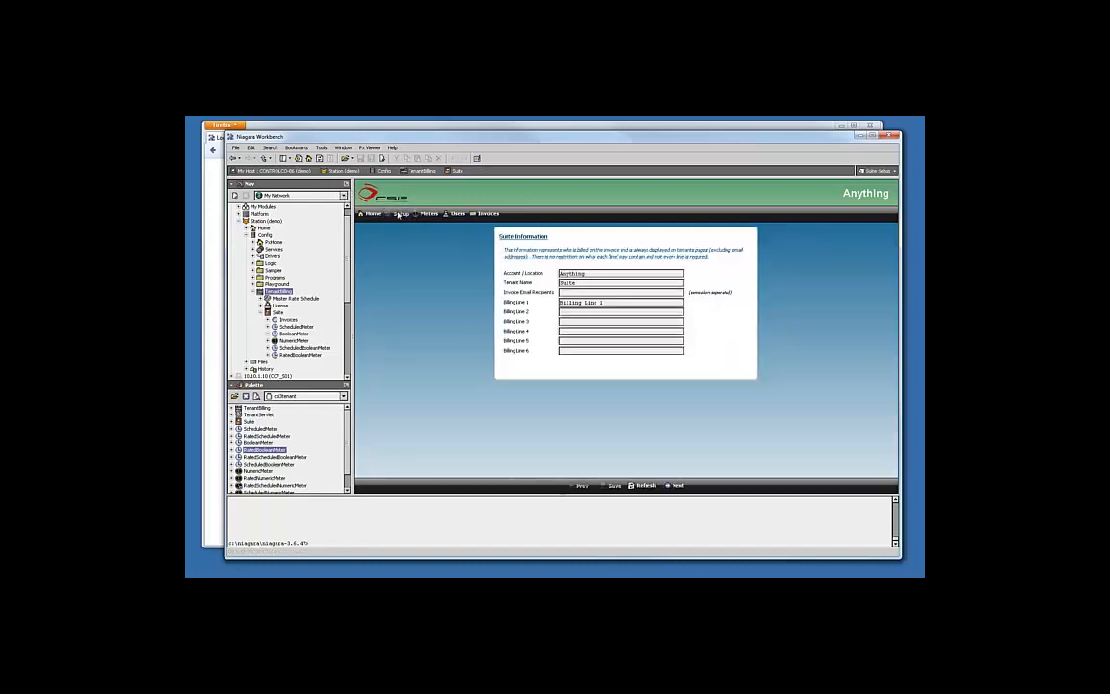
{"action": "left_click", "coordinate": [678, 486]}
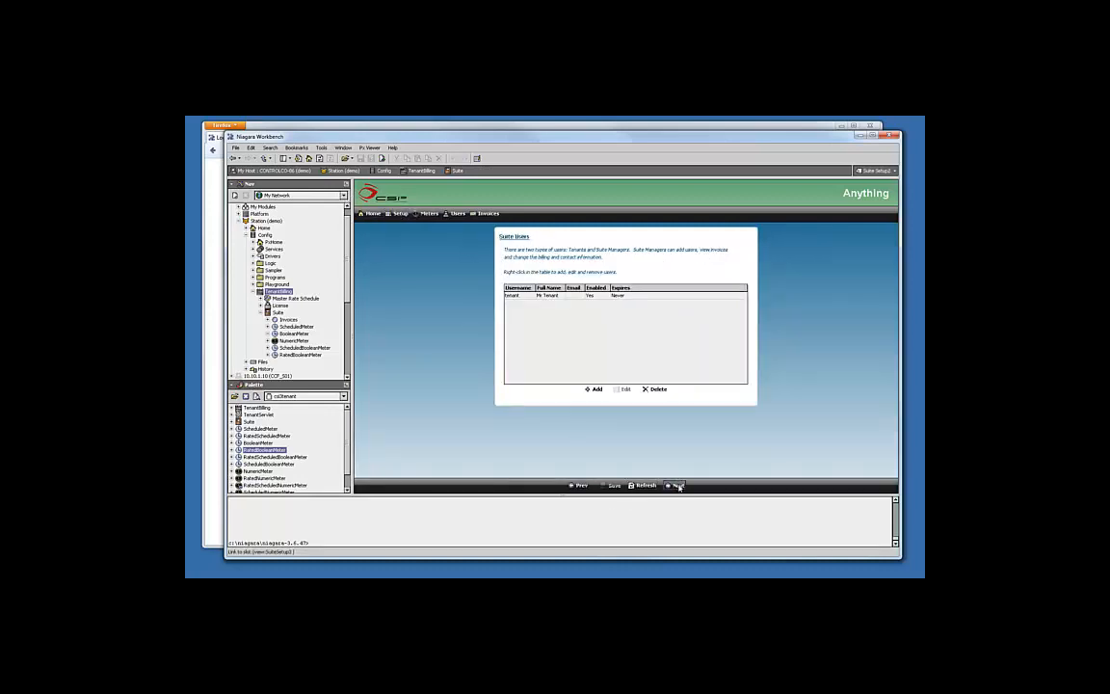
{"action": "left_click", "coordinate": [677, 487]}
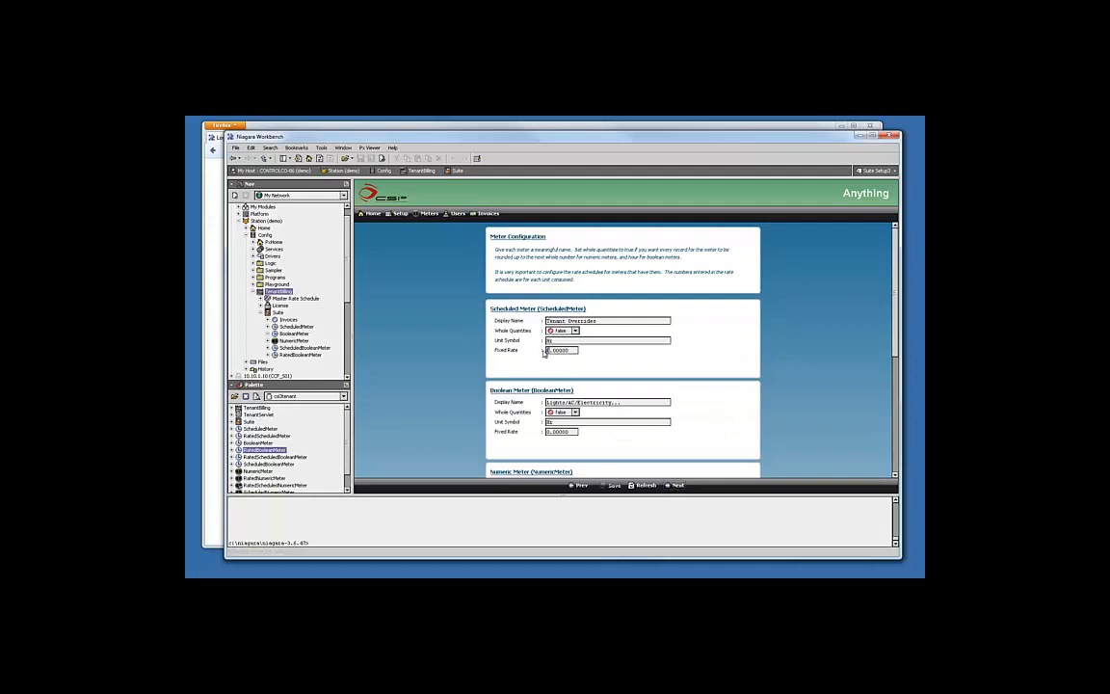
{"action": "type", "text": "1"}
{"action": "left_click", "coordinate": [612, 488]}
Delete the existing 0.00 invoice and create a new 17-Jun-13 invoice totalling 0.17
{"action": "left_click", "coordinate": [486, 213]}
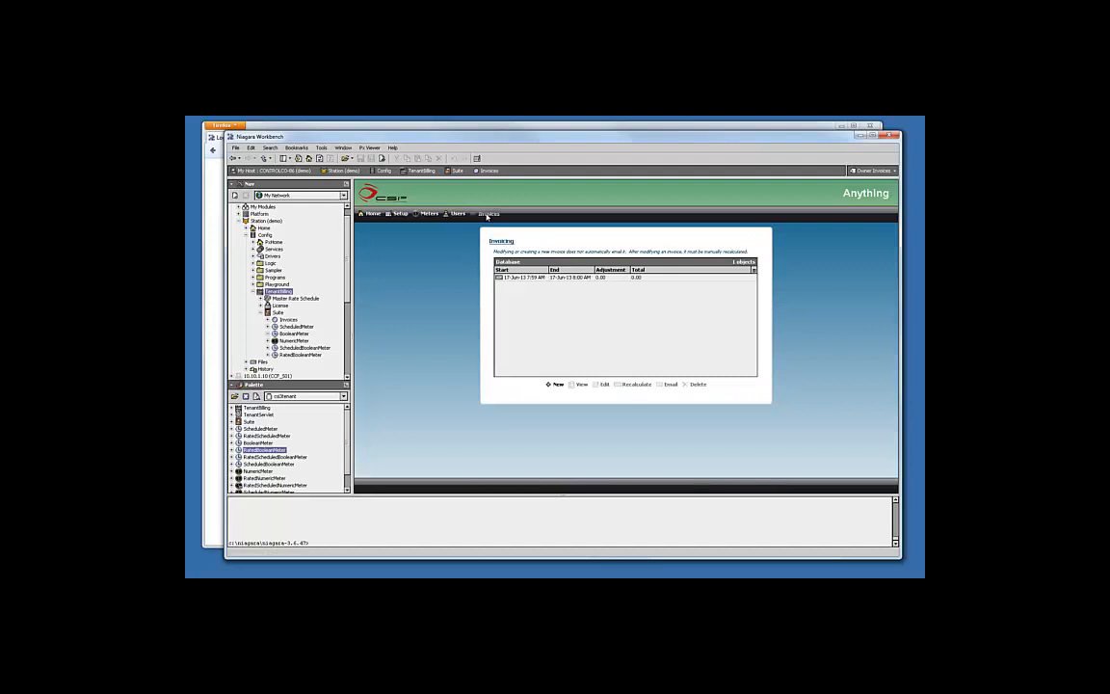
{"action": "left_click", "coordinate": [563, 277]}
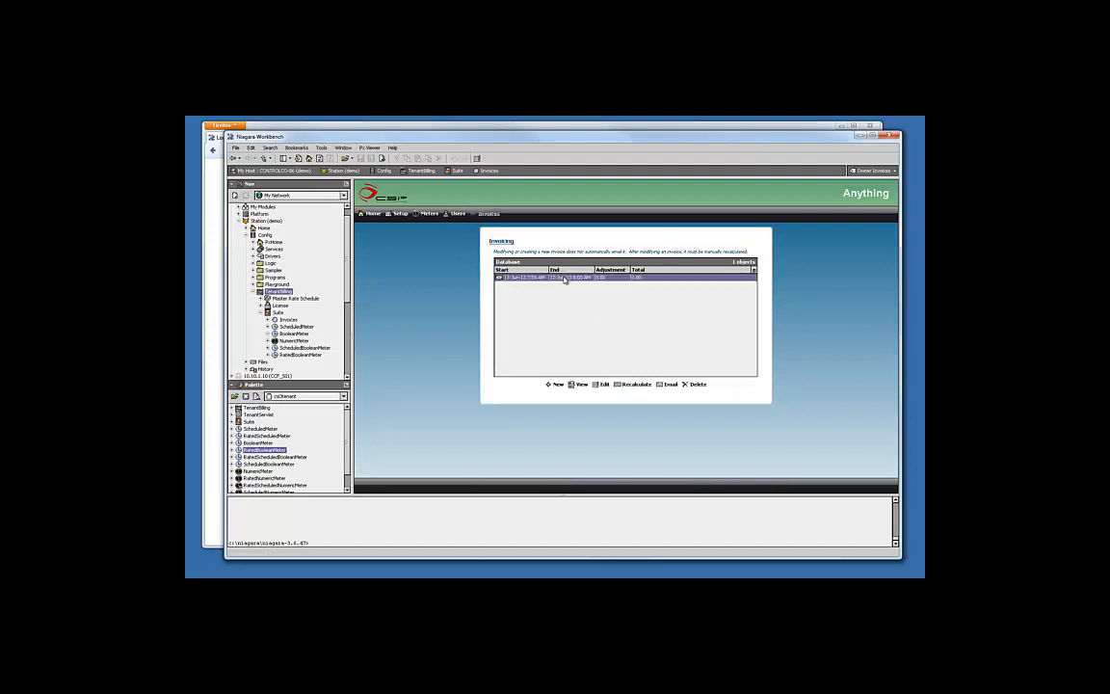
{"action": "left_click", "coordinate": [694, 383]}
{"action": "left_click", "coordinate": [560, 385]}
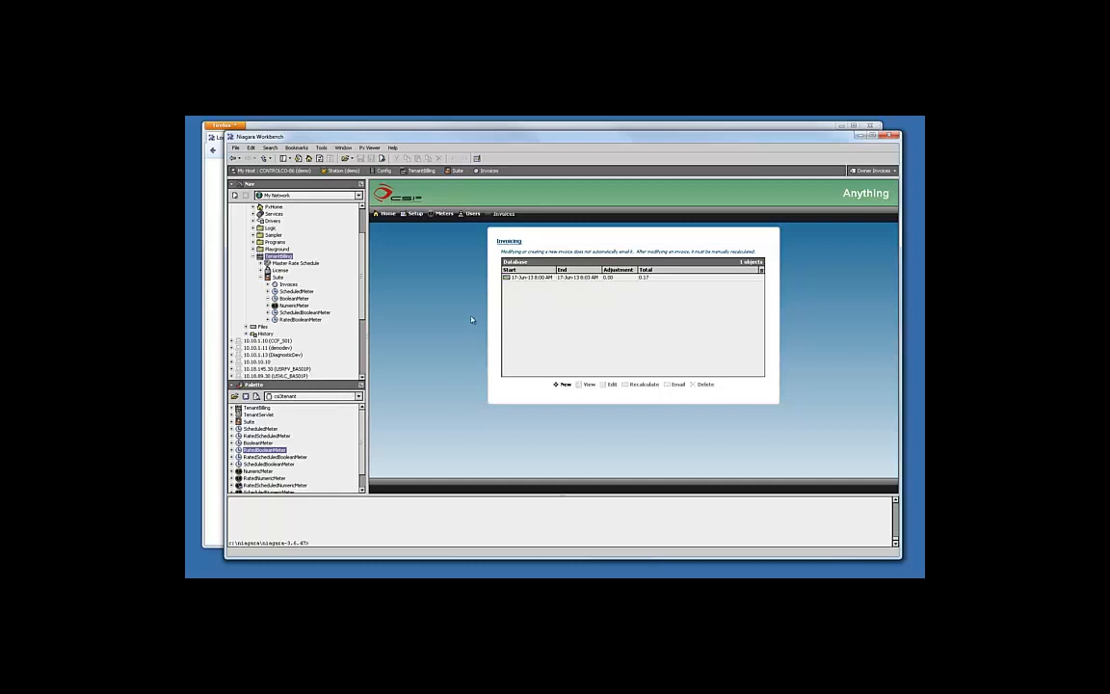
Give the 17-Jun-13 invoice a 100.00 adjustment in its Edit dialog
{"action": "double_click", "coordinate": [573, 279]}
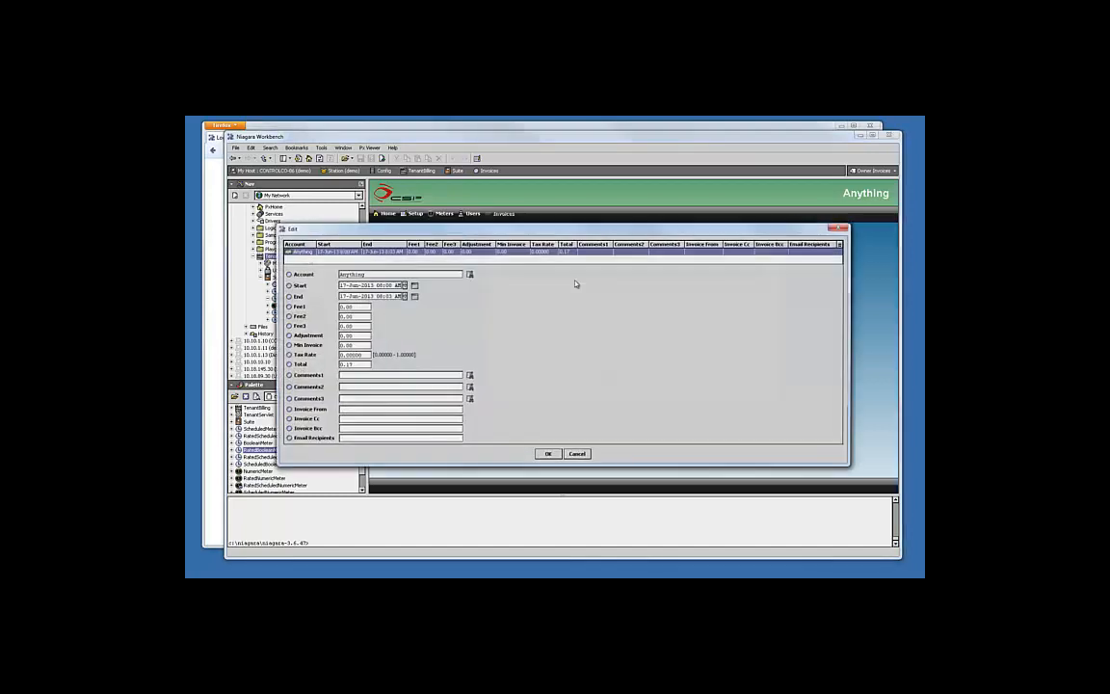
{"action": "left_click_drag", "start_coordinate": [590, 228], "coordinate": [568, 211]}
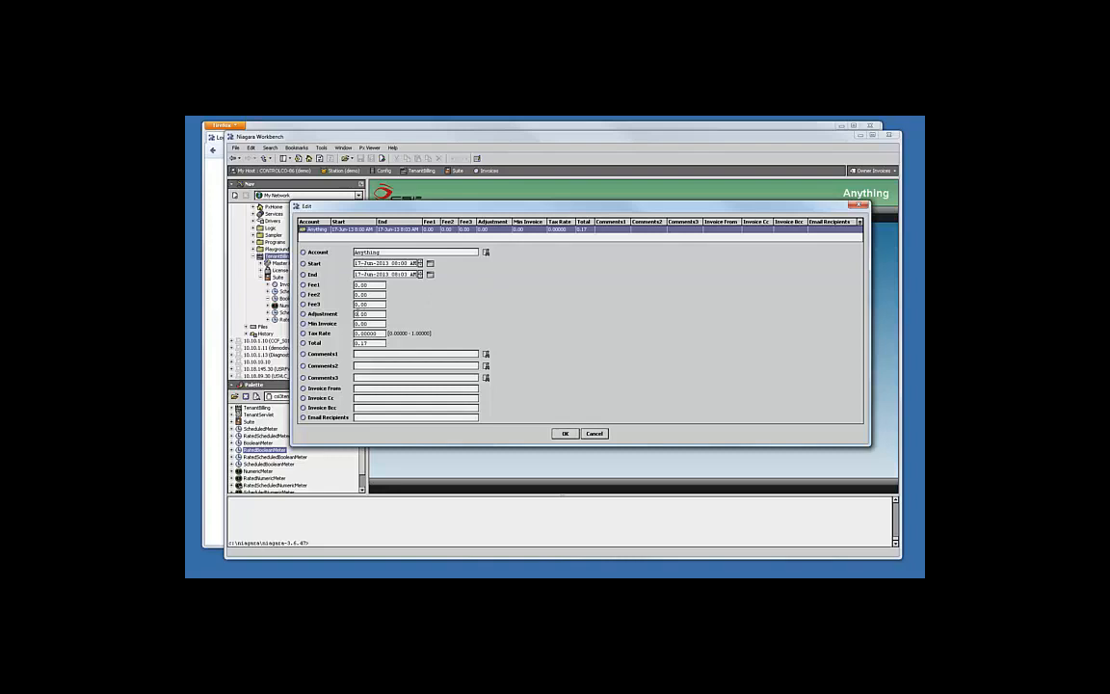
{"action": "type", "text": "1000"}
{"action": "left_click", "coordinate": [565, 433]}
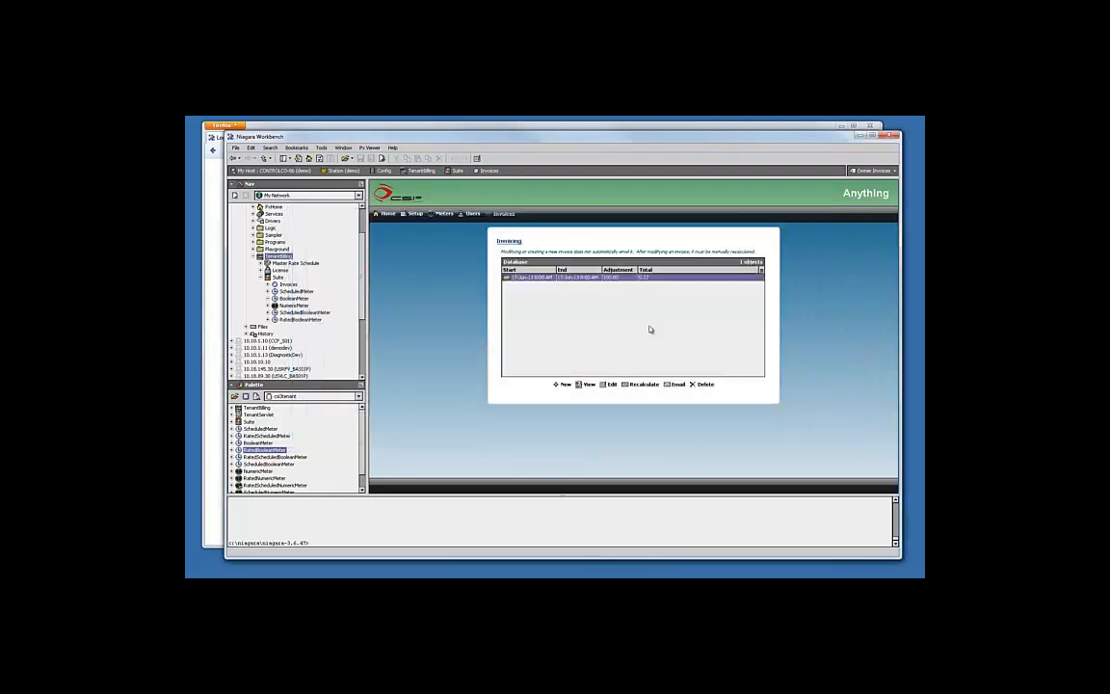
Recalculate the invoice so its total becomes 100.17
{"action": "left_click", "coordinate": [643, 384]}
Open invoice INV1002's full document, enlarge the view, and scroll through its line items
{"action": "left_click", "coordinate": [611, 385]}
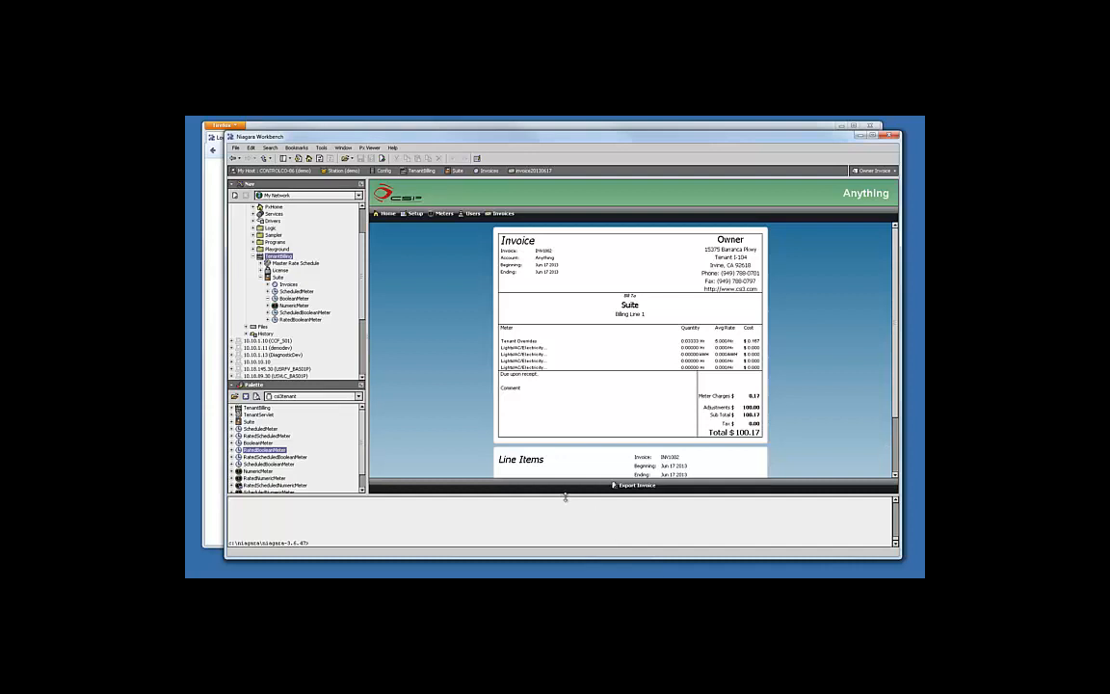
{"action": "left_click_drag", "start_coordinate": [563, 495], "coordinate": [560, 517]}
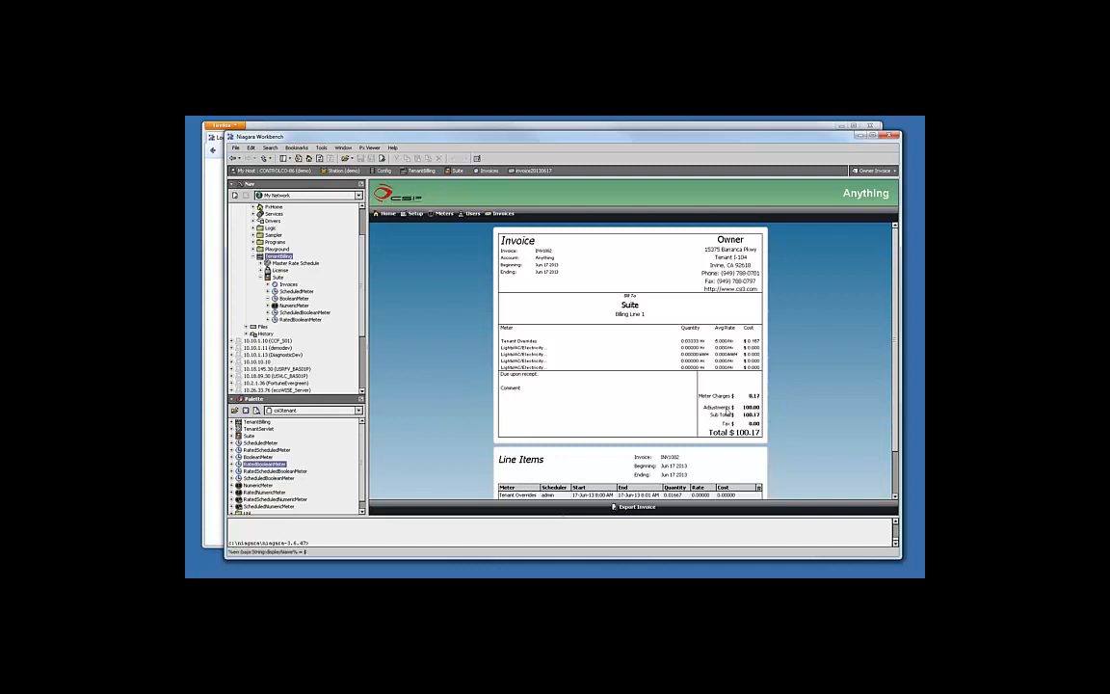
{"action": "scroll", "coordinate": [756, 407], "scroll_direction": "down", "scroll_amount": 2}
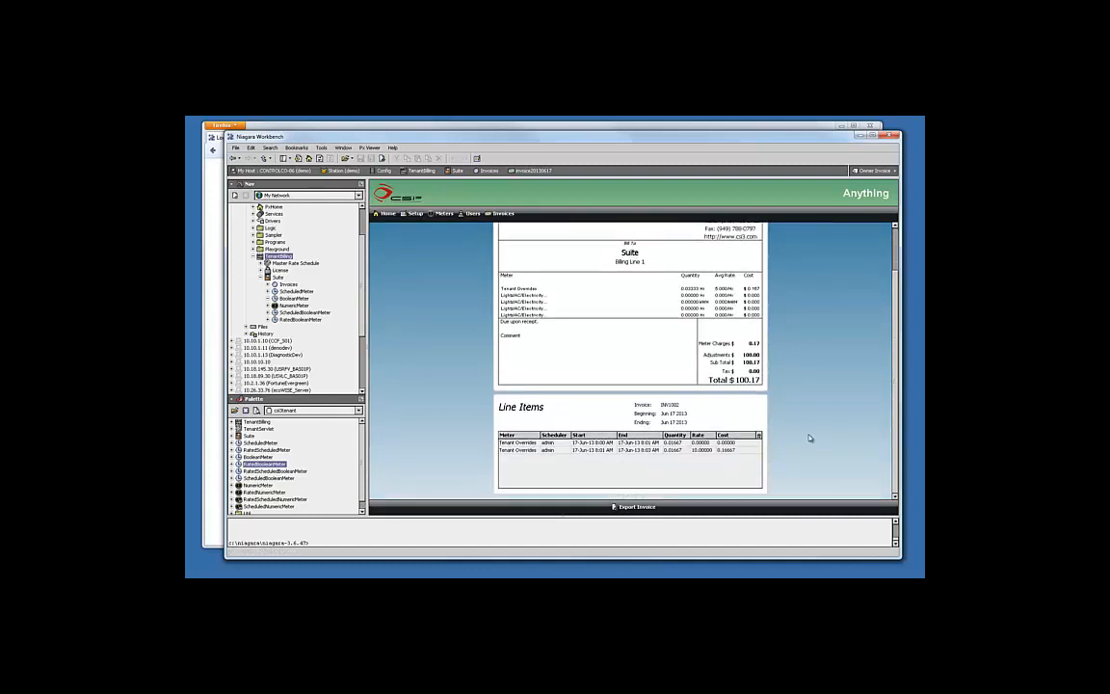
{"action": "scroll", "coordinate": [845, 384], "scroll_direction": "up", "scroll_amount": 2}
{"action": "scroll", "coordinate": [788, 404], "scroll_direction": "down", "scroll_amount": 2}
{"action": "scroll", "coordinate": [610, 357], "scroll_direction": "up", "scroll_amount": 2}
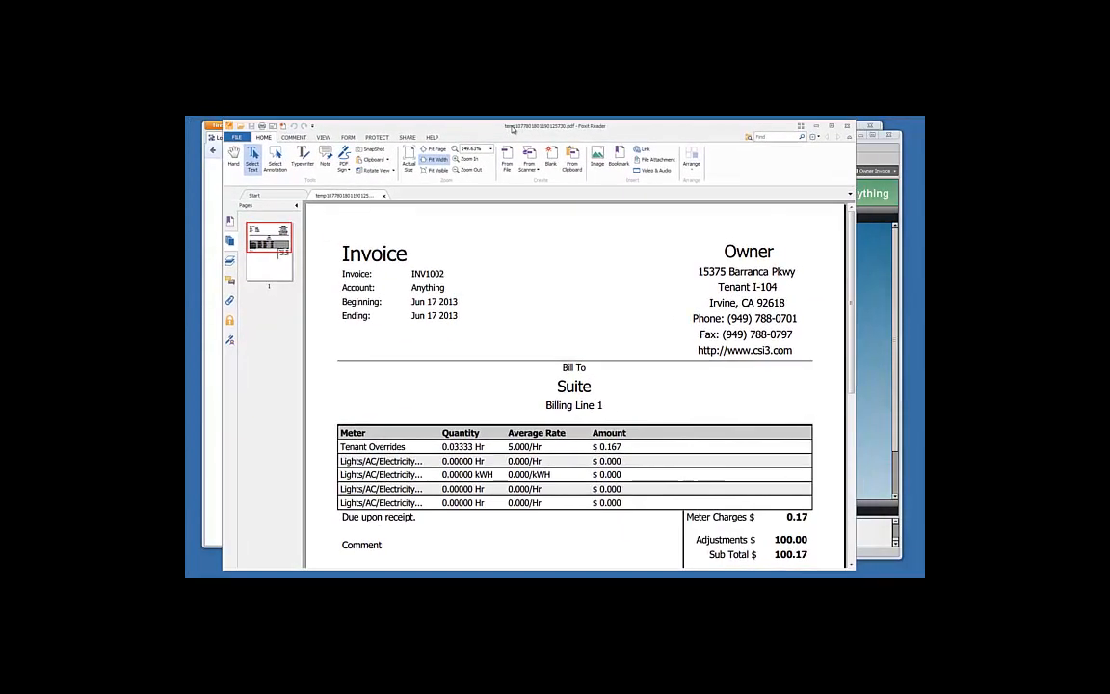
{"action": "scroll", "coordinate": [594, 270], "scroll_direction": "down", "scroll_amount": 5}
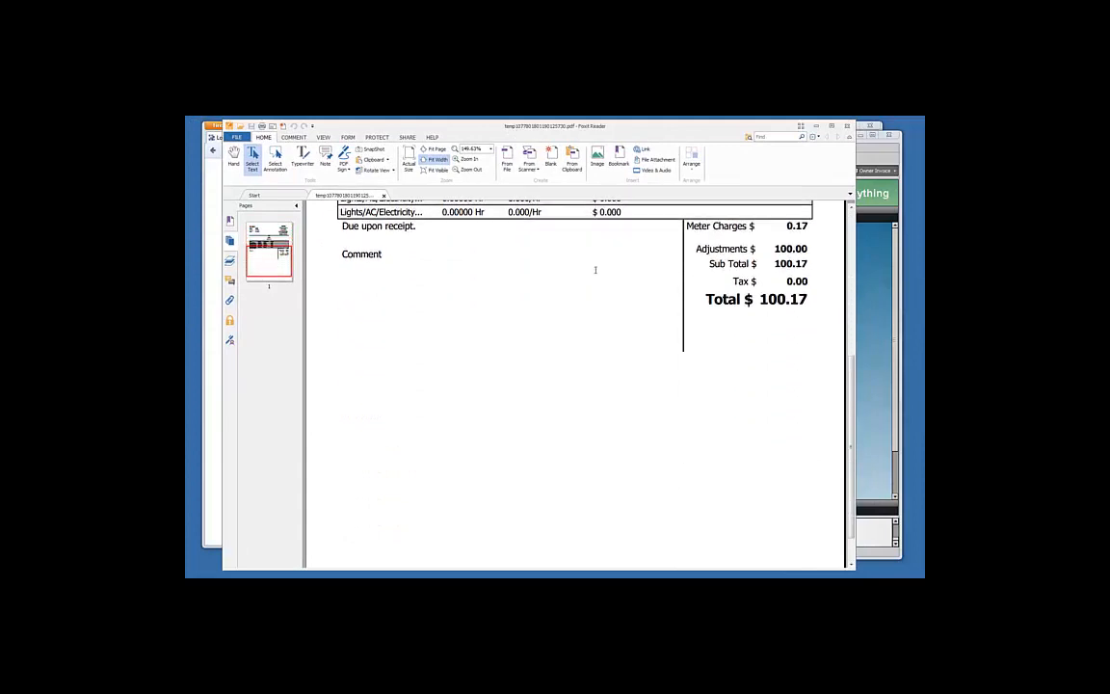
{"action": "scroll", "coordinate": [595, 271], "scroll_direction": "up", "scroll_amount": 3}
{"action": "scroll", "coordinate": [607, 271], "scroll_direction": "up", "scroll_amount": 1}
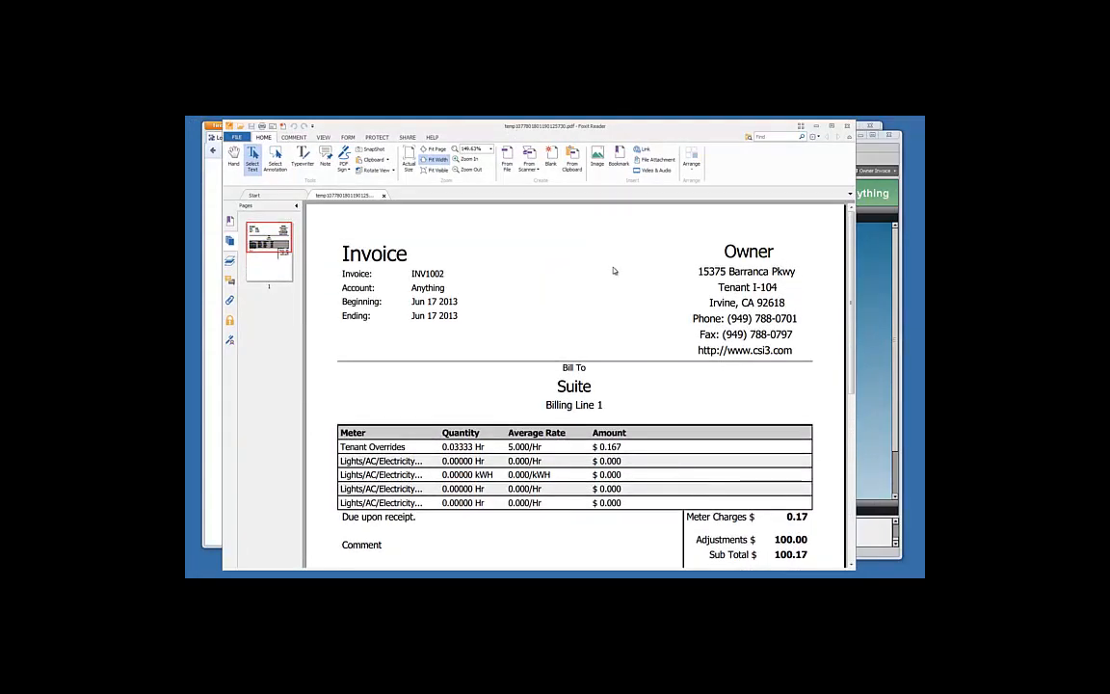
{"action": "scroll", "coordinate": [613, 270], "scroll_direction": "down", "scroll_amount": 5}
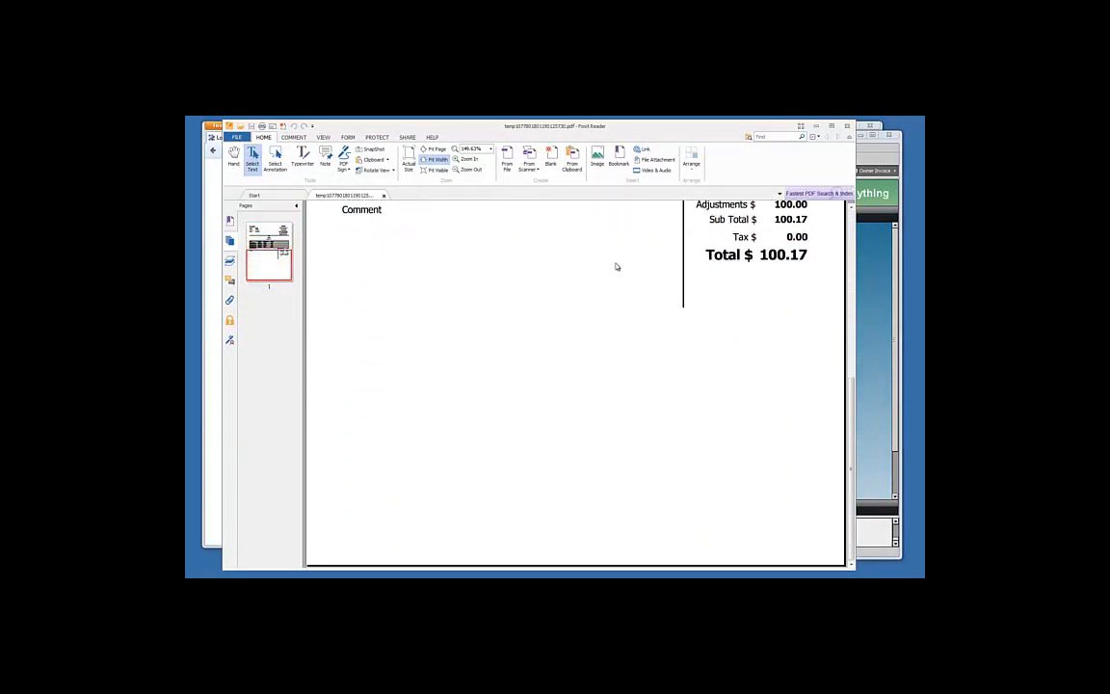
{"action": "scroll", "coordinate": [617, 266], "scroll_direction": "up", "scroll_amount": 2}
{"action": "scroll", "coordinate": [621, 266], "scroll_direction": "up", "scroll_amount": 2}
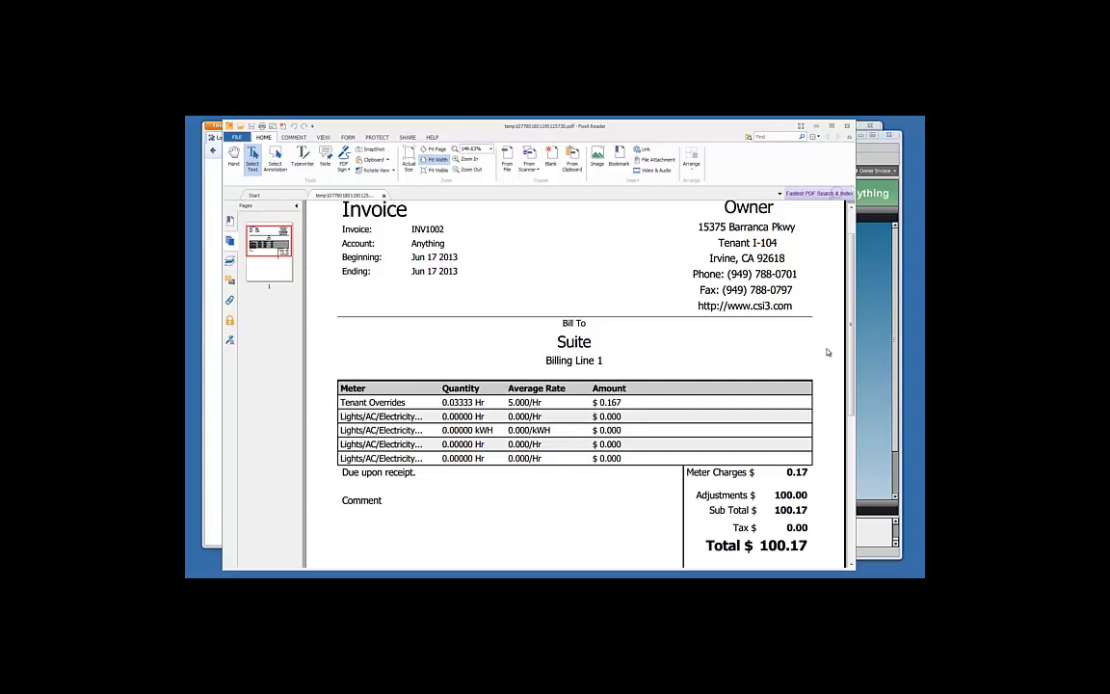
{"action": "left_click_drag", "start_coordinate": [850, 347], "coordinate": [852, 338]}
{"action": "scroll", "coordinate": [560, 451], "scroll_direction": "down", "scroll_amount": 3}
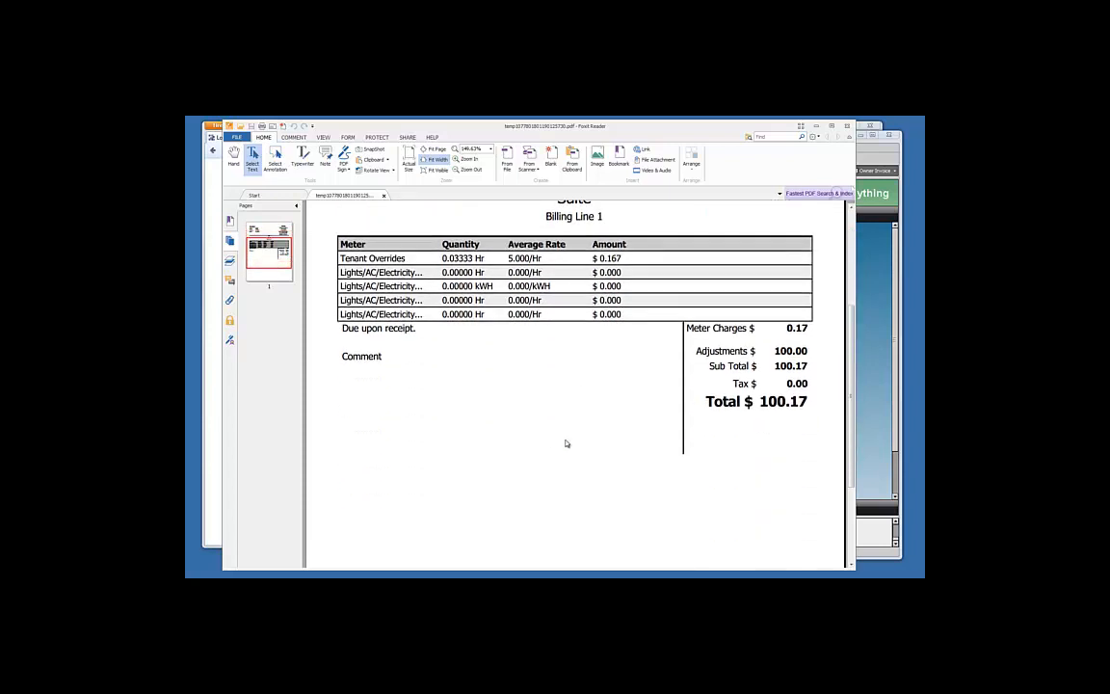
{"action": "scroll", "coordinate": [554, 441], "scroll_direction": "down", "scroll_amount": 3}
{"action": "scroll", "coordinate": [550, 441], "scroll_direction": "up", "scroll_amount": 3}
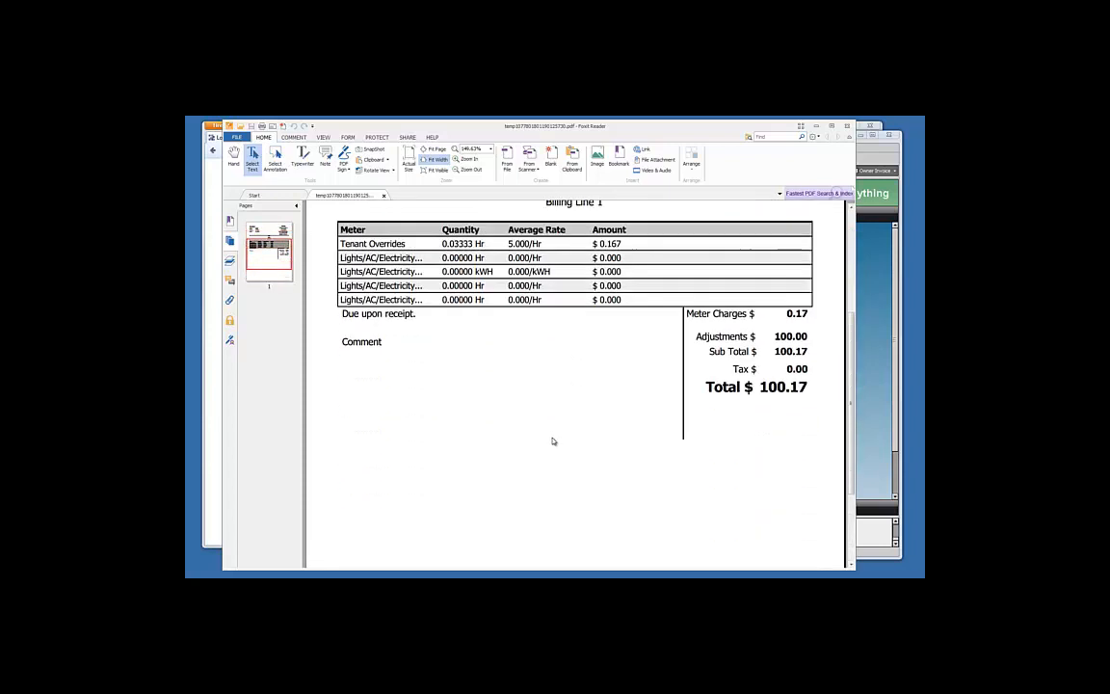
{"action": "scroll", "coordinate": [655, 429], "scroll_direction": "up", "scroll_amount": 3}
{"action": "scroll", "coordinate": [624, 419], "scroll_direction": "down", "scroll_amount": 3}
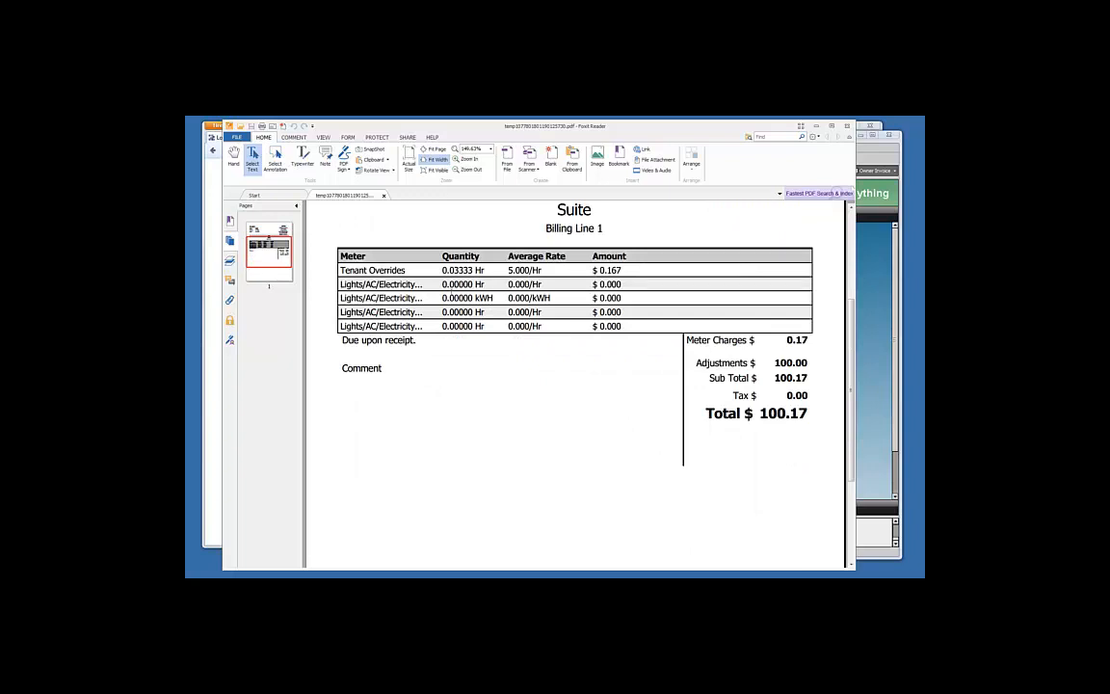
{"action": "scroll", "coordinate": [636, 294], "scroll_direction": "down", "scroll_amount": 4}
{"action": "scroll", "coordinate": [646, 280], "scroll_direction": "up", "scroll_amount": 7}
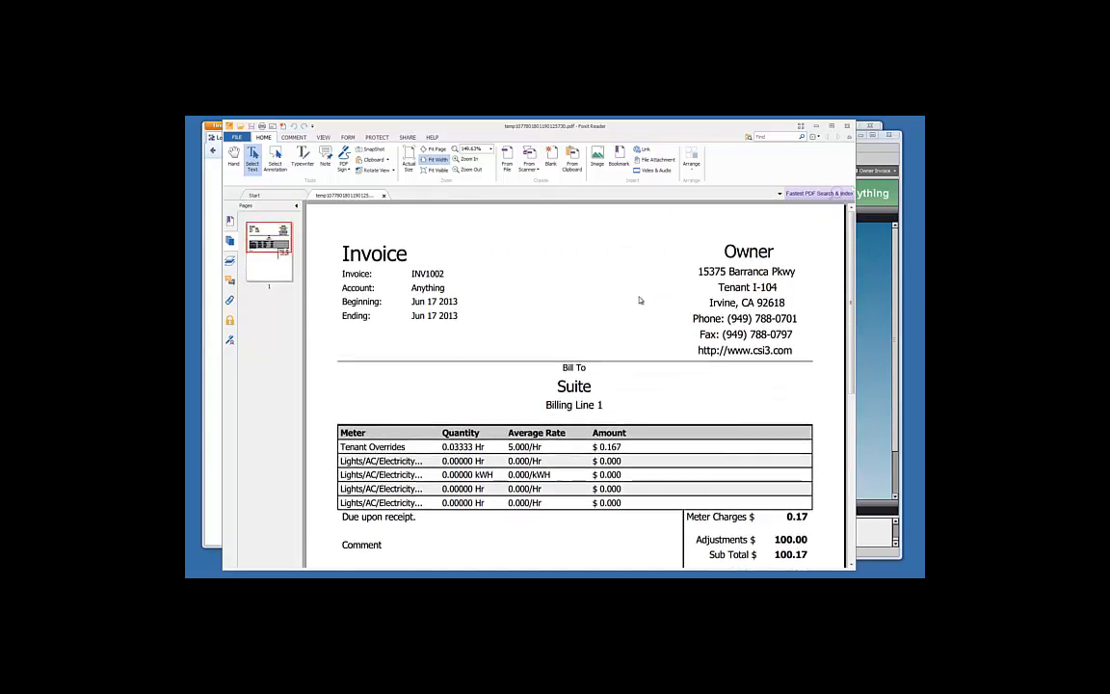
{"action": "scroll", "coordinate": [617, 285], "scroll_direction": "up", "scroll_amount": 2}
{"action": "scroll", "coordinate": [648, 295], "scroll_direction": "down", "scroll_amount": 3}
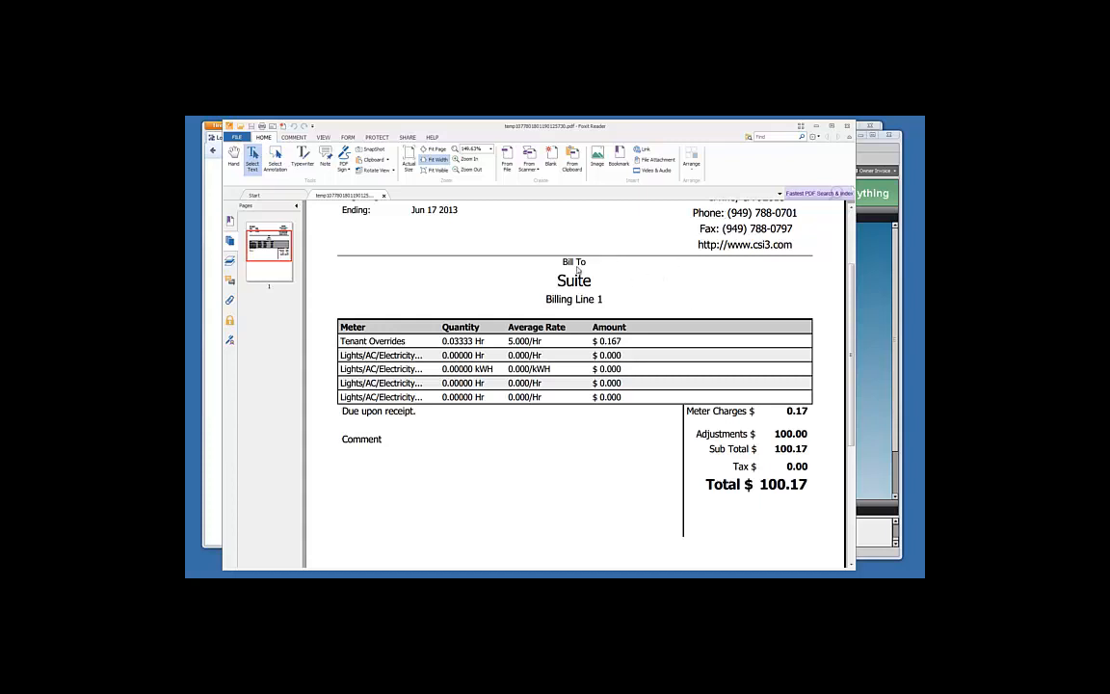
Close the exported invoice PDF and dismiss the line-item table's export options
{"action": "left_click", "coordinate": [847, 125]}
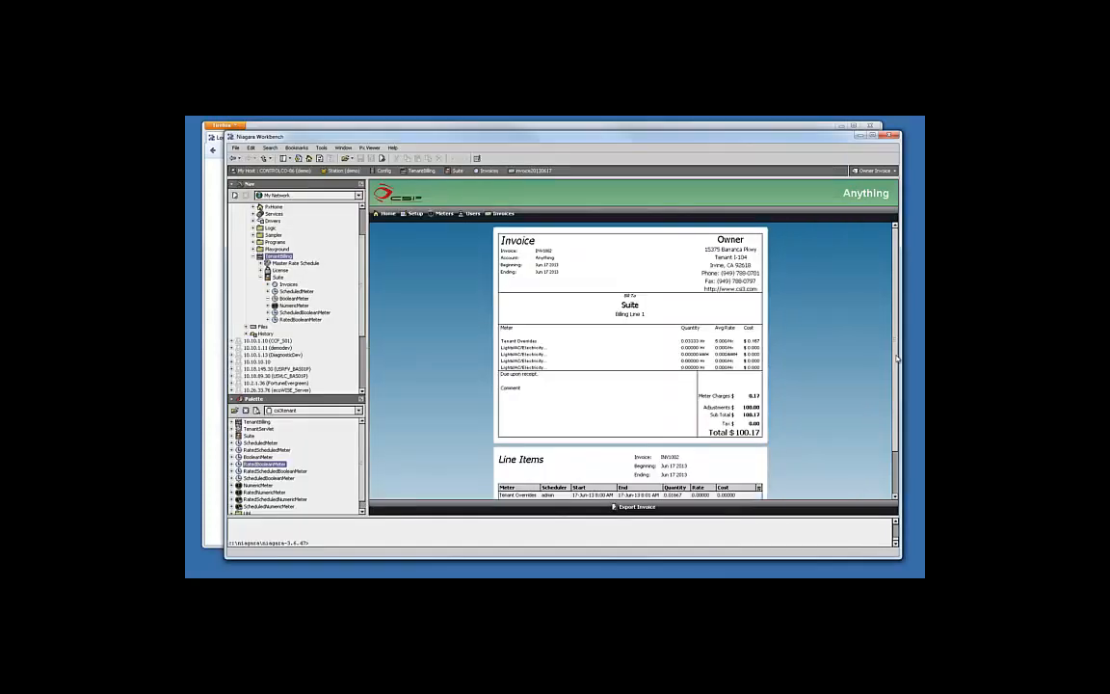
{"action": "scroll", "coordinate": [894, 408], "scroll_direction": "down", "scroll_amount": 1}
{"action": "left_click_drag", "start_coordinate": [894, 409], "coordinate": [894, 420]}
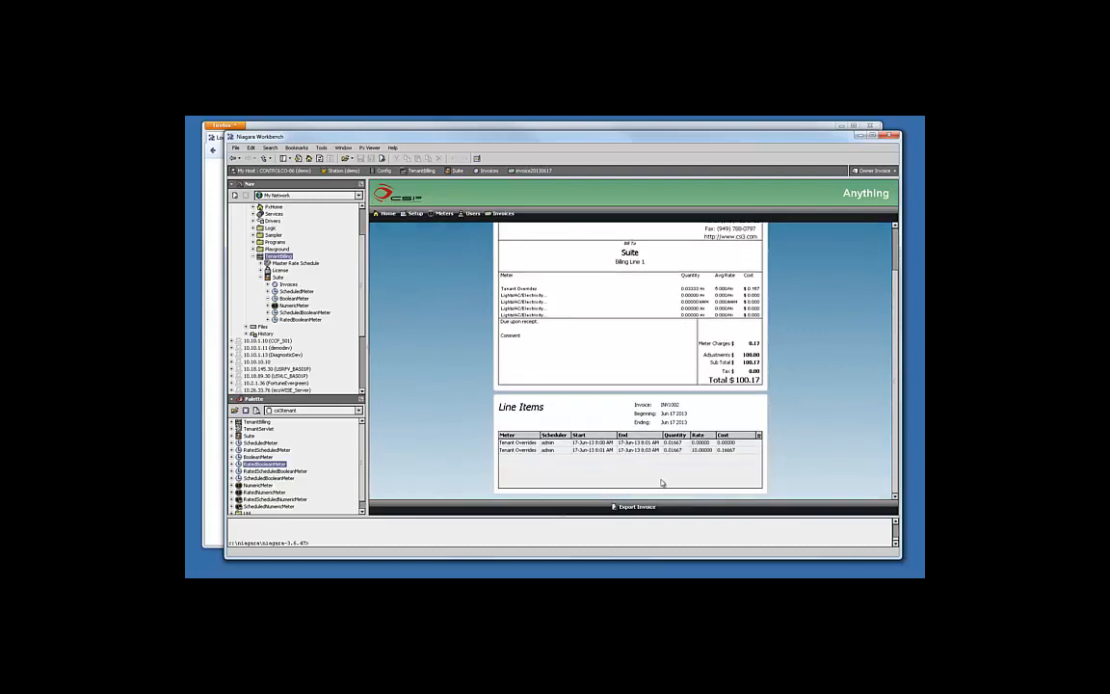
{"action": "left_click", "coordinate": [759, 437]}
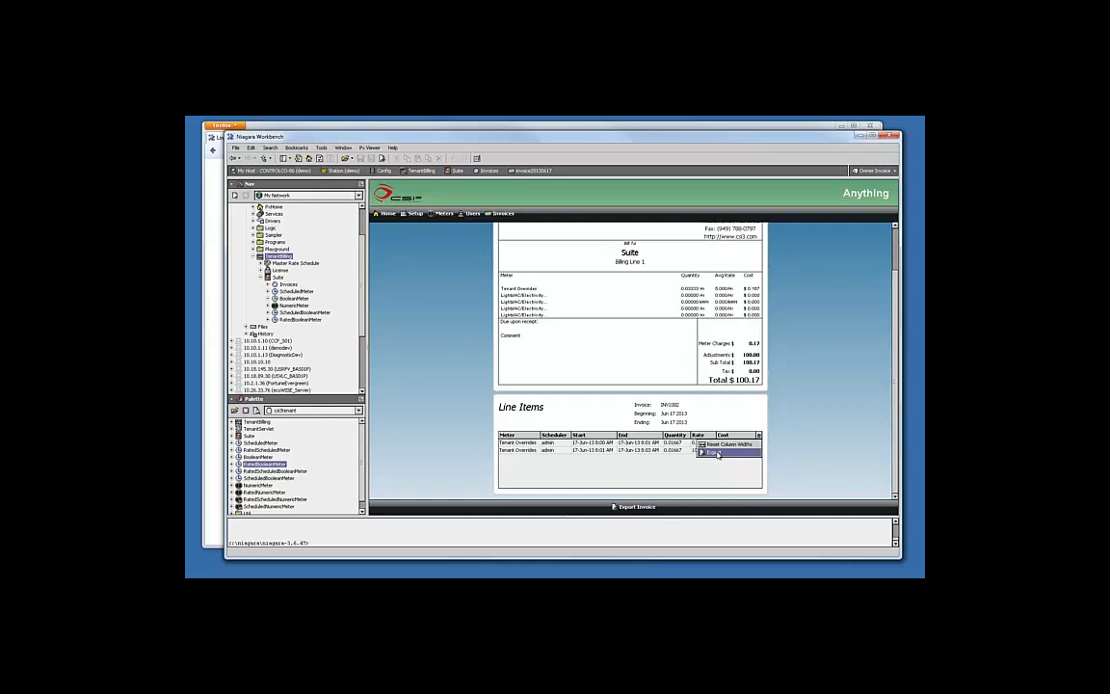
{"action": "left_click", "coordinate": [787, 348]}
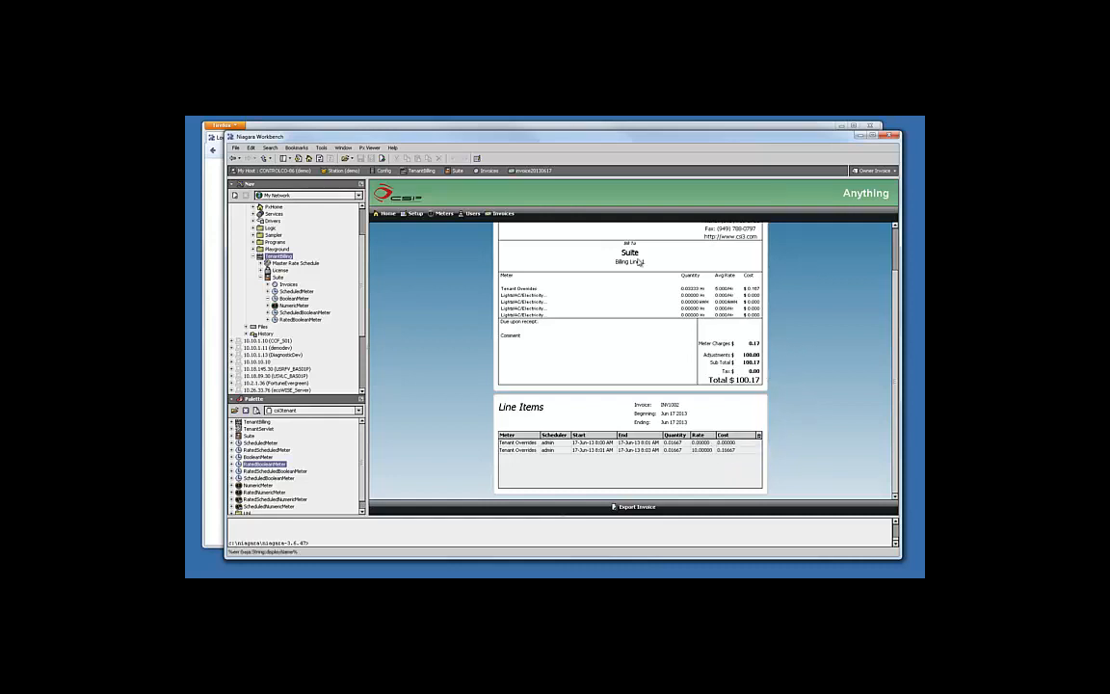
Add a TenantServlet under TenantBilling in the station tree, then switch to the browser login page
{"action": "left_click", "coordinate": [260, 278]}
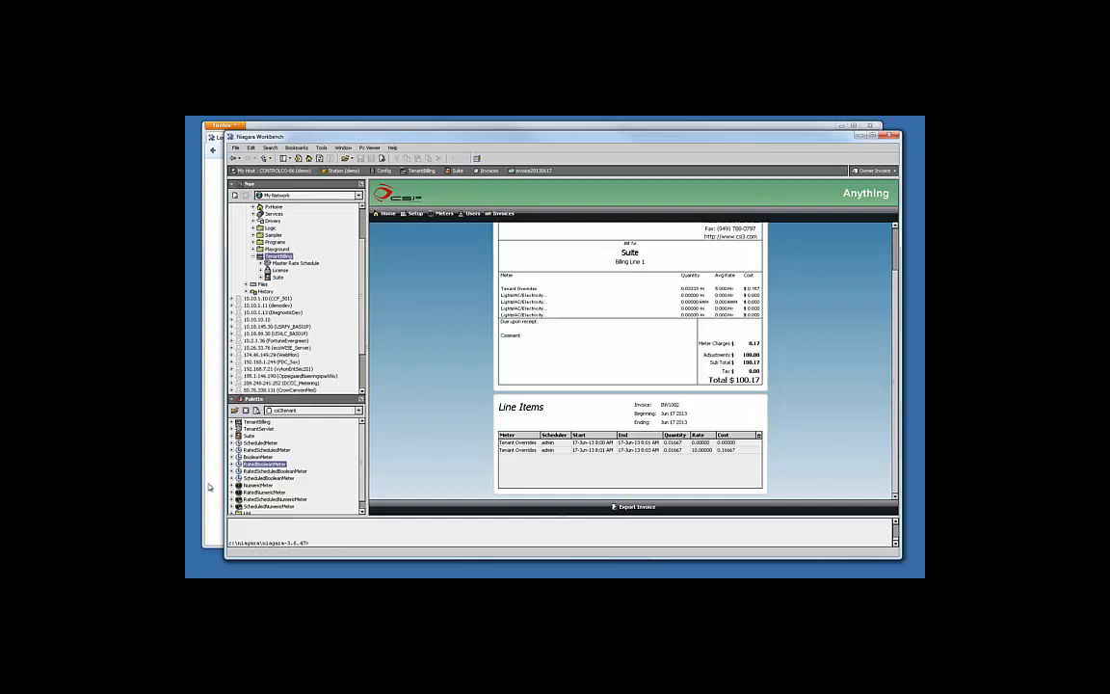
{"action": "left_click_drag", "start_coordinate": [246, 428], "coordinate": [275, 255]}
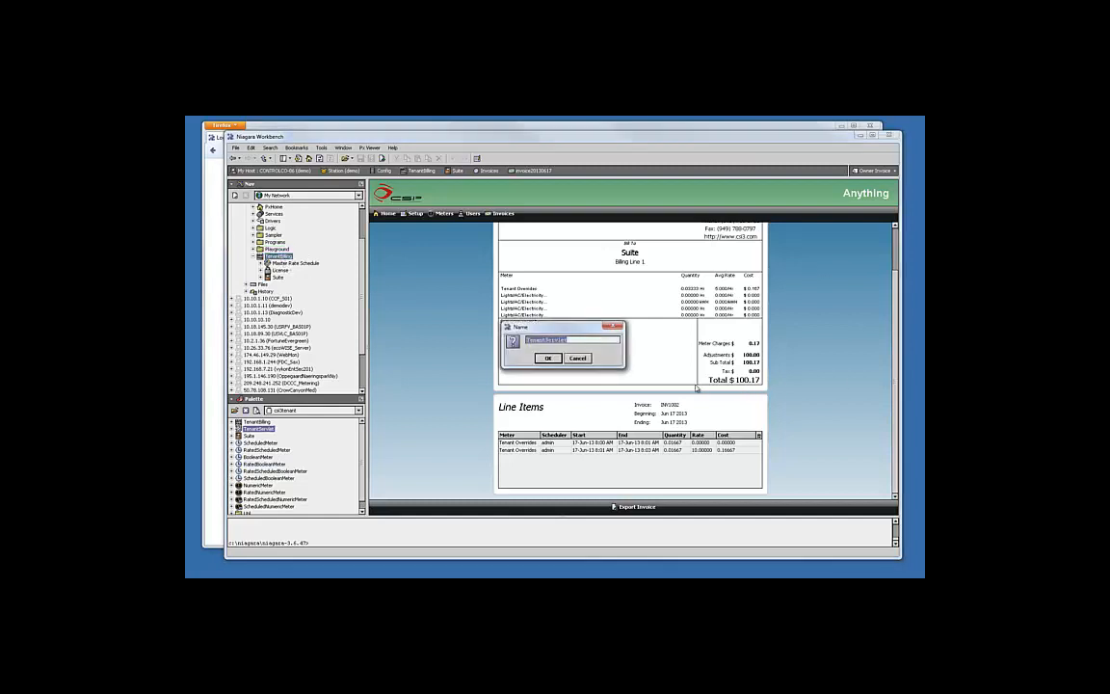
{"action": "left_click", "coordinate": [548, 358]}
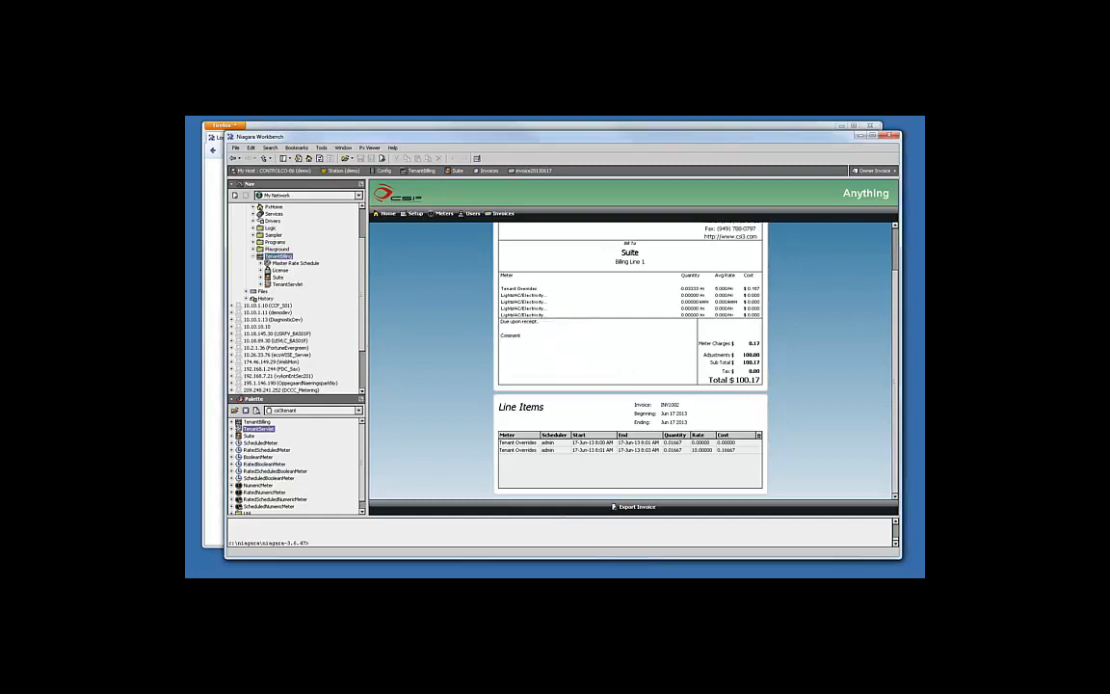
{"action": "key", "text": "alt+Tab"}
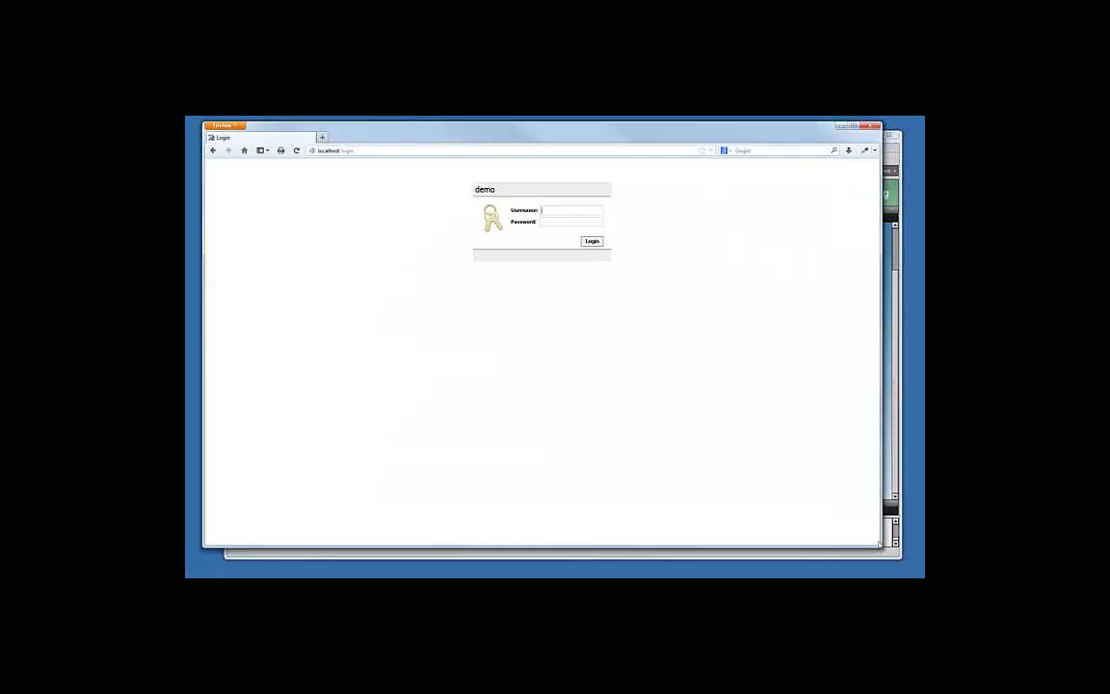
Open the TenantServlet's properties in Niagara Workbench
{"action": "left_click_drag", "start_coordinate": [482, 134], "coordinate": [476, 177]}
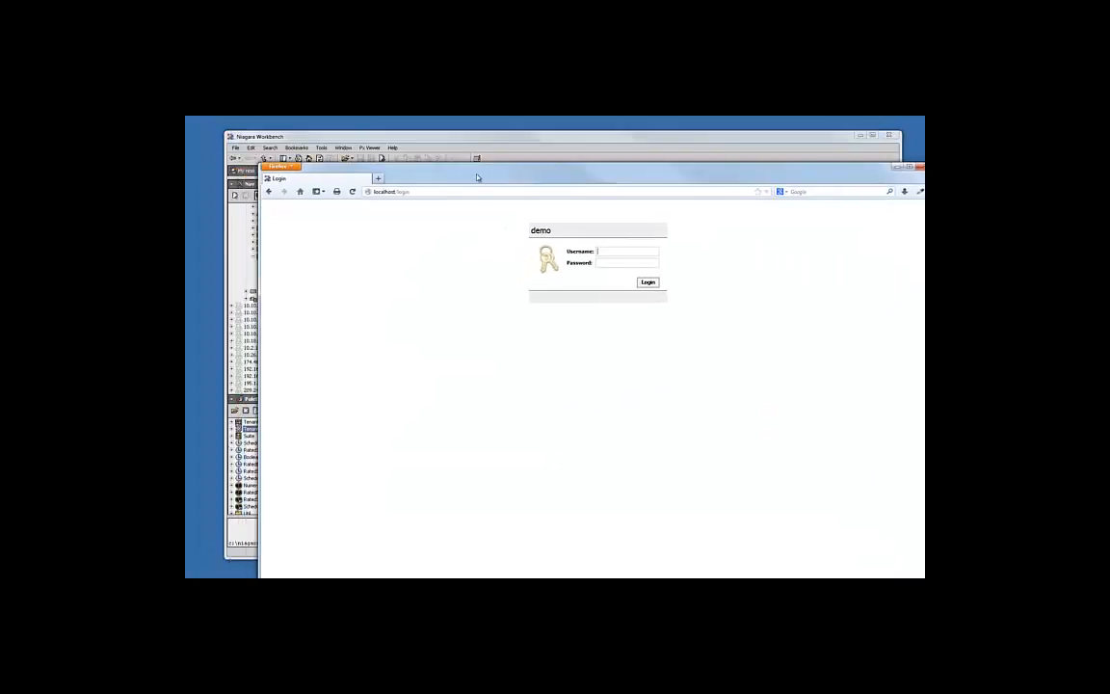
{"action": "left_click", "coordinate": [238, 528]}
{"action": "double_click", "coordinate": [287, 284]}
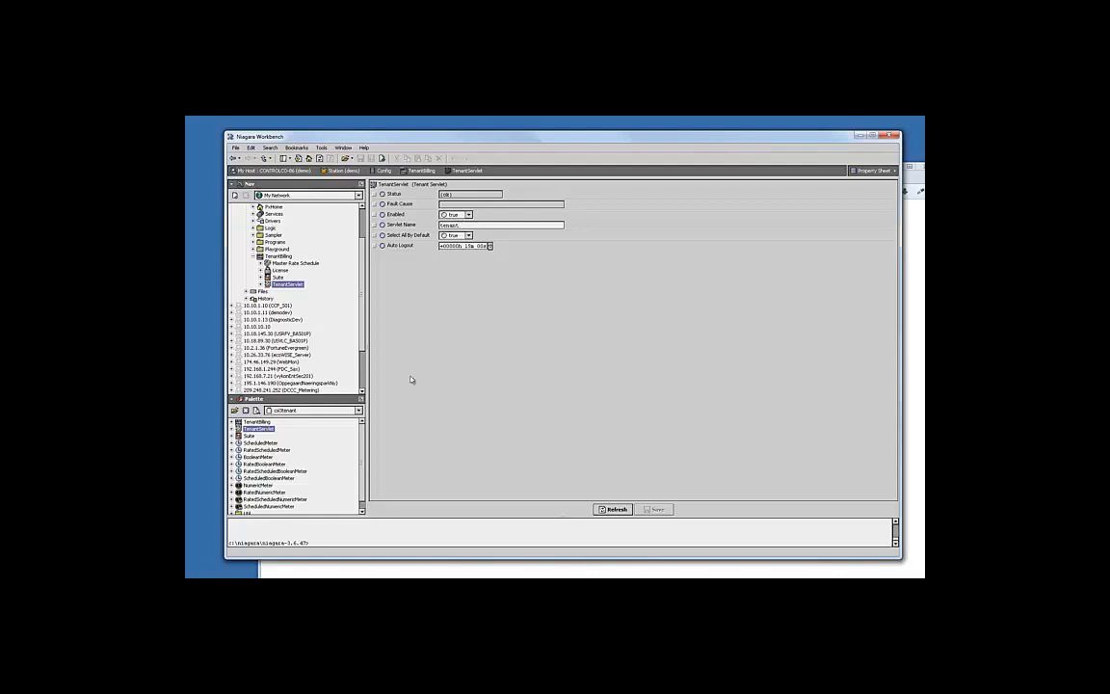
Change the browser address from localhost/login to localhost/tenant
{"action": "left_click", "coordinate": [385, 575]}
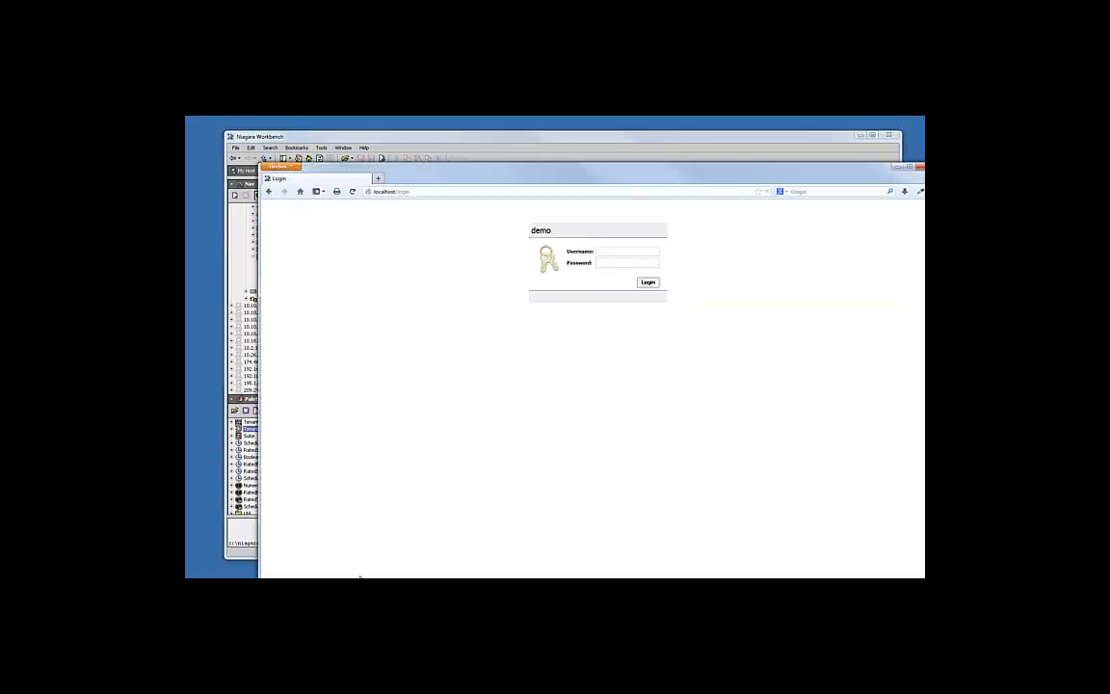
{"action": "left_click", "coordinate": [443, 191]}
{"action": "left_click", "coordinate": [442, 191]}
{"action": "key", "text": "BackSpace"}
{"action": "key", "text": "BackSpace"}
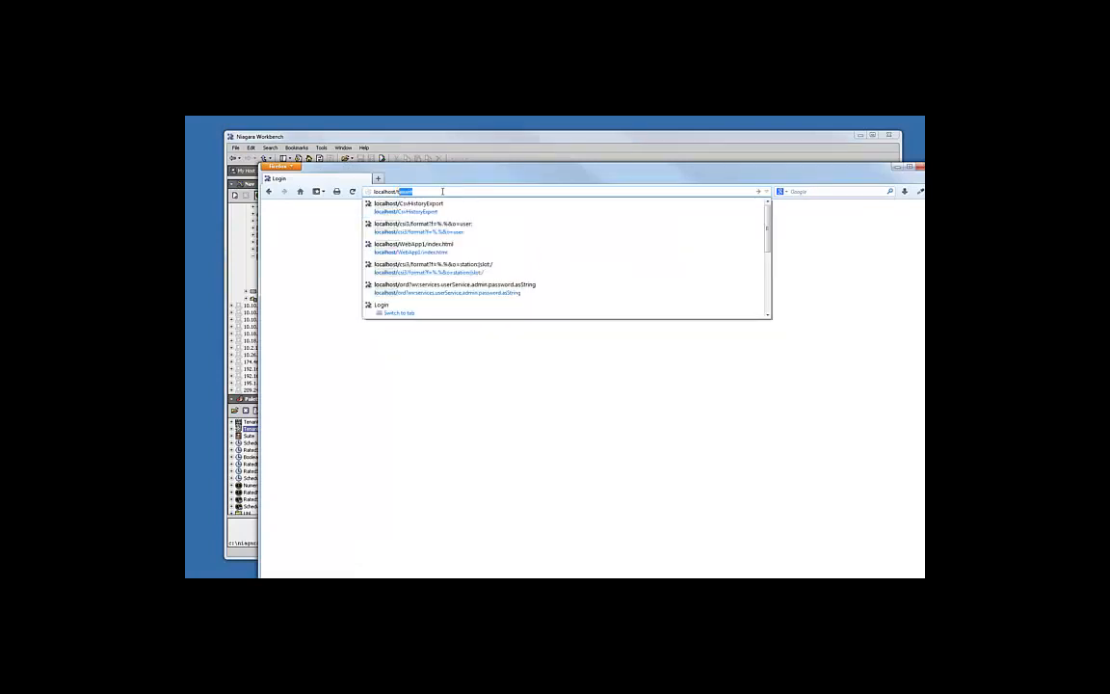
{"action": "type", "text": "ten"}
{"action": "key", "text": "Return"}
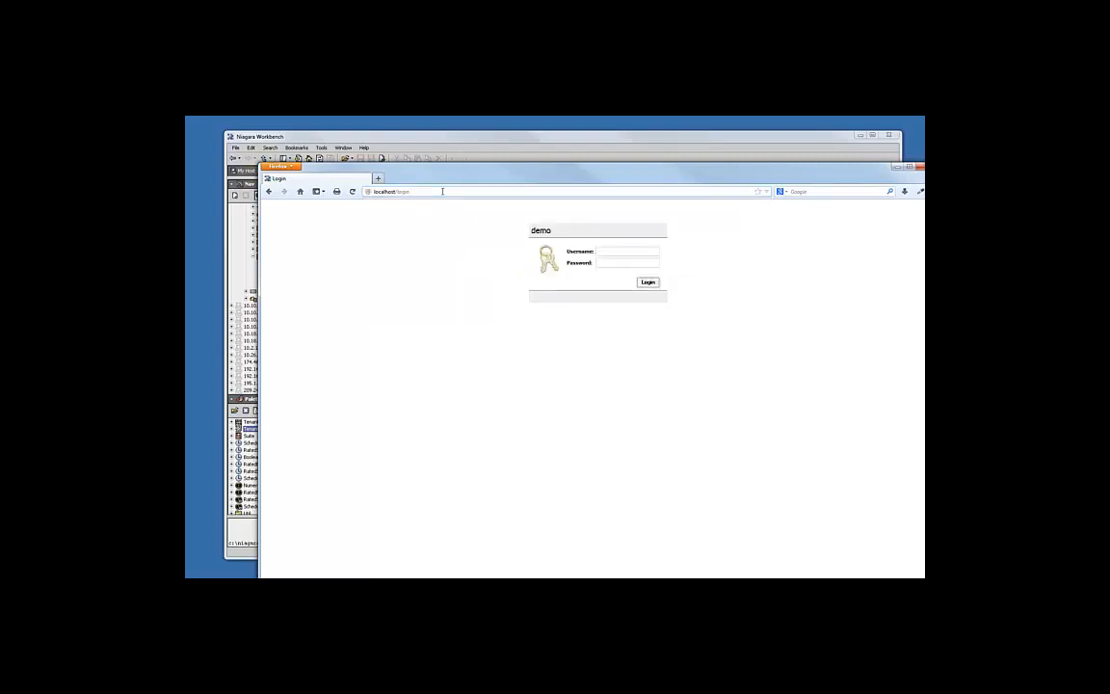
Log in to the tenant portal with username 'tenant'
{"action": "type", "text": "tenant"}
{"action": "key", "text": "Return"}
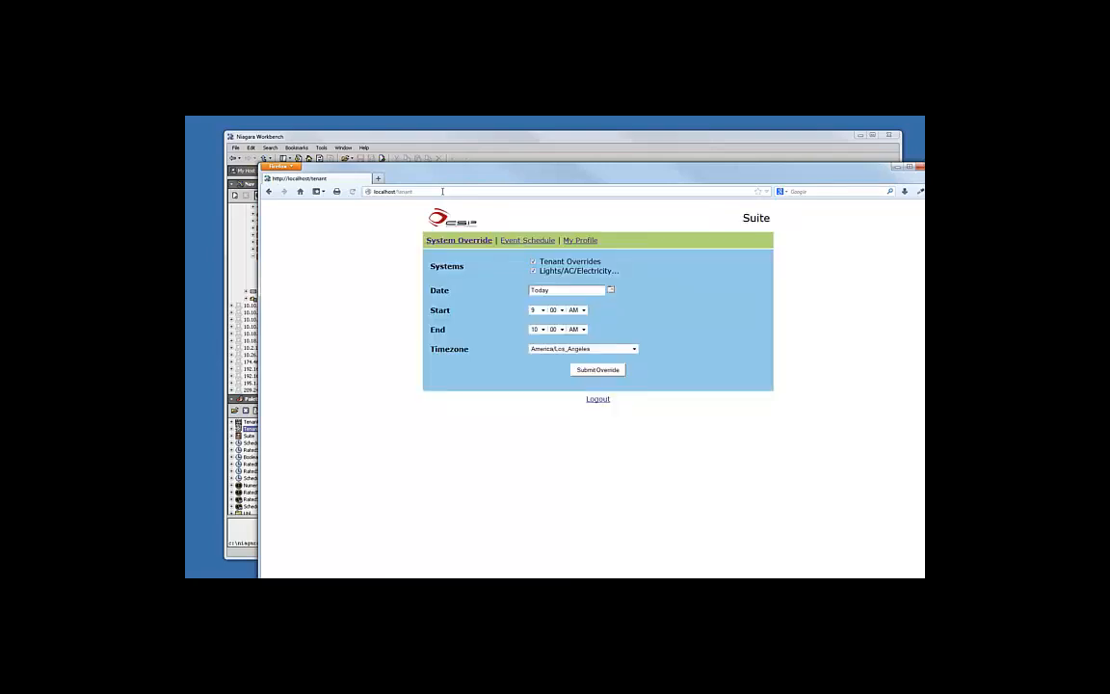
{"action": "left_click_drag", "start_coordinate": [643, 173], "coordinate": [606, 143]}
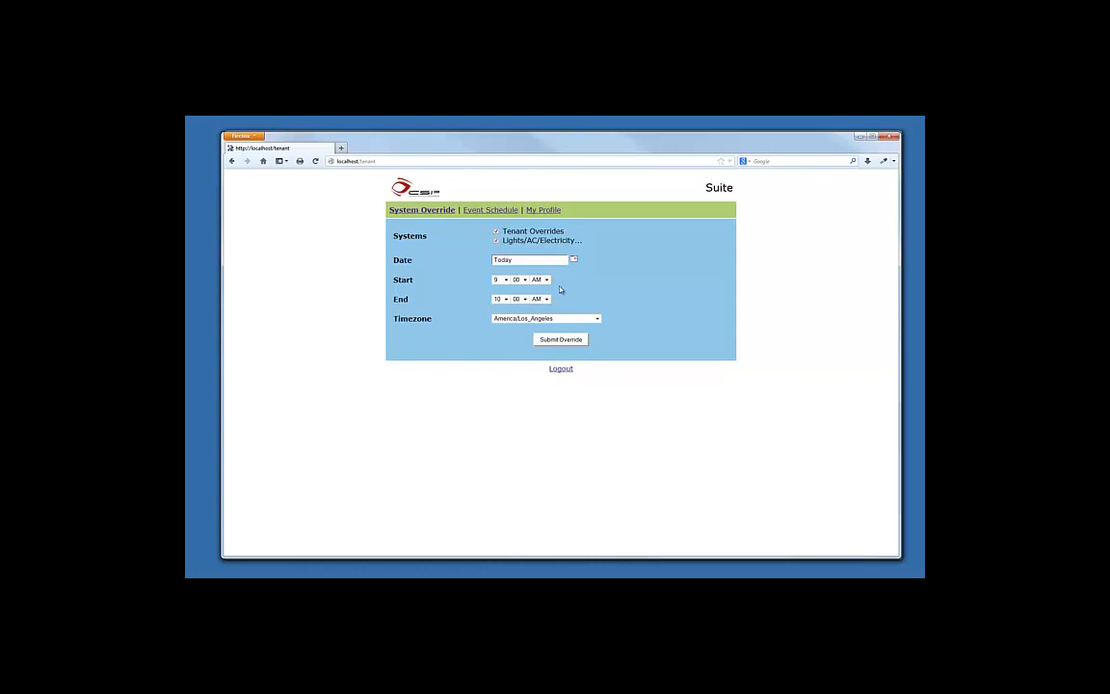
Keep America/Los_Angeles, exclude Lights/AC/Electricity, and submit the 9–10 AM override
{"action": "left_click", "coordinate": [598, 319]}
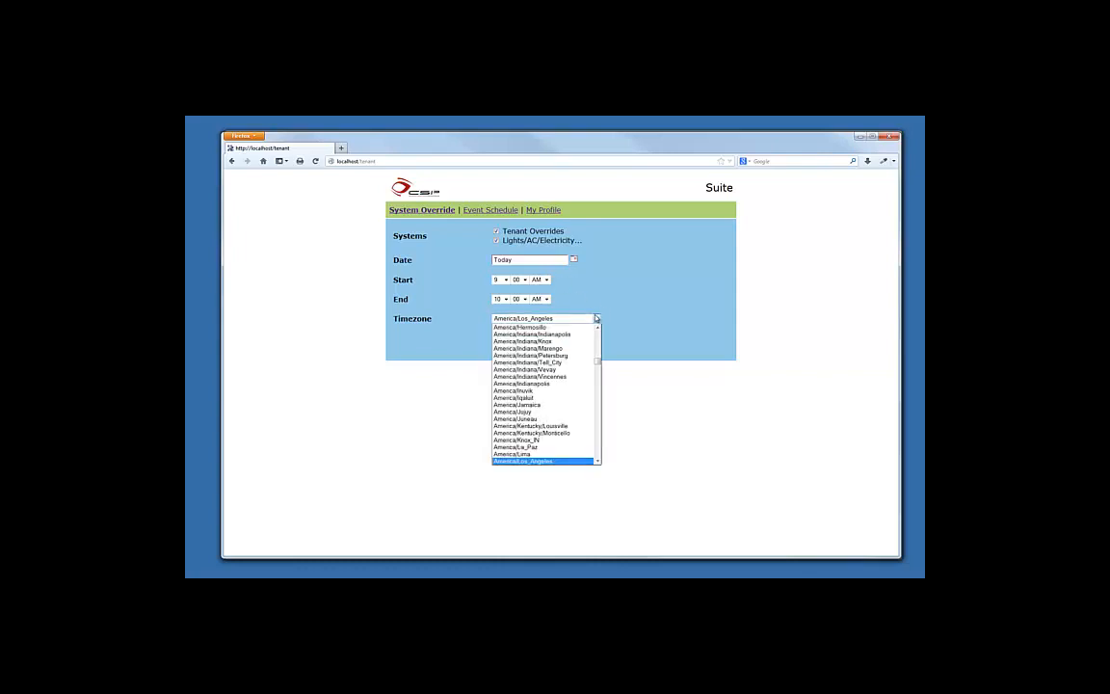
{"action": "left_click", "coordinate": [604, 309]}
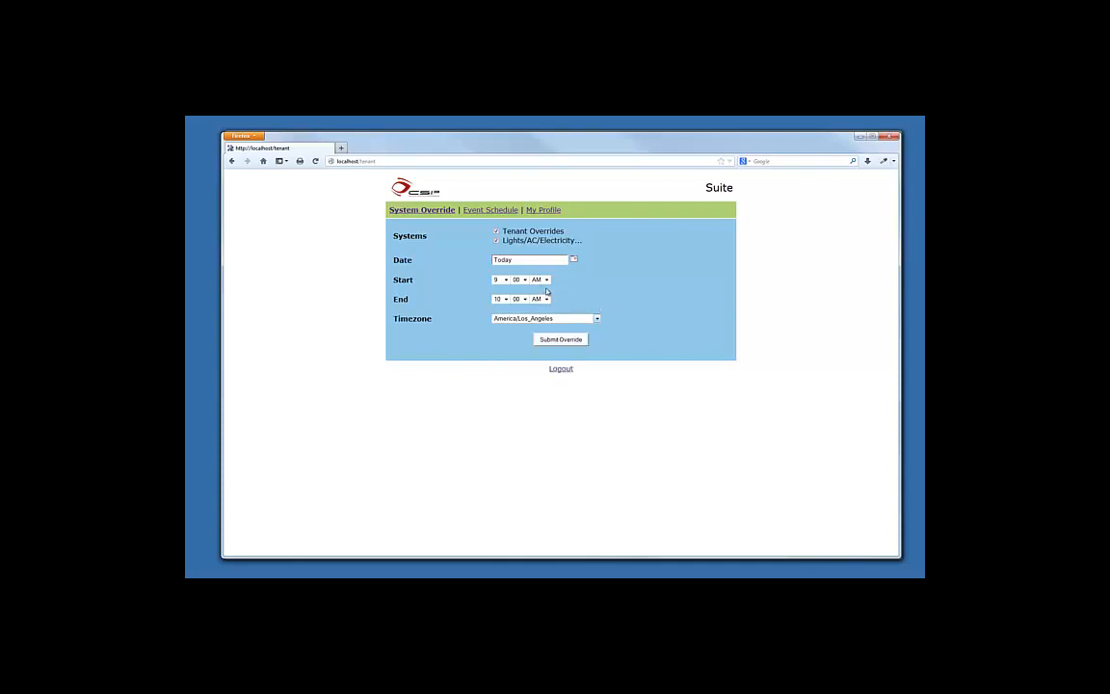
{"action": "left_click", "coordinate": [497, 241]}
{"action": "left_click", "coordinate": [558, 341]}
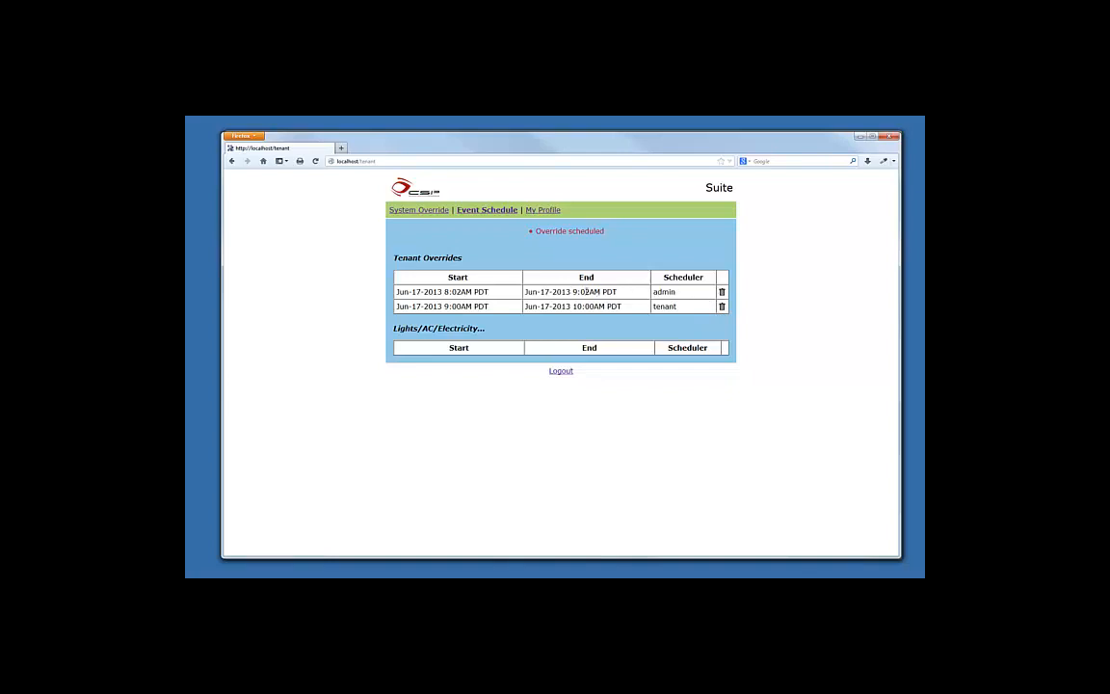
Delete the 8:02 AM override, view My Profile, then return to Niagara Workbench
{"action": "left_click", "coordinate": [721, 292]}
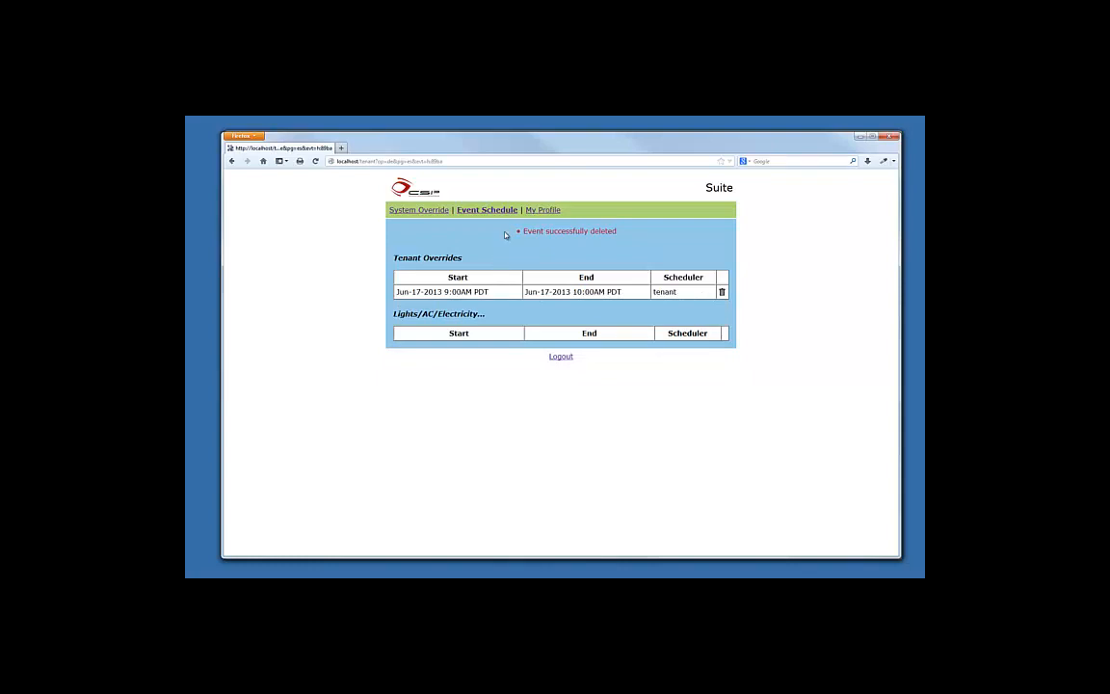
{"action": "left_click", "coordinate": [542, 210]}
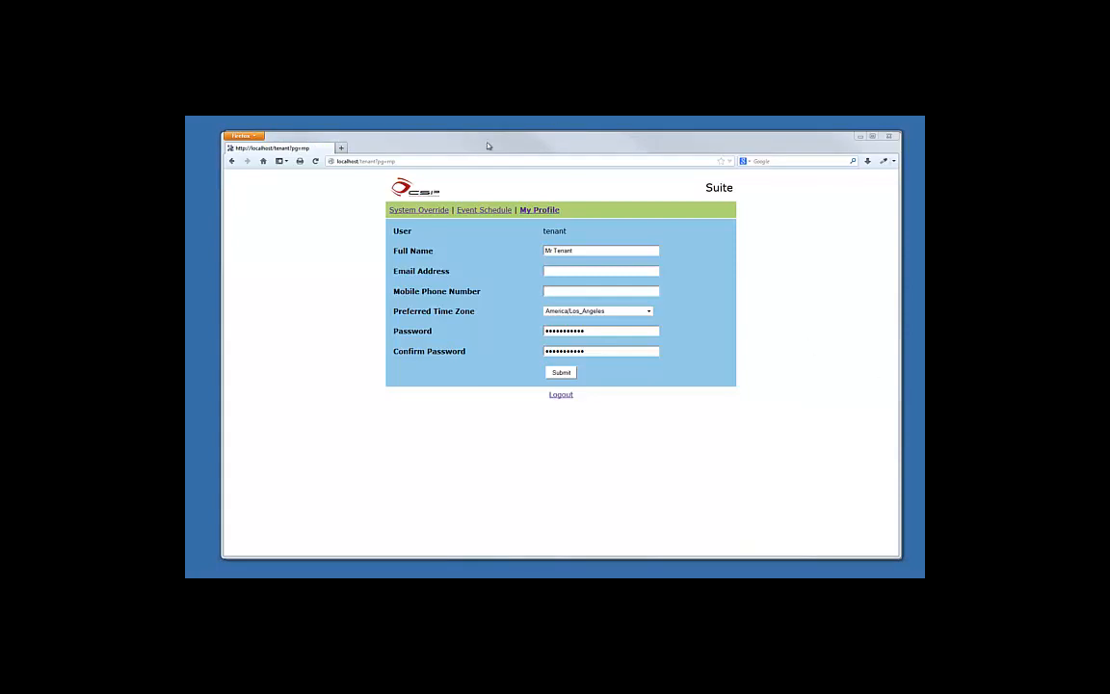
{"action": "left_click_drag", "start_coordinate": [511, 139], "coordinate": [527, 127]}
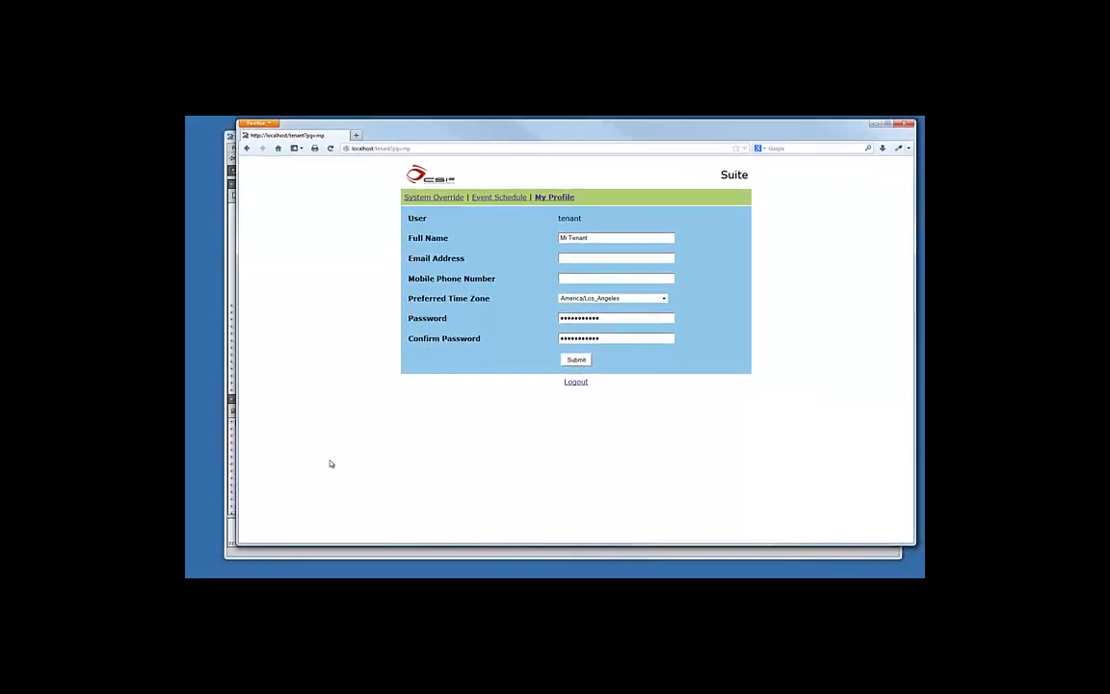
{"action": "left_click", "coordinate": [326, 551]}
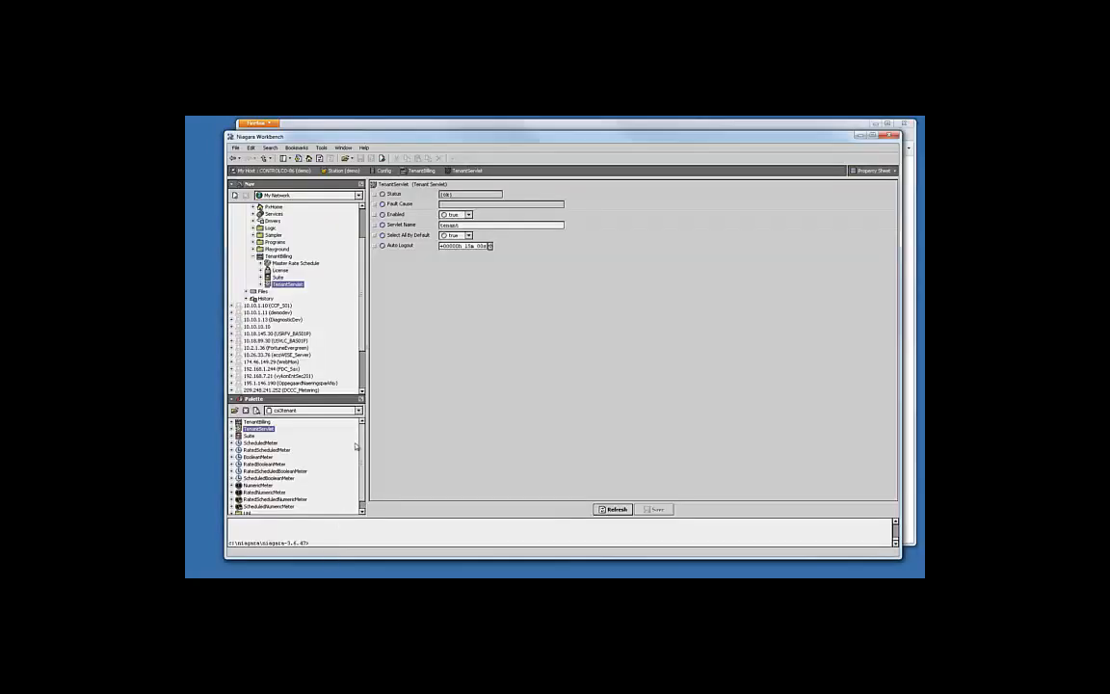
Open TenantBilling, launch Setup for the Anything suite, and advance four pages
{"action": "double_click", "coordinate": [278, 256]}
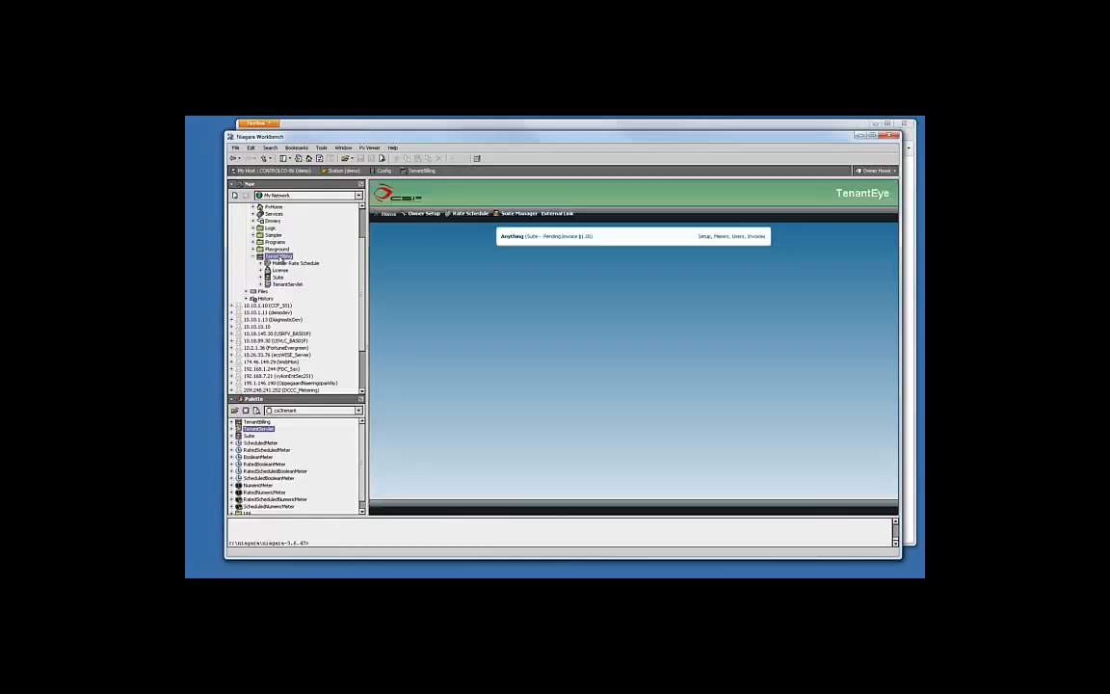
{"action": "left_click", "coordinate": [706, 236]}
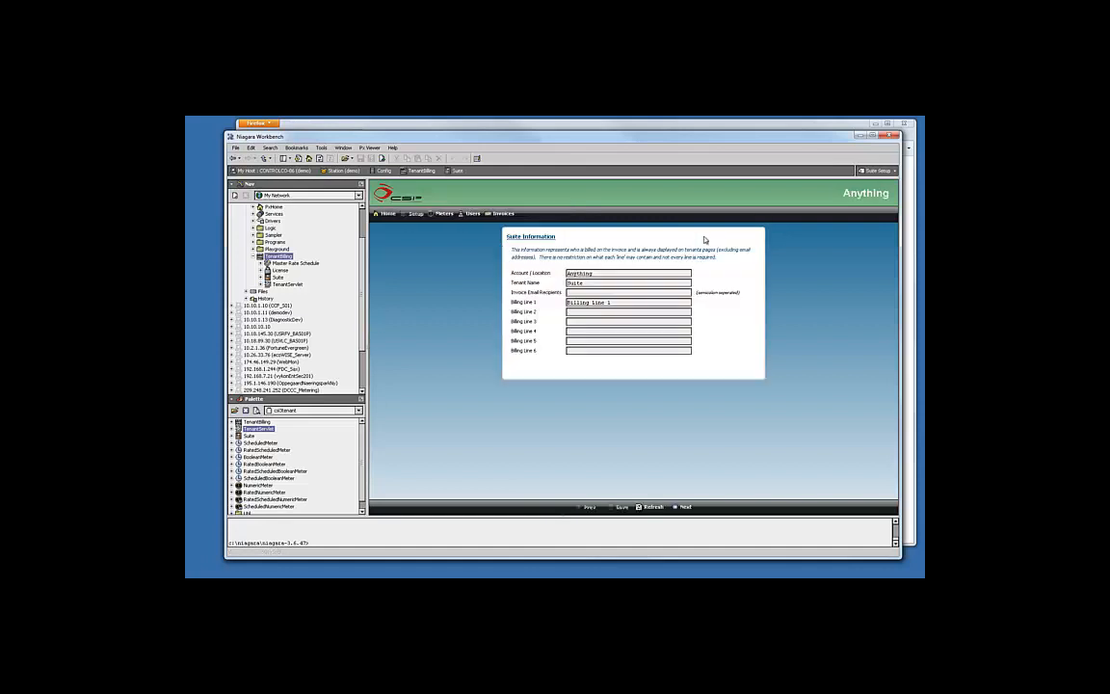
{"action": "left_click", "coordinate": [684, 507]}
{"action": "left_click", "coordinate": [684, 507]}
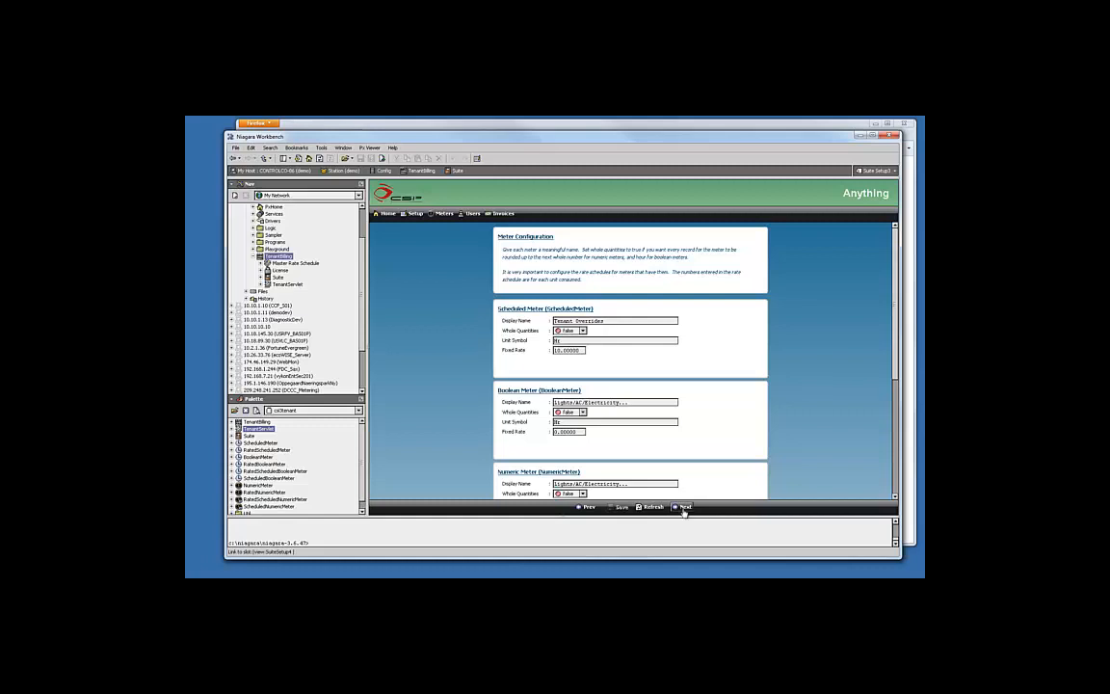
{"action": "left_click", "coordinate": [685, 507]}
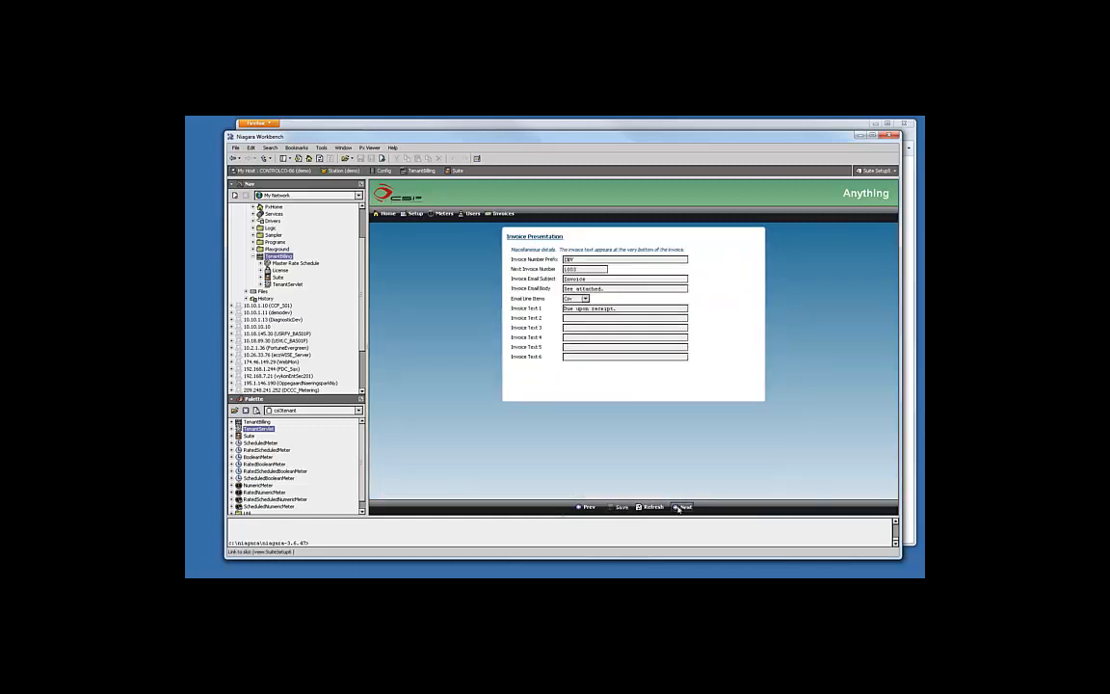
{"action": "left_click", "coordinate": [685, 507]}
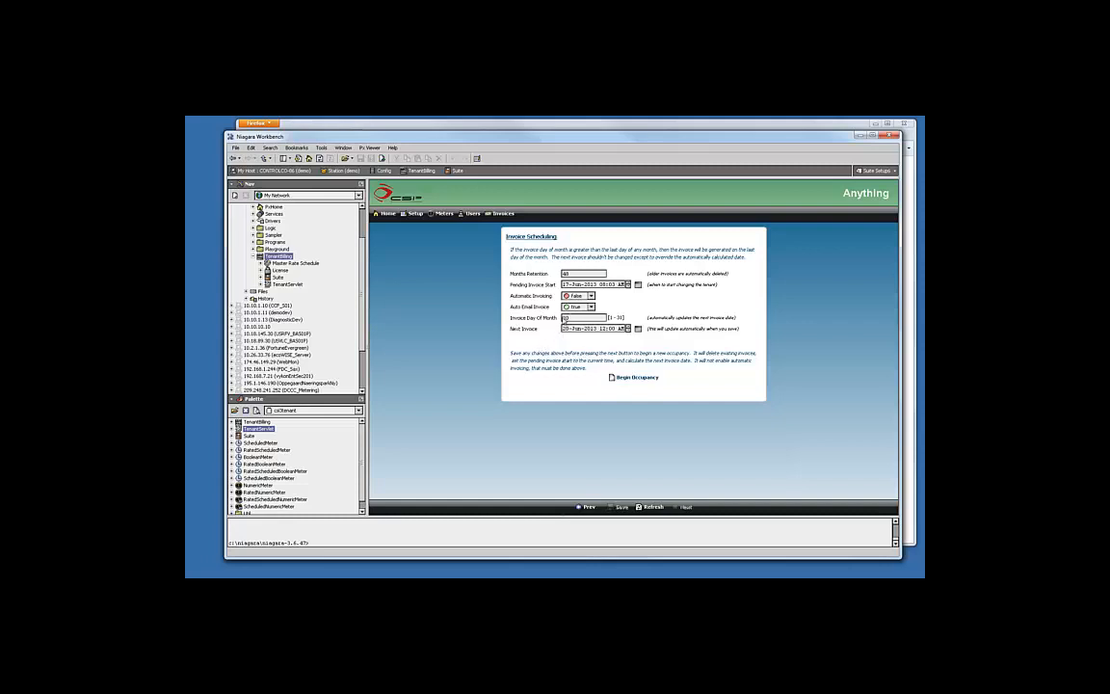
Select the Invoice Day Of Month value 20, then expand Suite in the Nav tree
{"action": "left_click_drag", "start_coordinate": [570, 319], "coordinate": [556, 321]}
{"action": "left_click", "coordinate": [261, 278]}
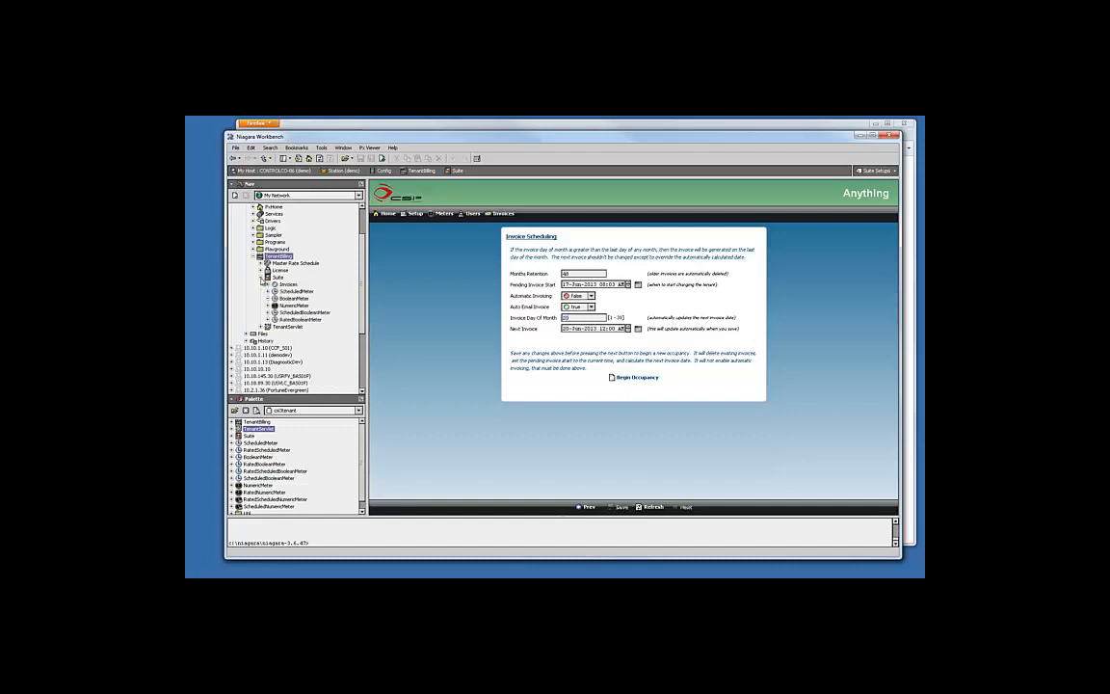